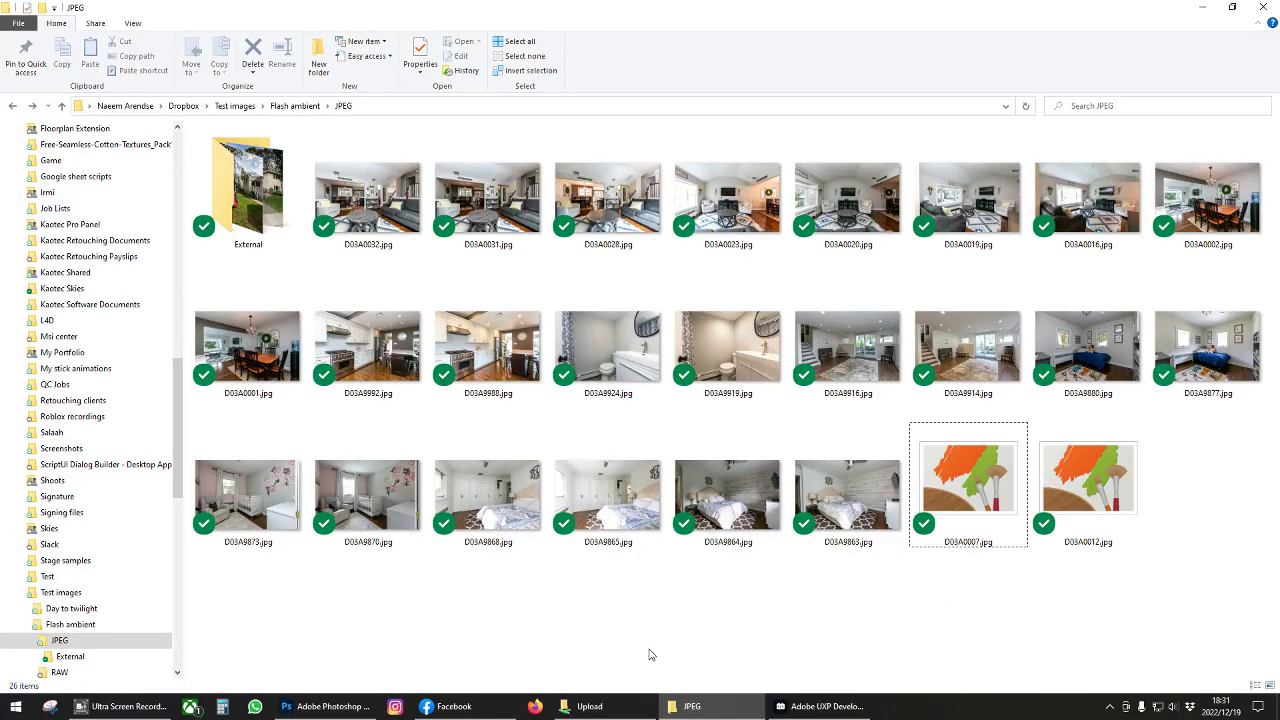
- Open D03A9916.jpg and D03A9914.jpg from the JPEG folder in Photoshop
click(864, 355)
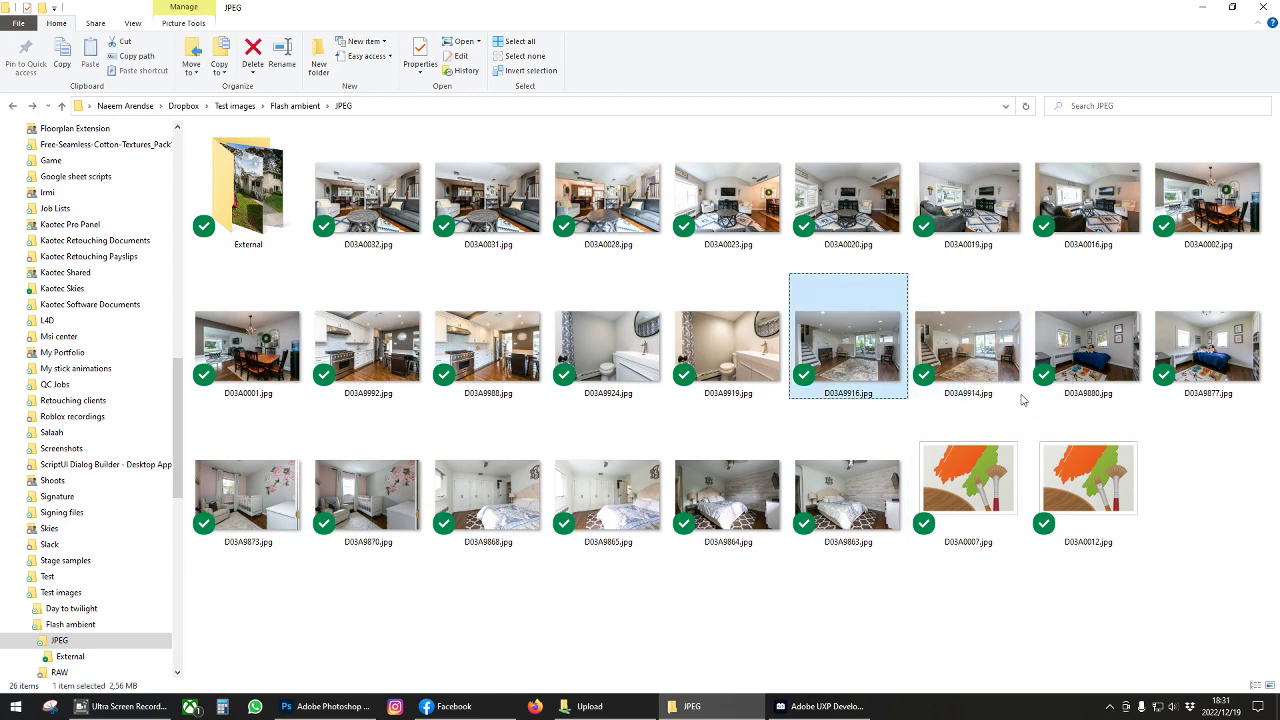
ctrl+click(968, 350)
drag(868, 350, 458, 493)
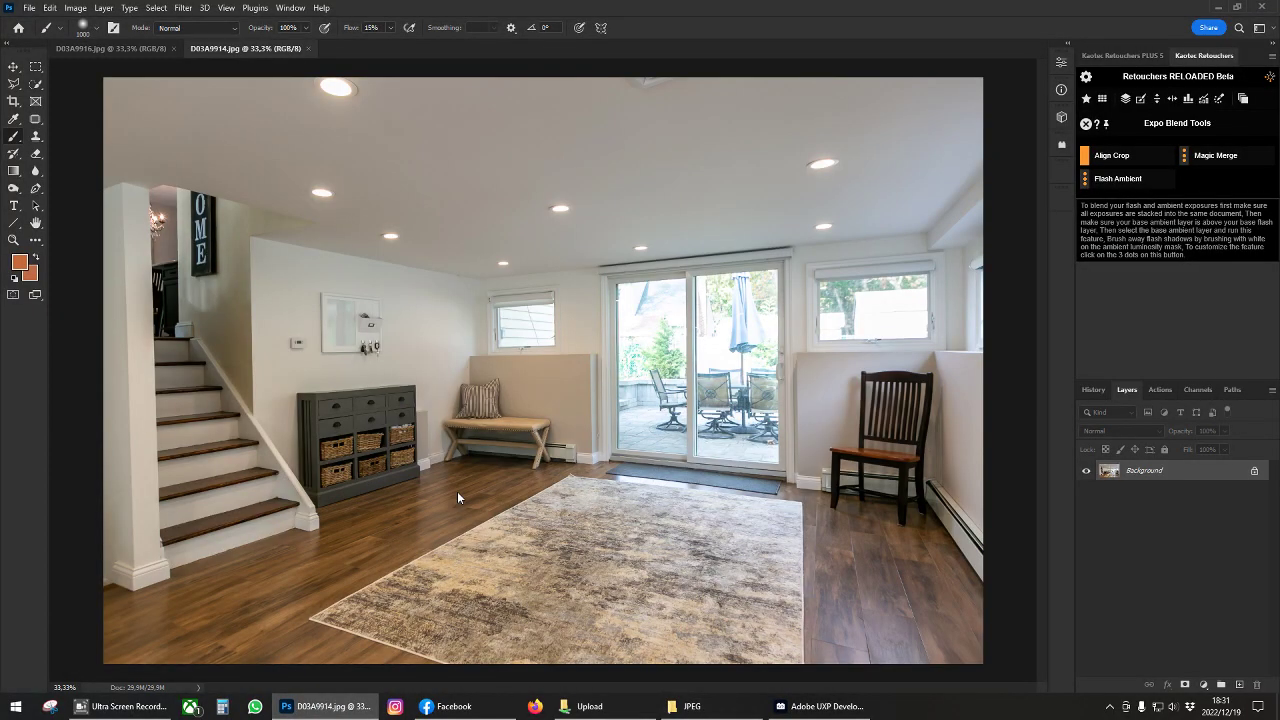
- Stack the two open exposures as layers in one document and select the D03A9914.jpg ambient layer
click(1243, 99)
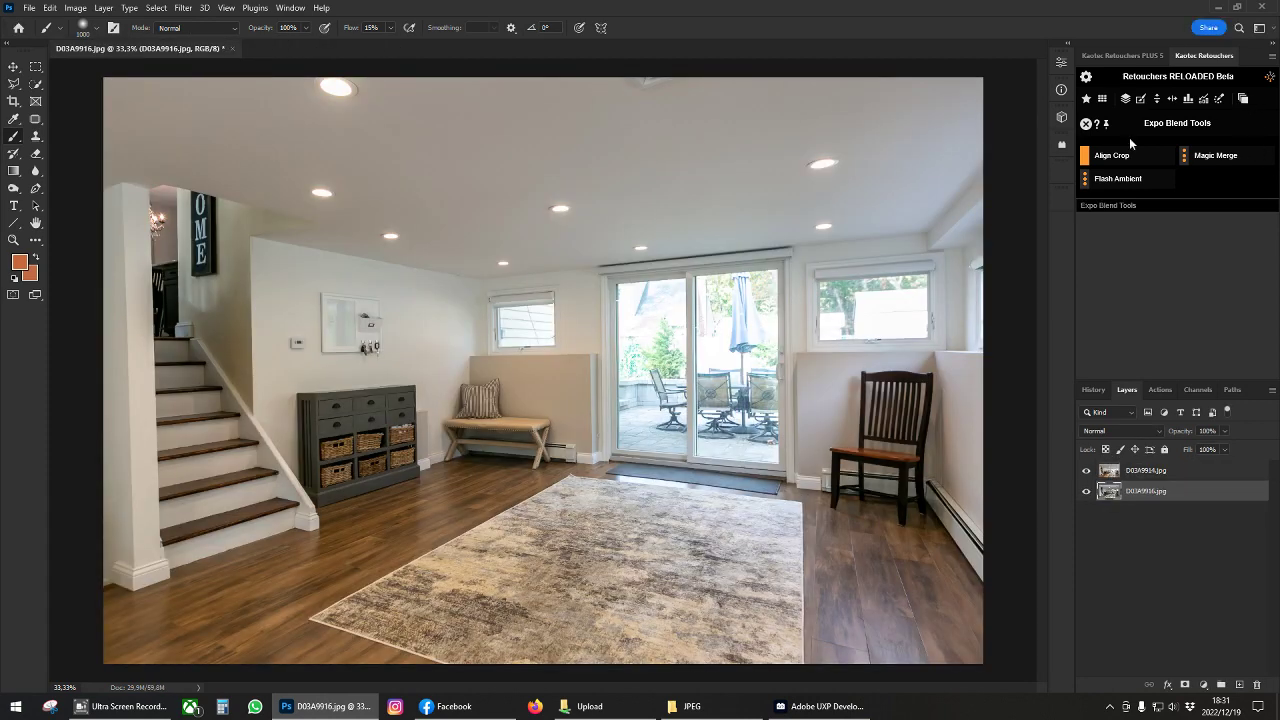
click(1089, 124)
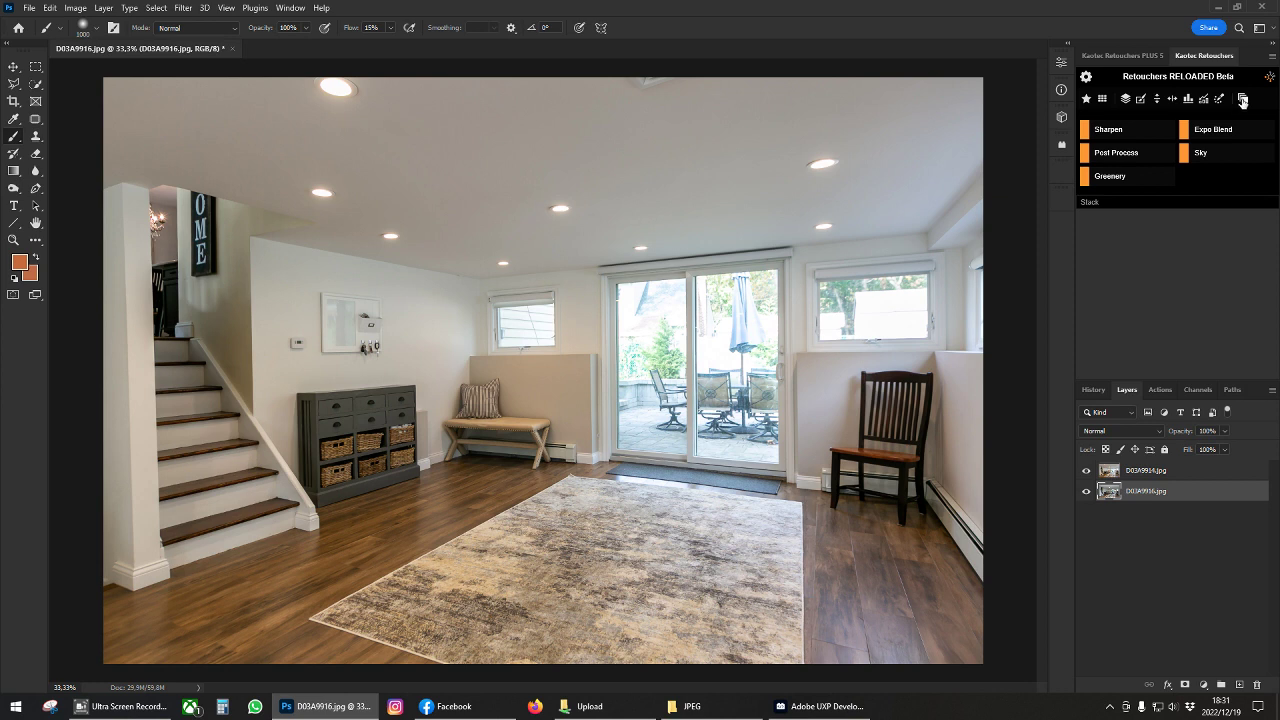
click(1086, 471)
click(1086, 471)
click(1111, 470)
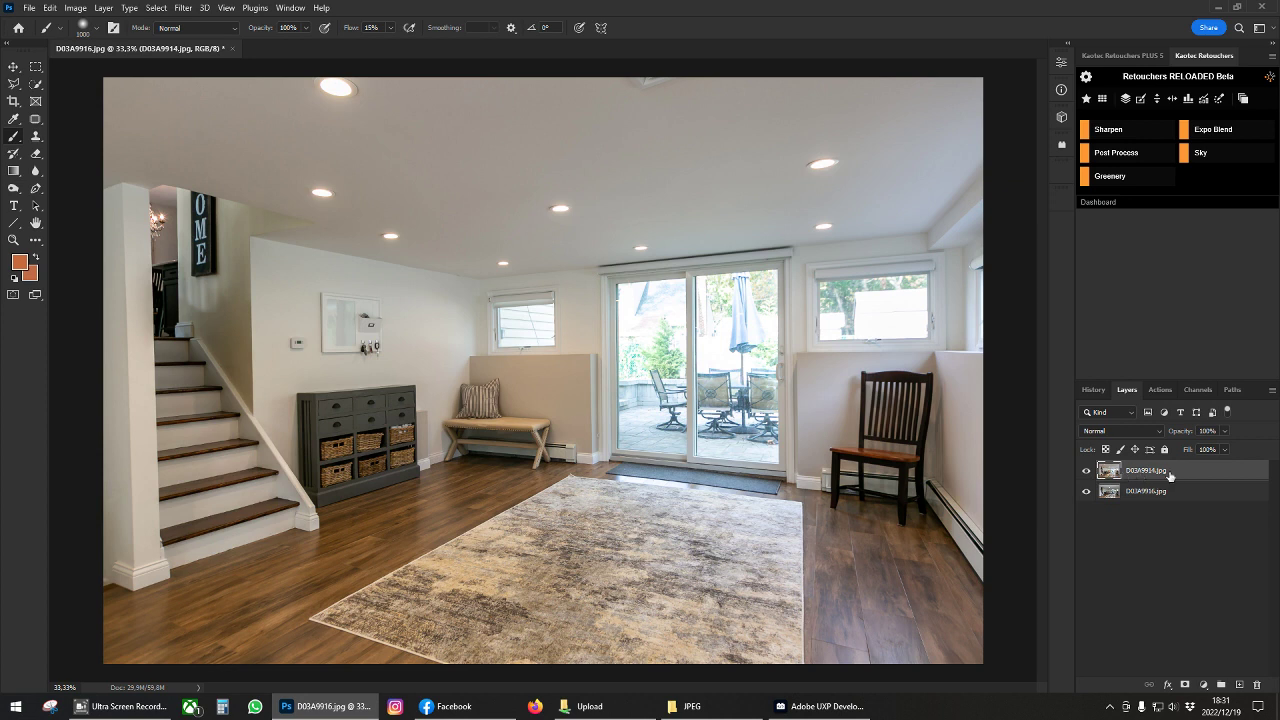
- Examine the Flash Ambient options for layer opacity, mask feather and mask density
click(1220, 136)
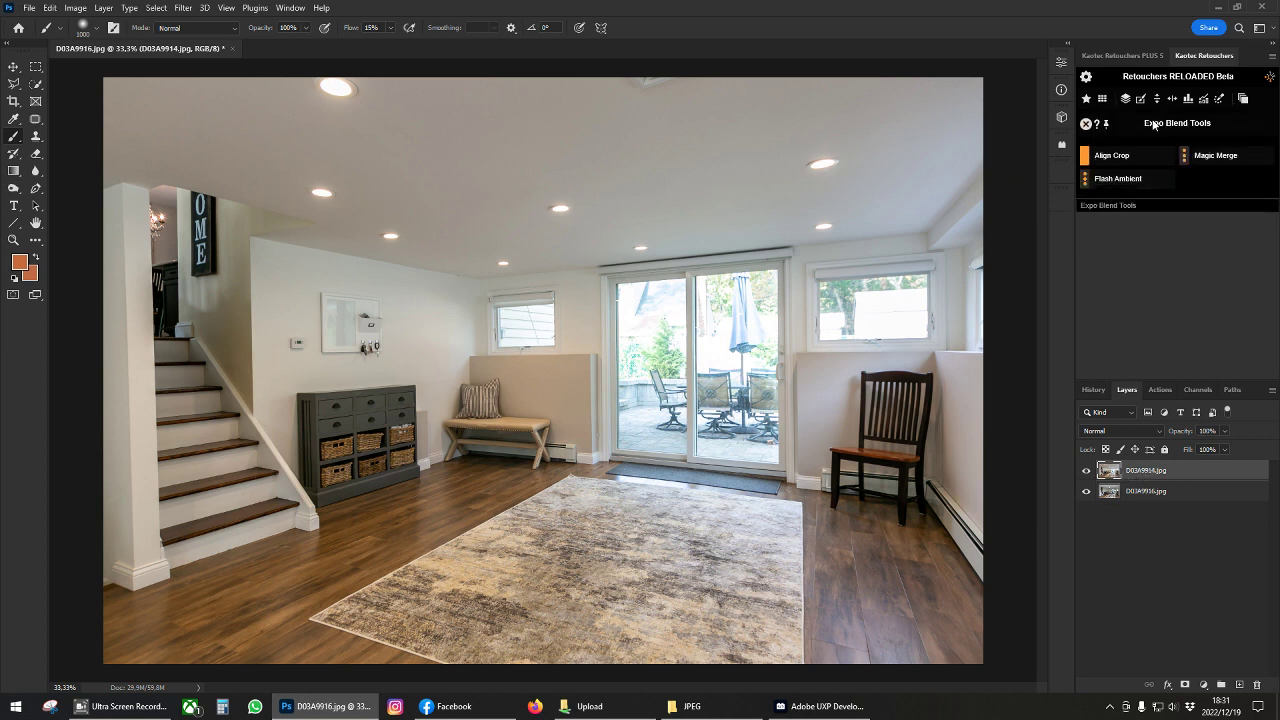
mouse_move(1097, 178)
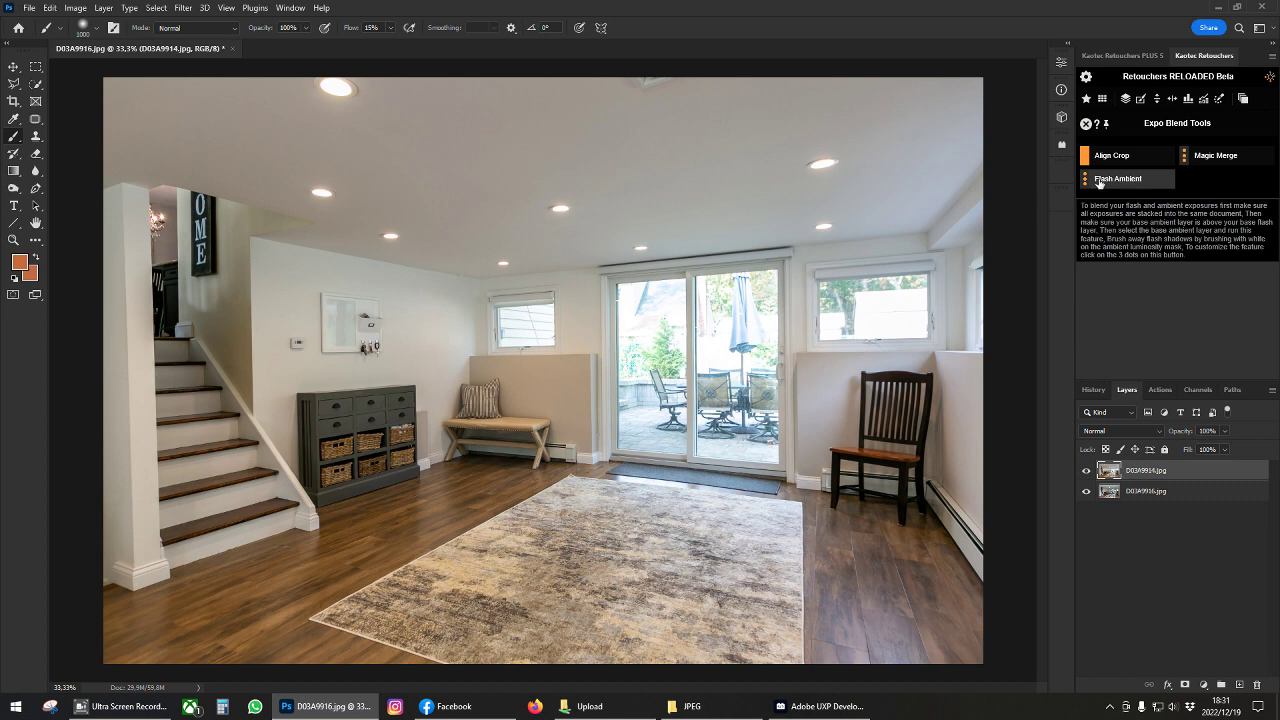
click(1097, 181)
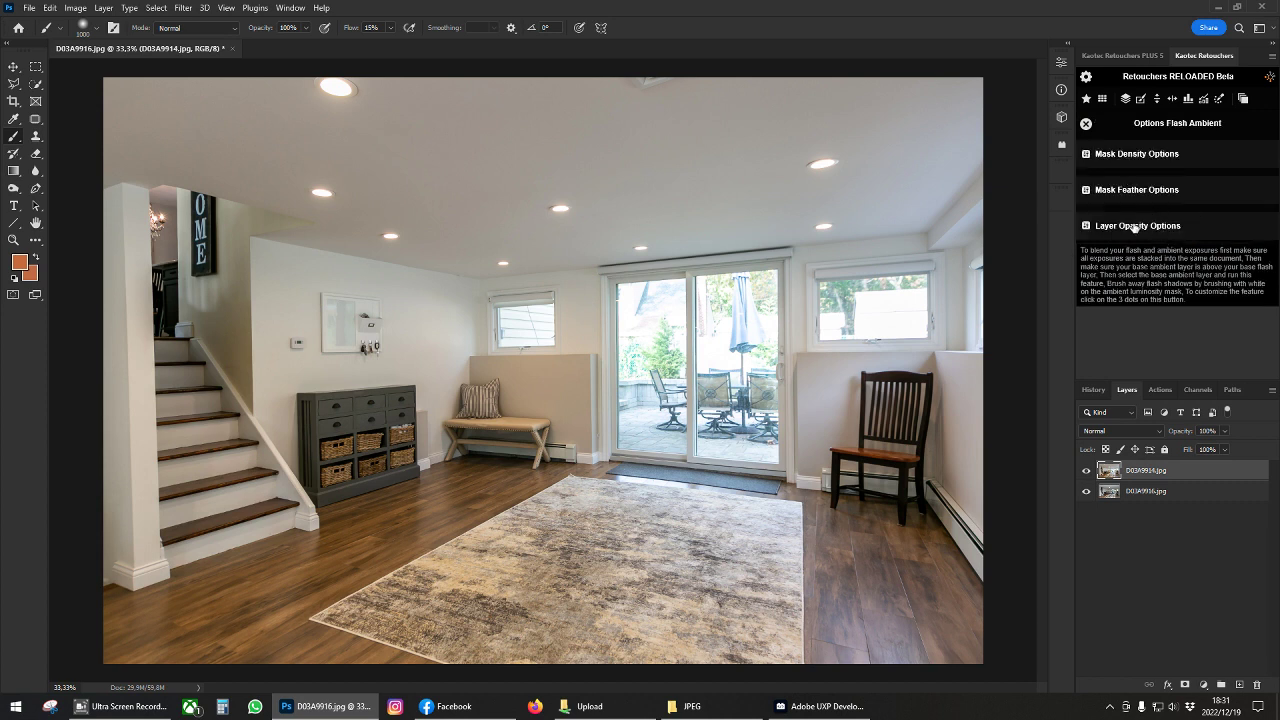
click(1158, 228)
scroll(1159, 200, down, 1)
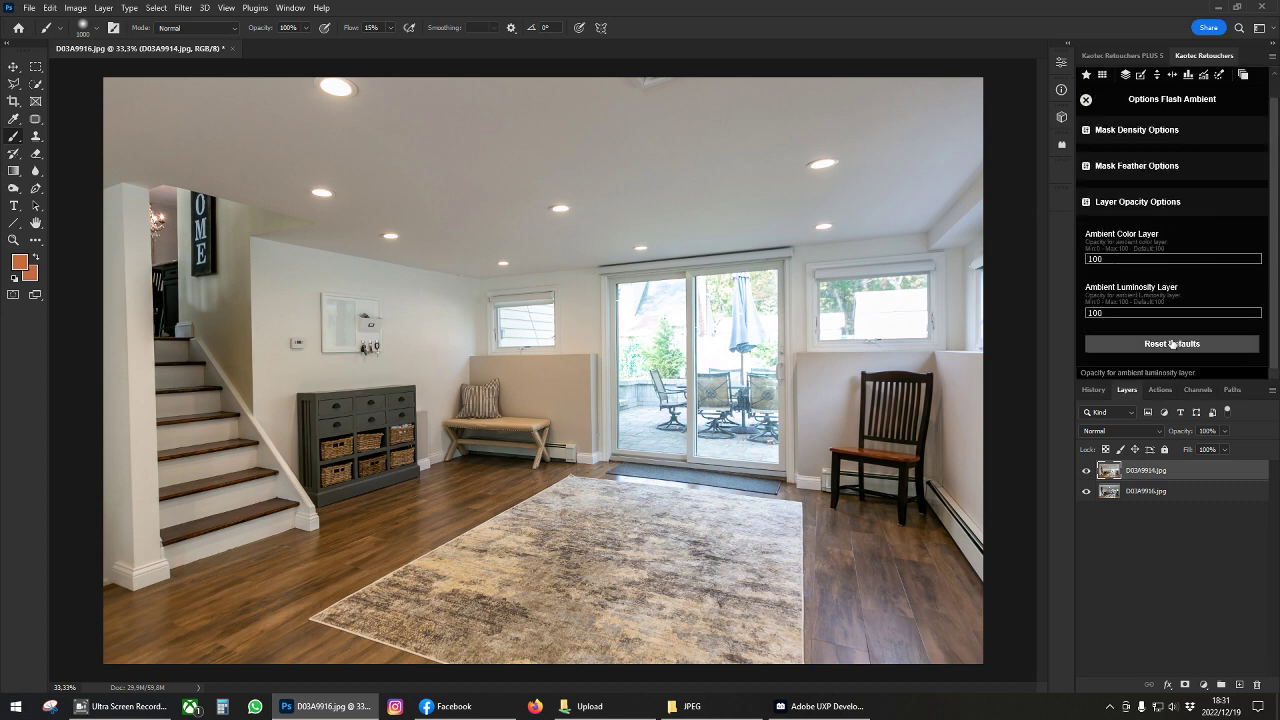
click(1128, 202)
click(1146, 190)
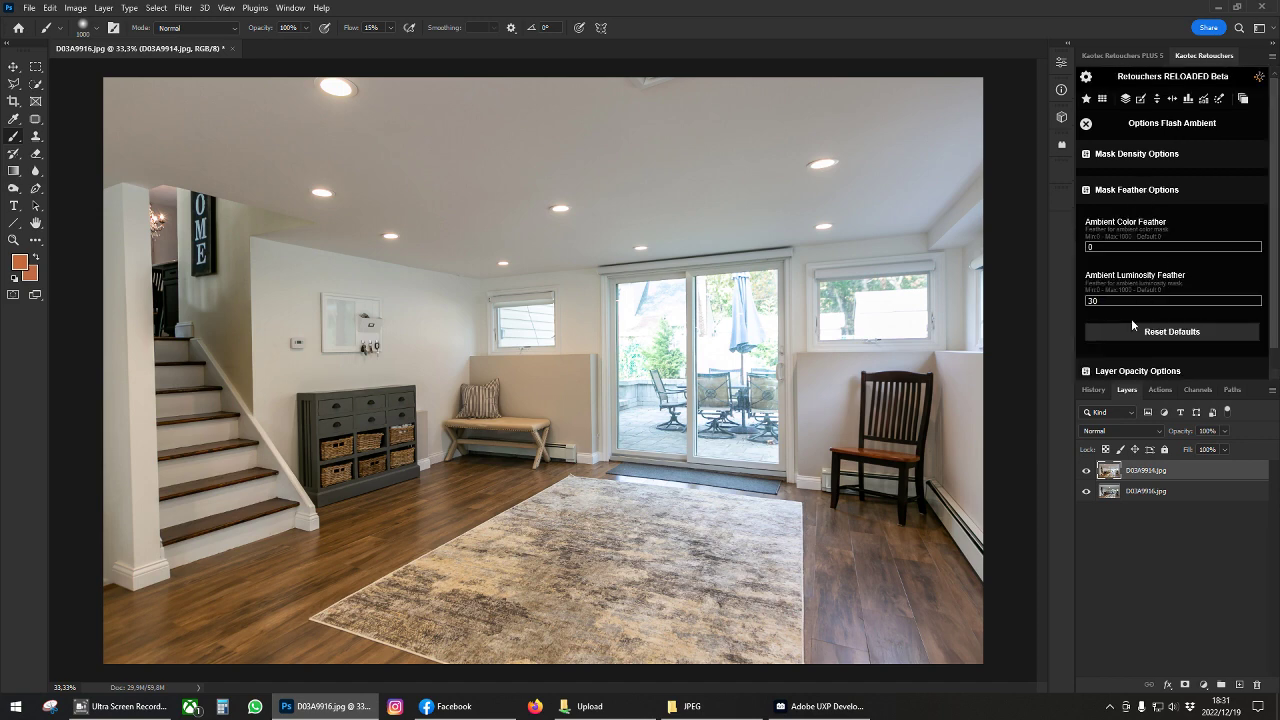
click(1128, 190)
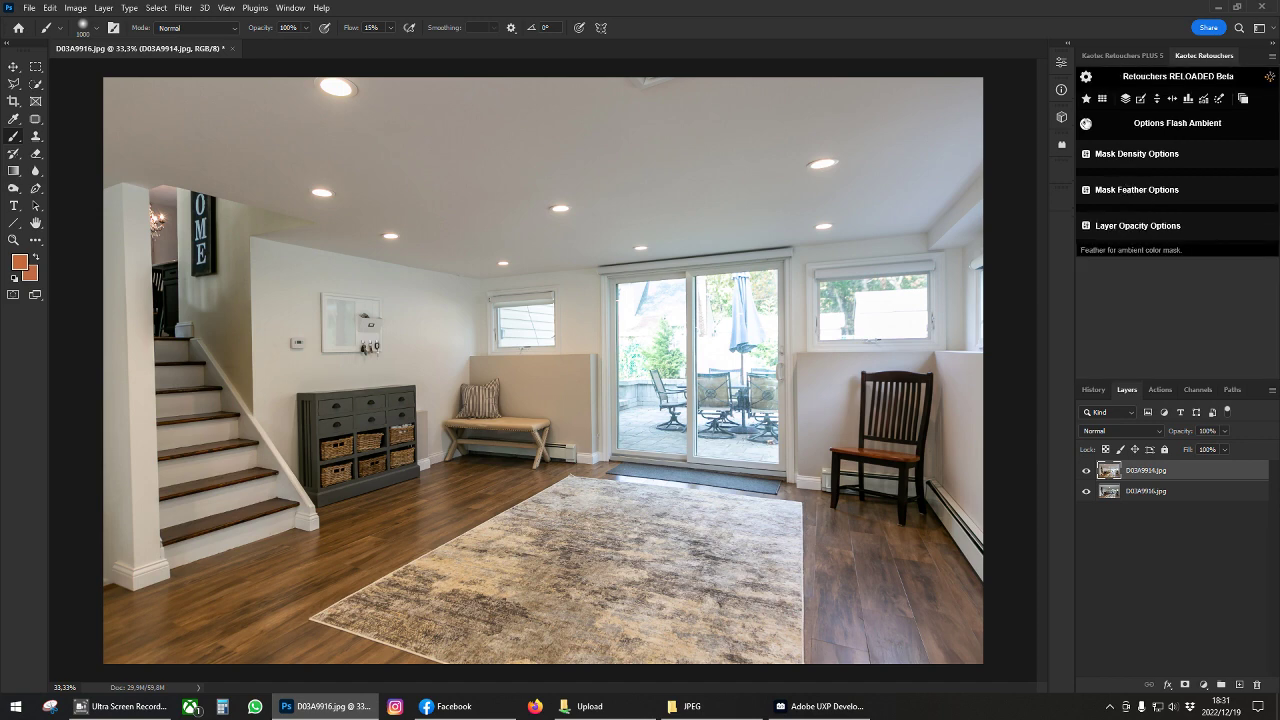
click(1124, 154)
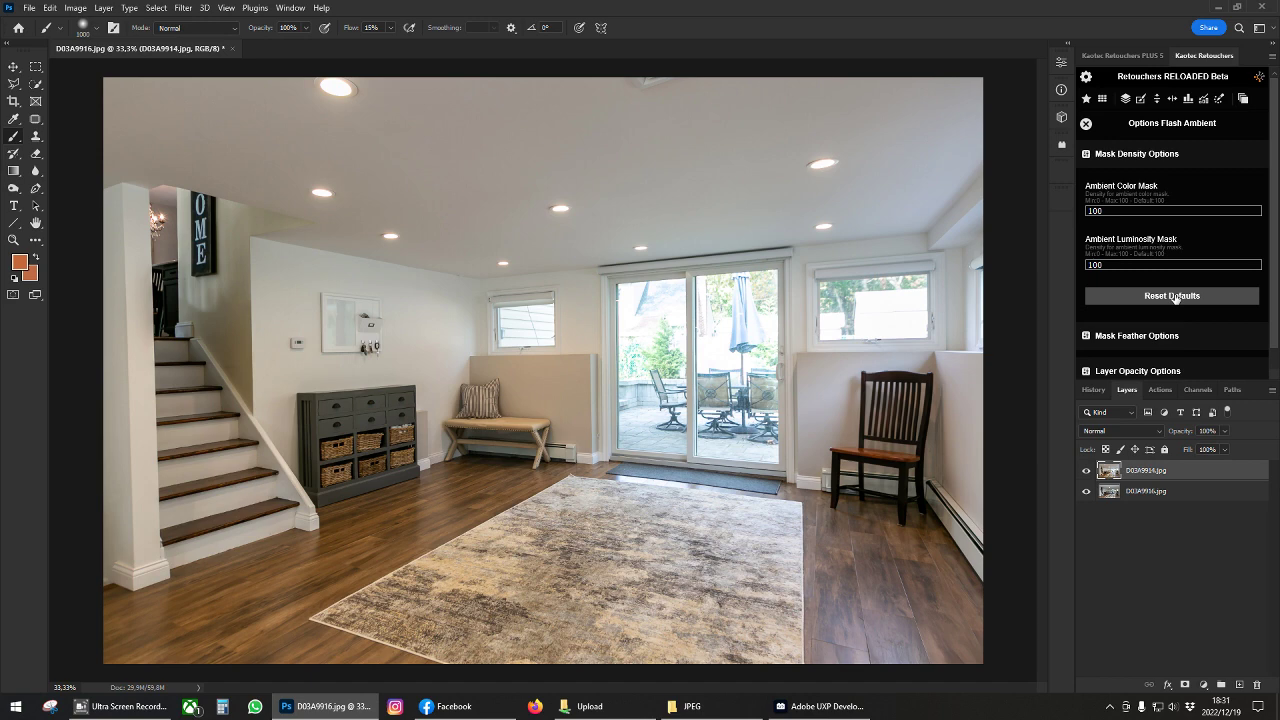
click(1100, 154)
click(1085, 123)
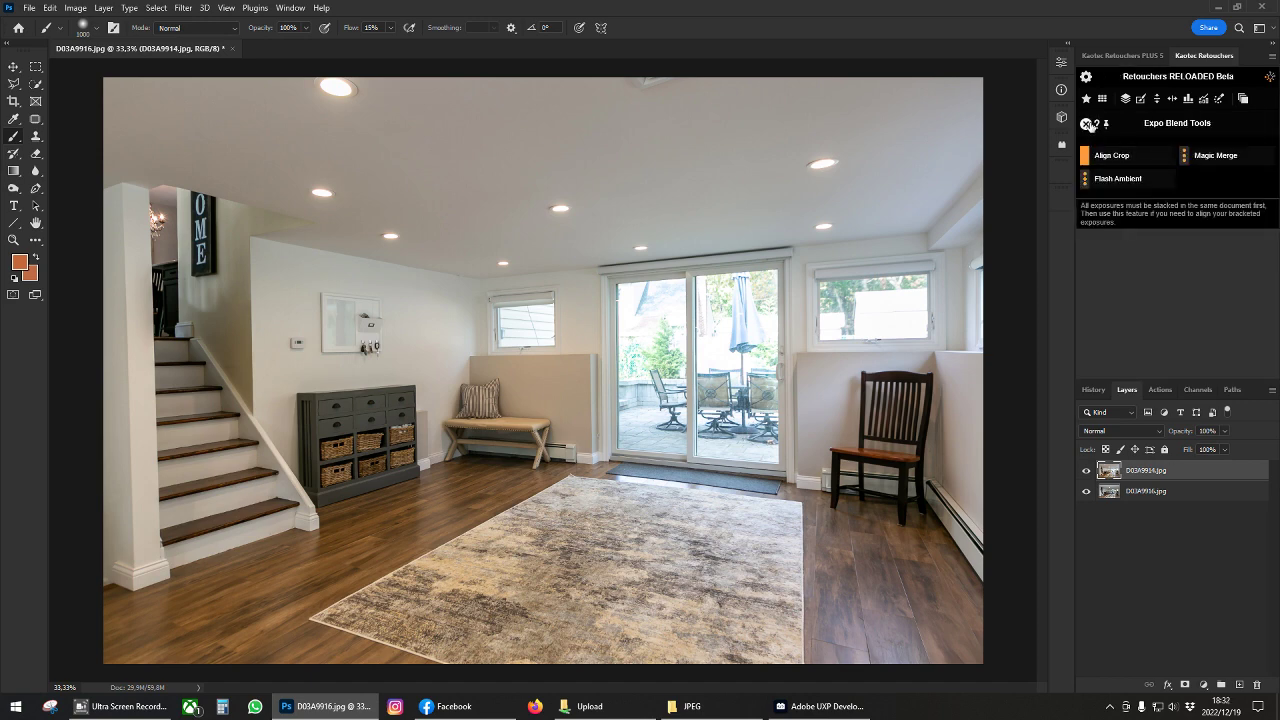
- Run the Flash Ambient blend from the Expo Blend tools on the D03A9914.jpg layer
click(1085, 123)
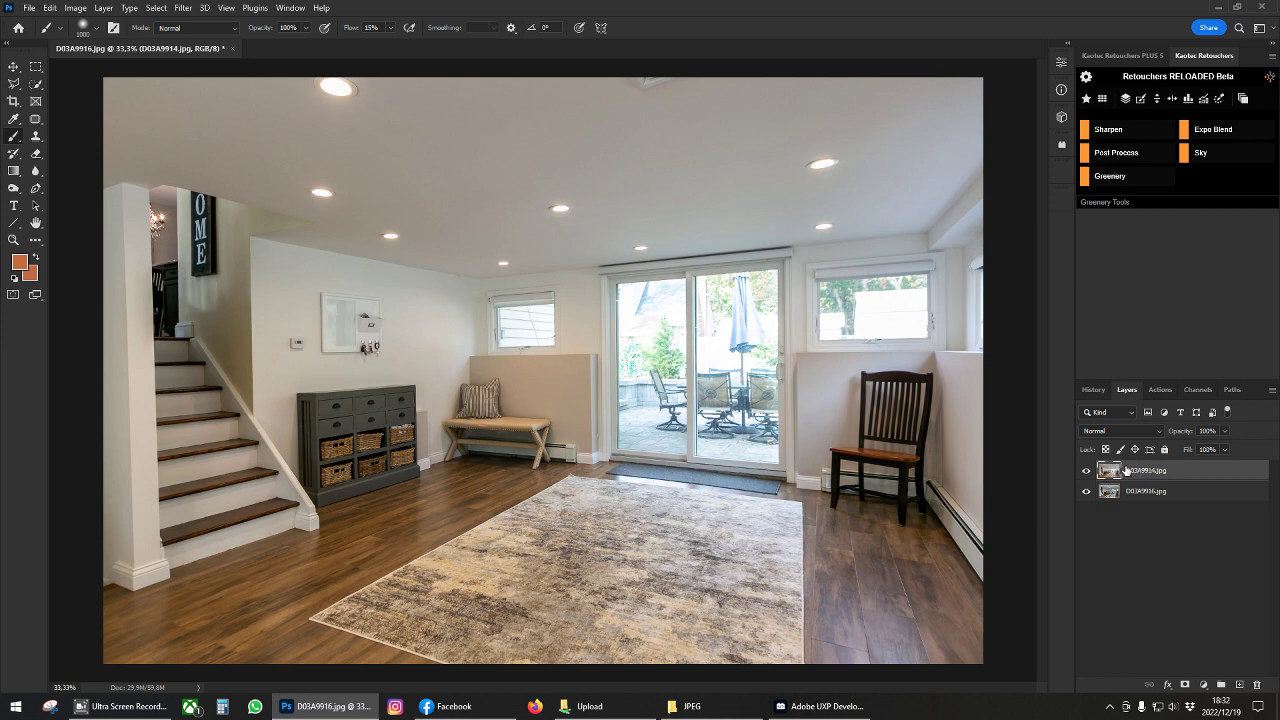
click(1224, 134)
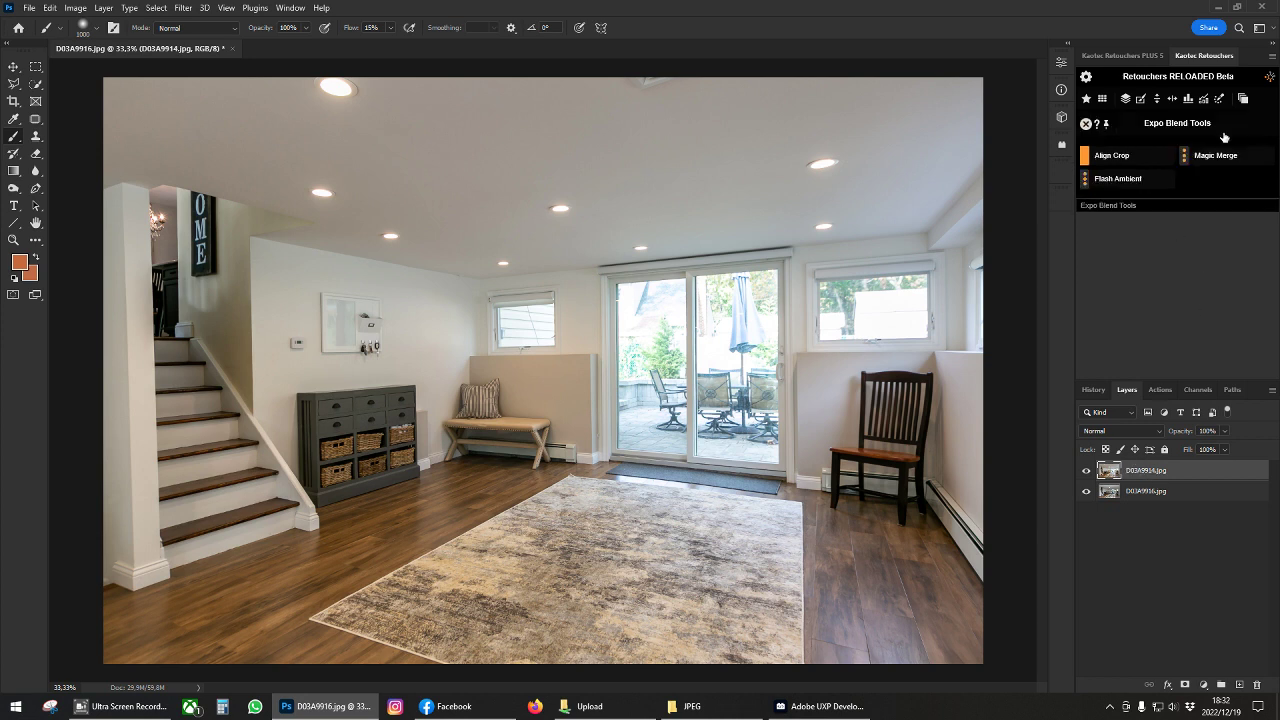
click(1129, 181)
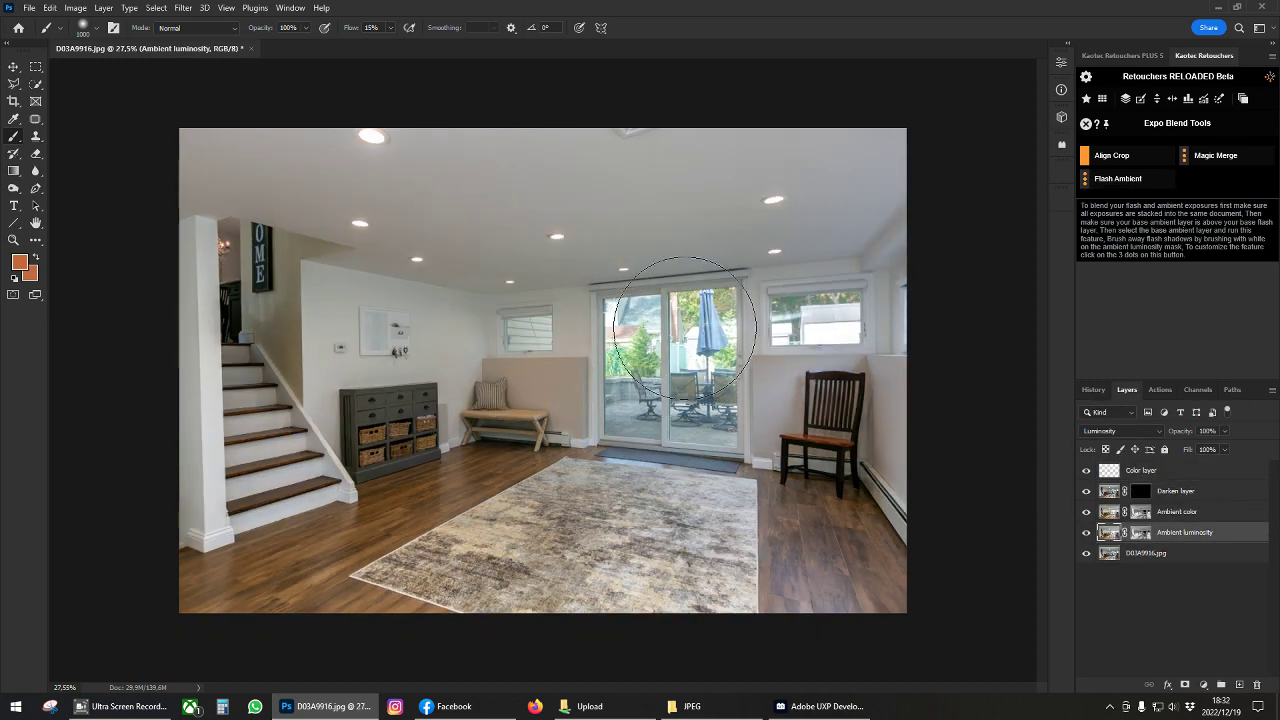
- Target the Ambient luminosity layer's mask and enlarge the brush to 1100 for painting on it
key(bracketleft)
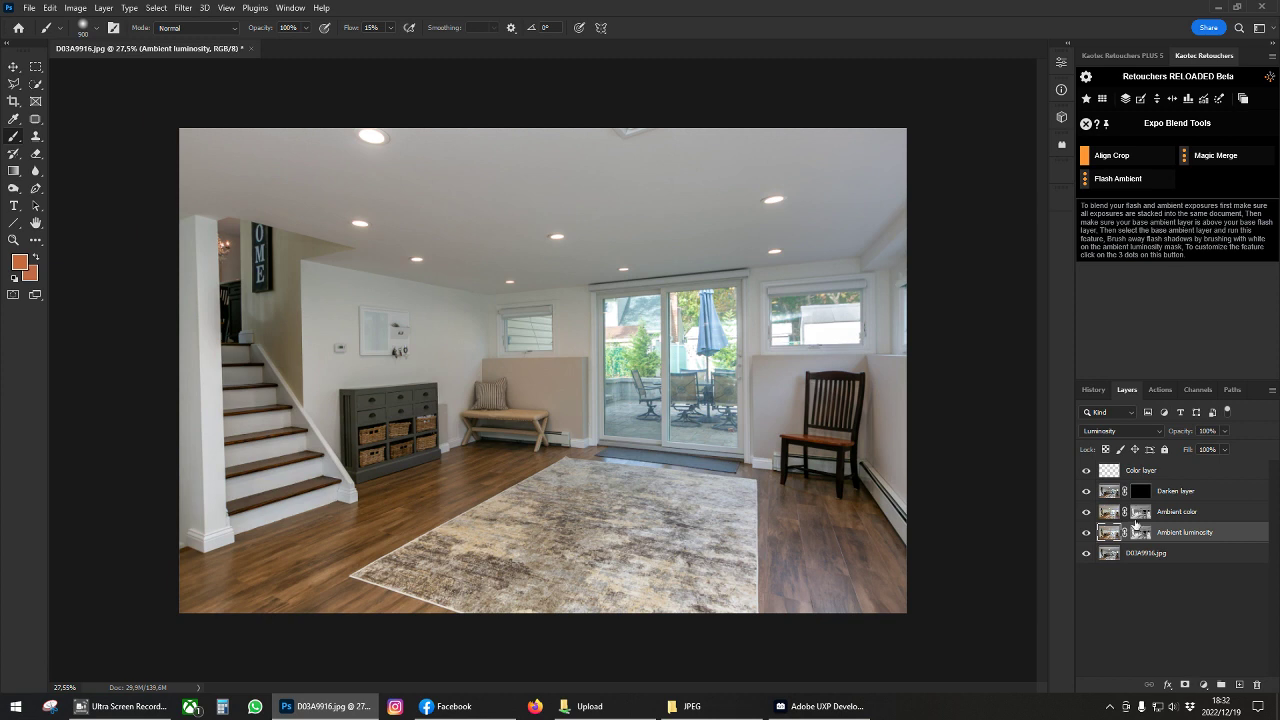
scroll(1070, 510, up, 1)
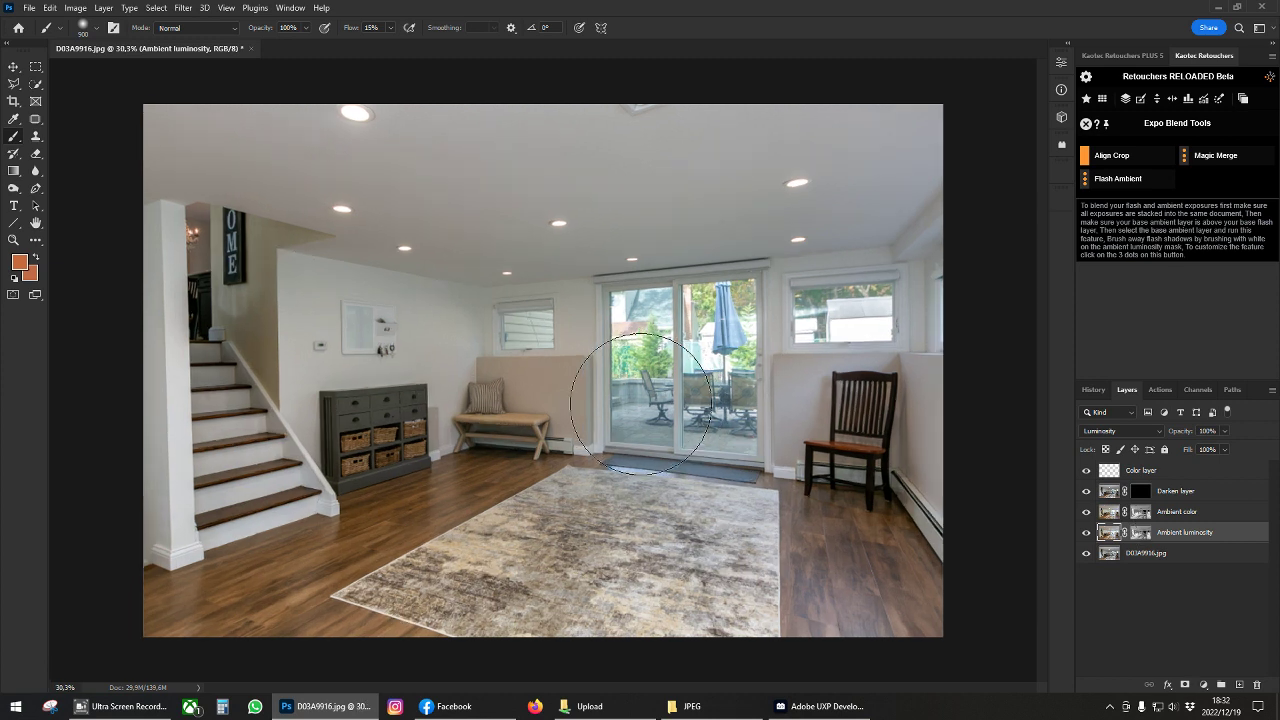
click(1142, 532)
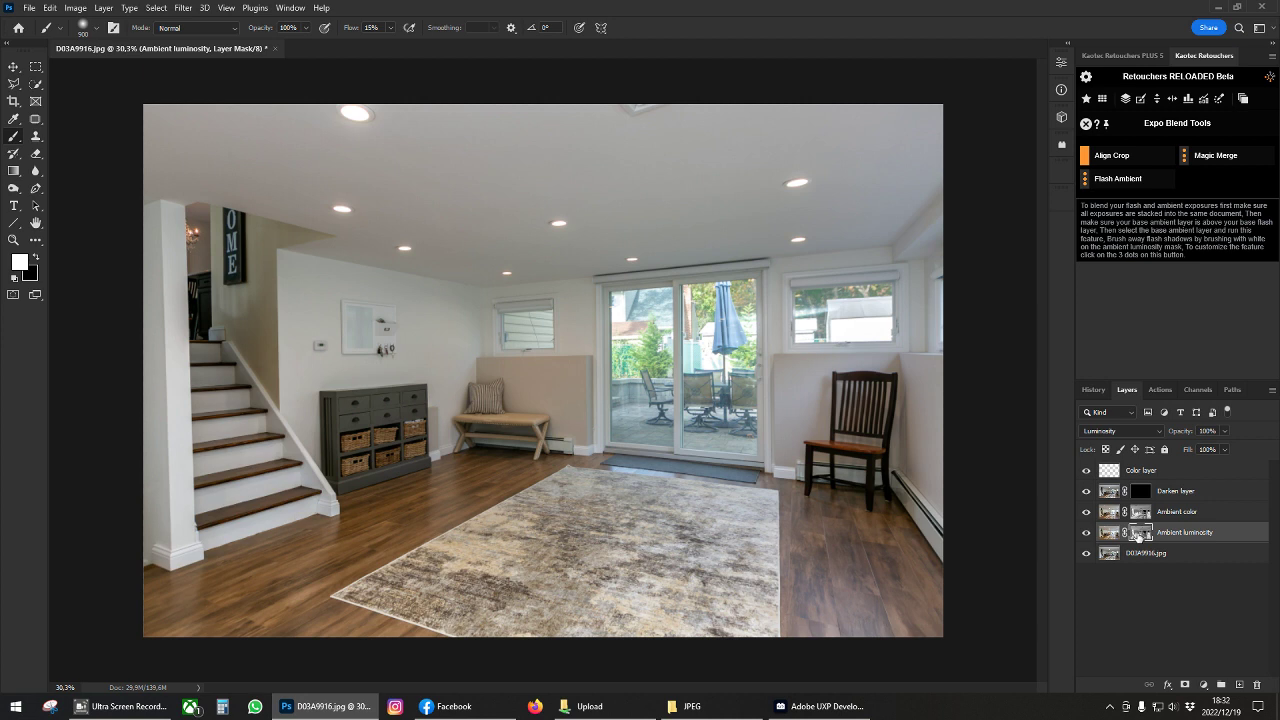
key(bracketright)
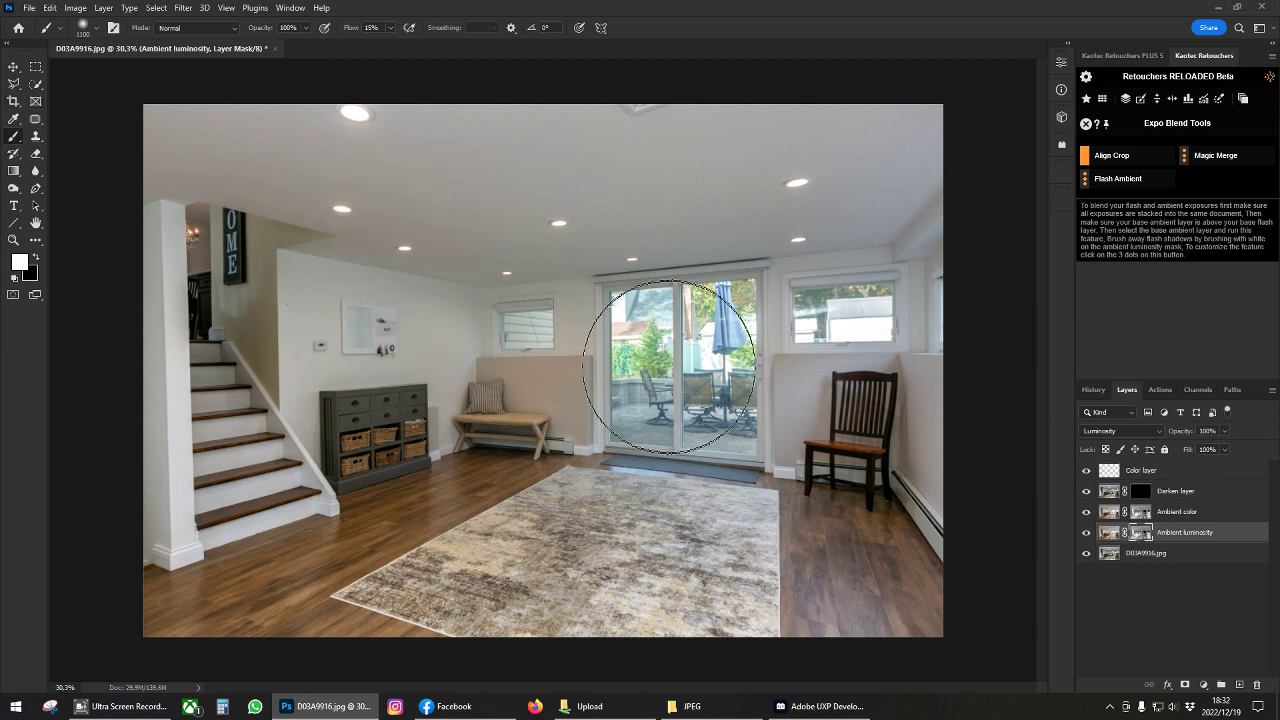
key(bracketright)
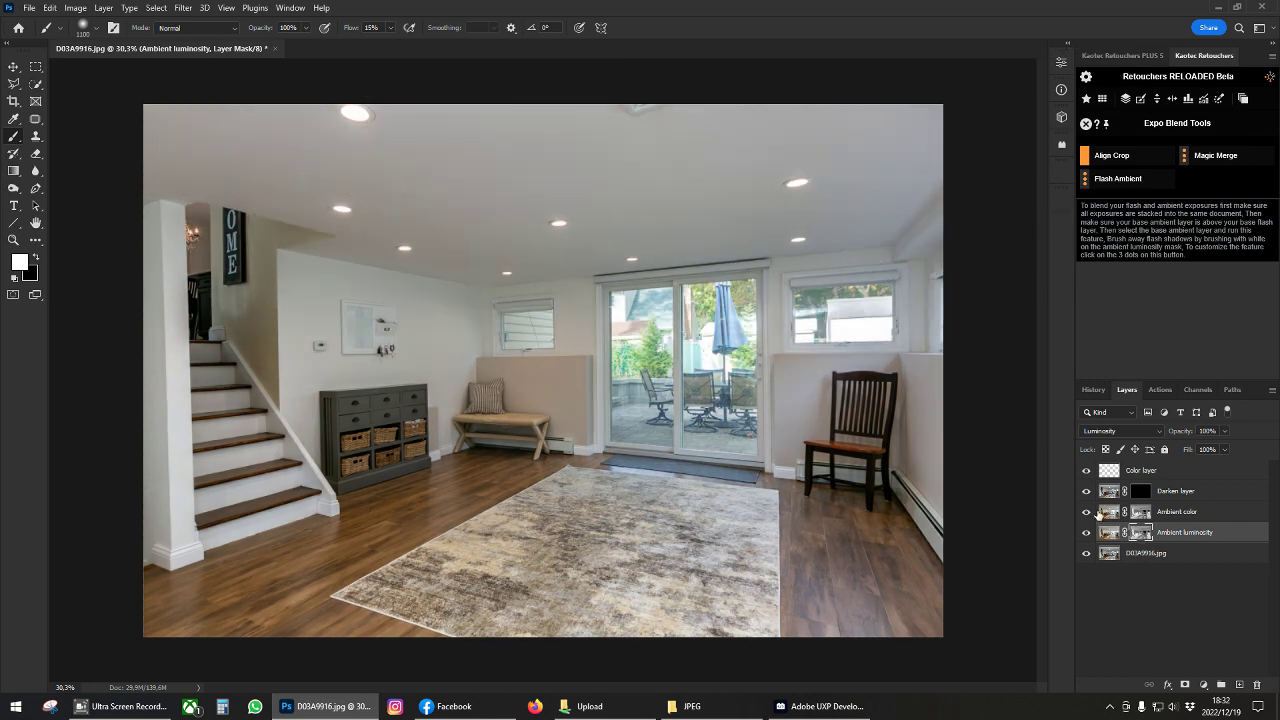
- Try reducing the Ambient luminosity mask's density to about 25%, and return it to 100%
double_click(1143, 534)
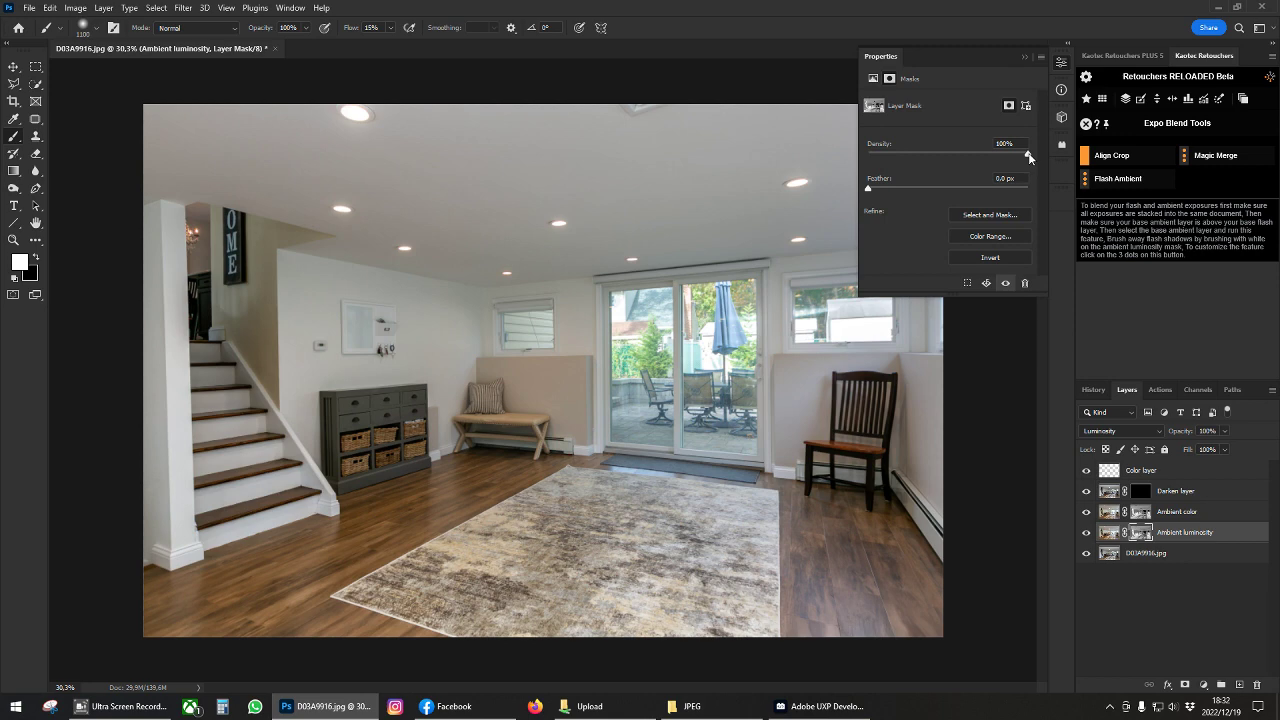
drag(1029, 157, 900, 156)
drag(1020, 157, 906, 158)
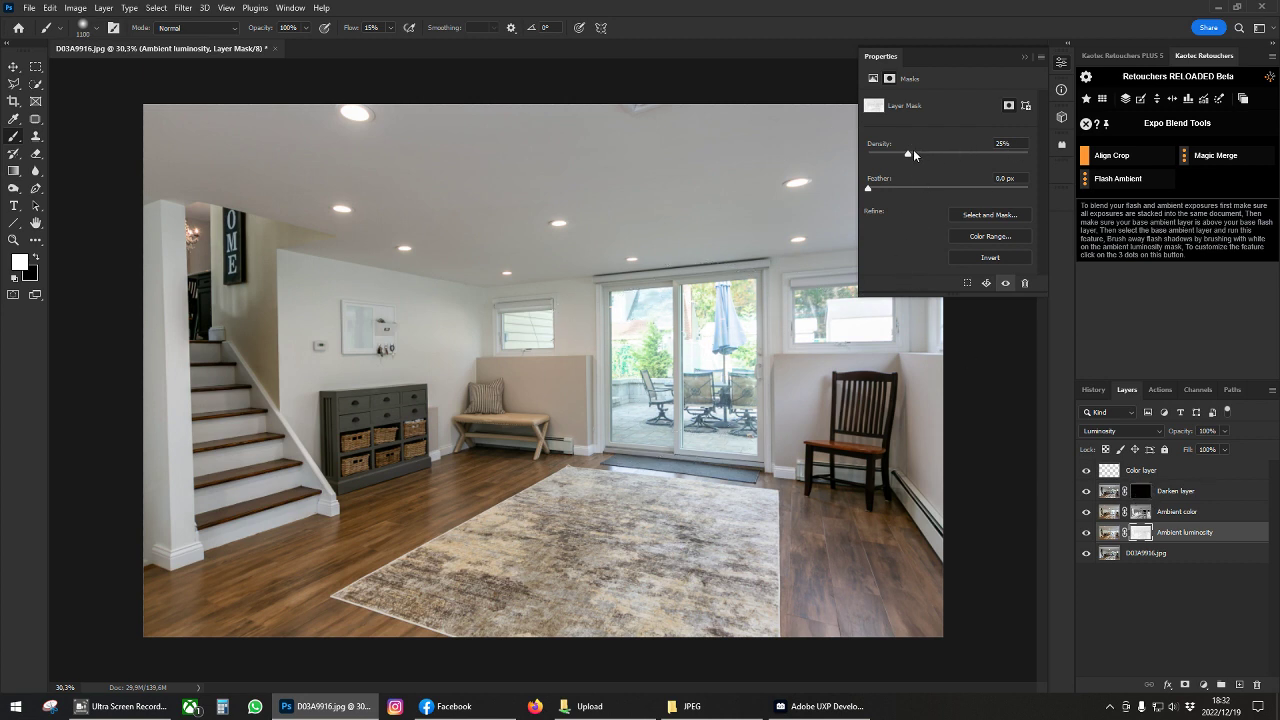
mouse_move(910, 153)
mouse_down()
mouse_move(935, 156)
mouse_move(919, 155)
mouse_up()
drag(910, 157, 1030, 155)
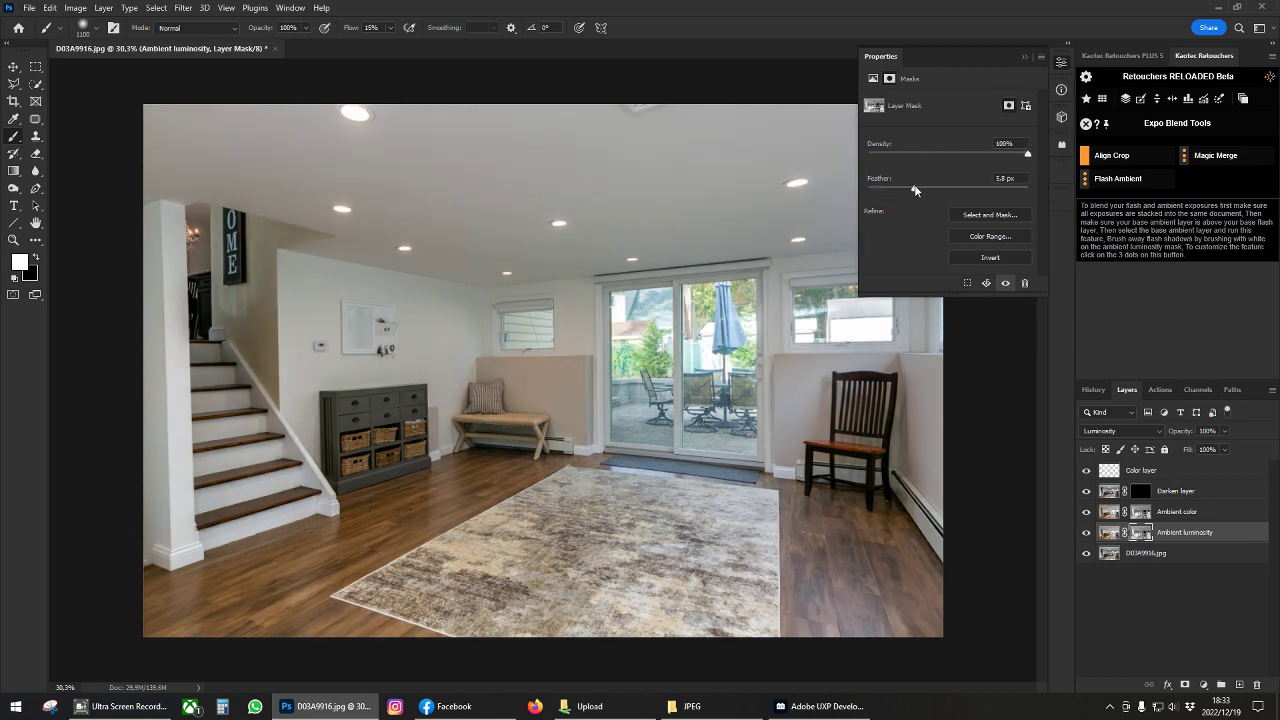
- Set the Ambient luminosity mask's feather to 30 px and its density to 50%
drag(915, 190, 941, 186)
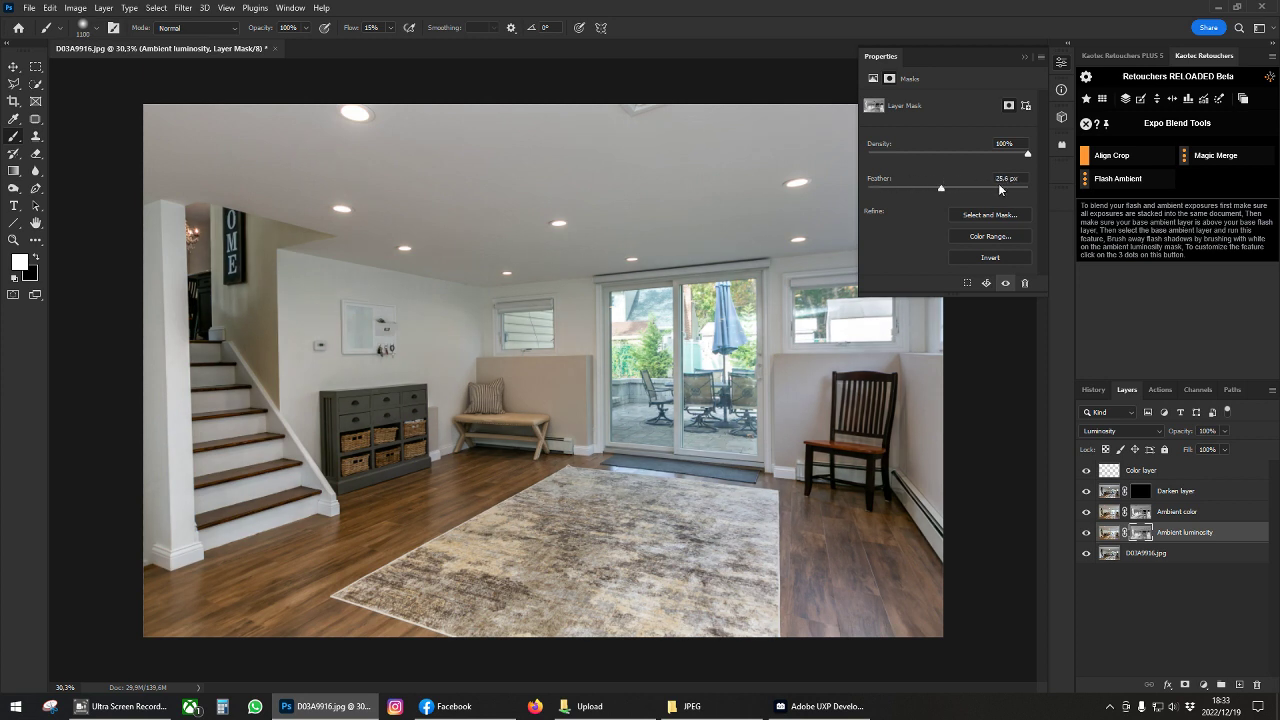
text(230)
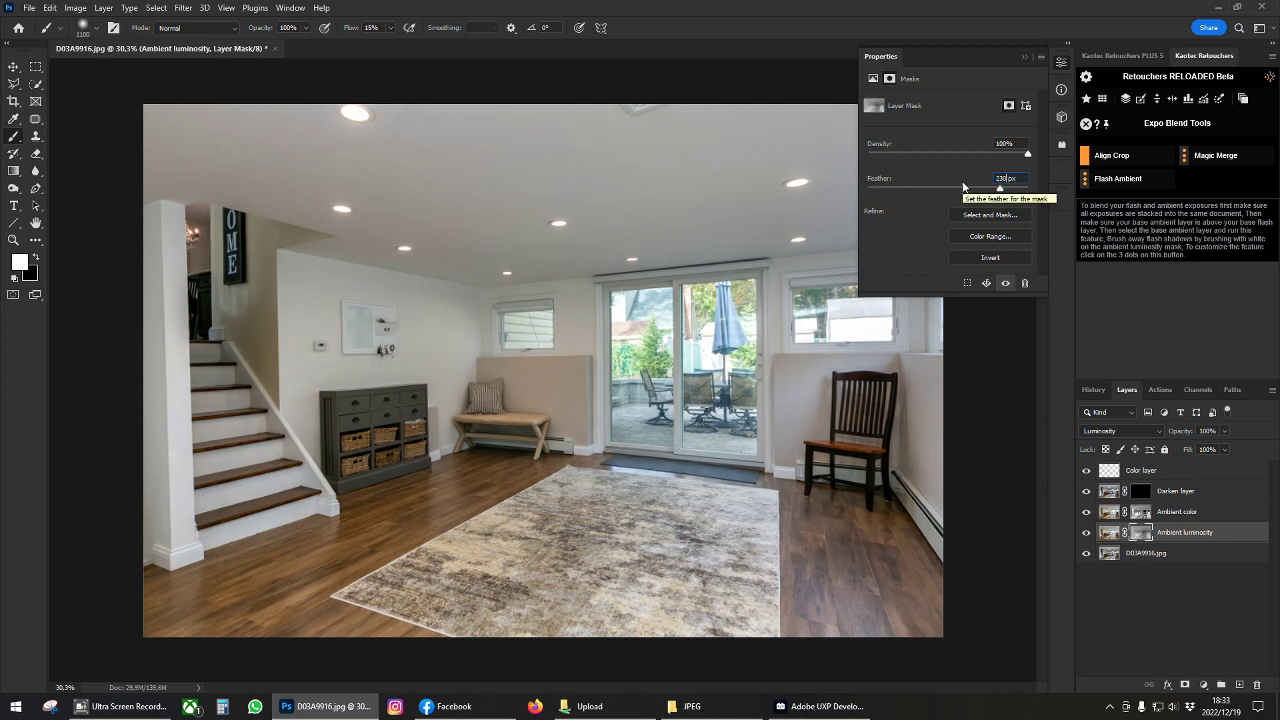
text(30)
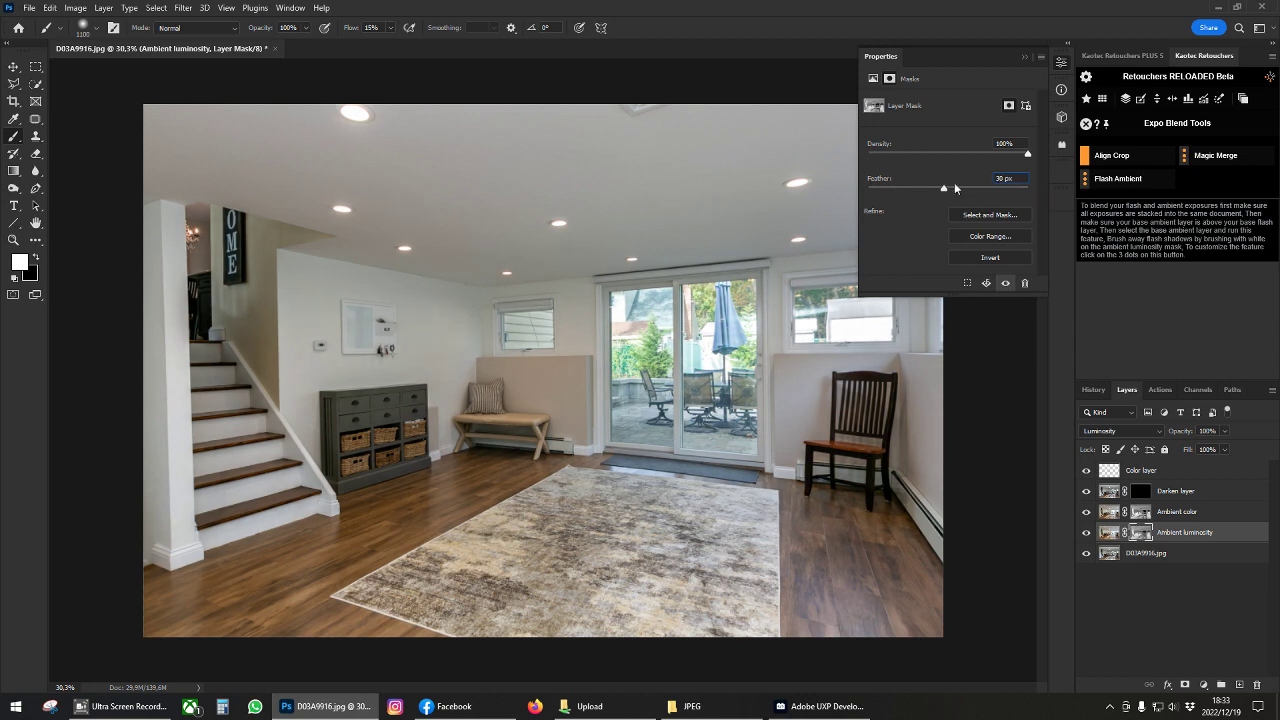
drag(1031, 154, 958, 160)
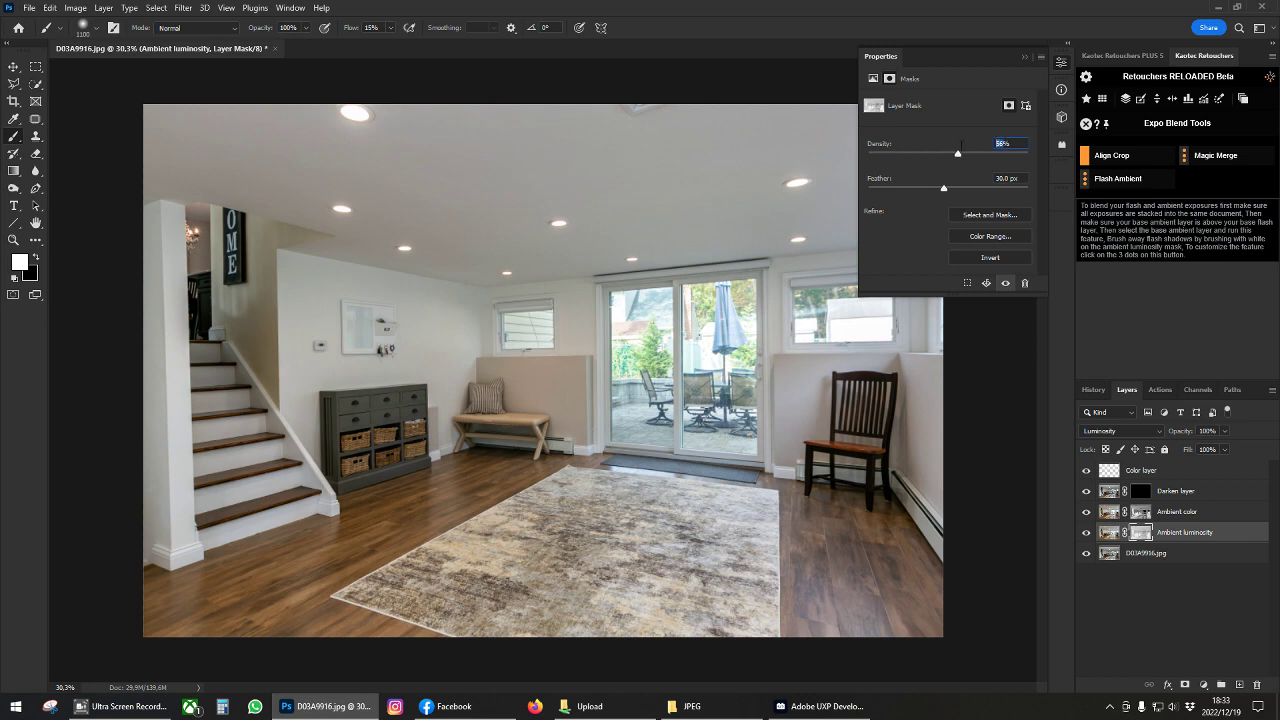
text(50)
click(1062, 64)
- Compare the blend with the Ambient color layer hidden and shown, and check the effect of its mask
click(1152, 517)
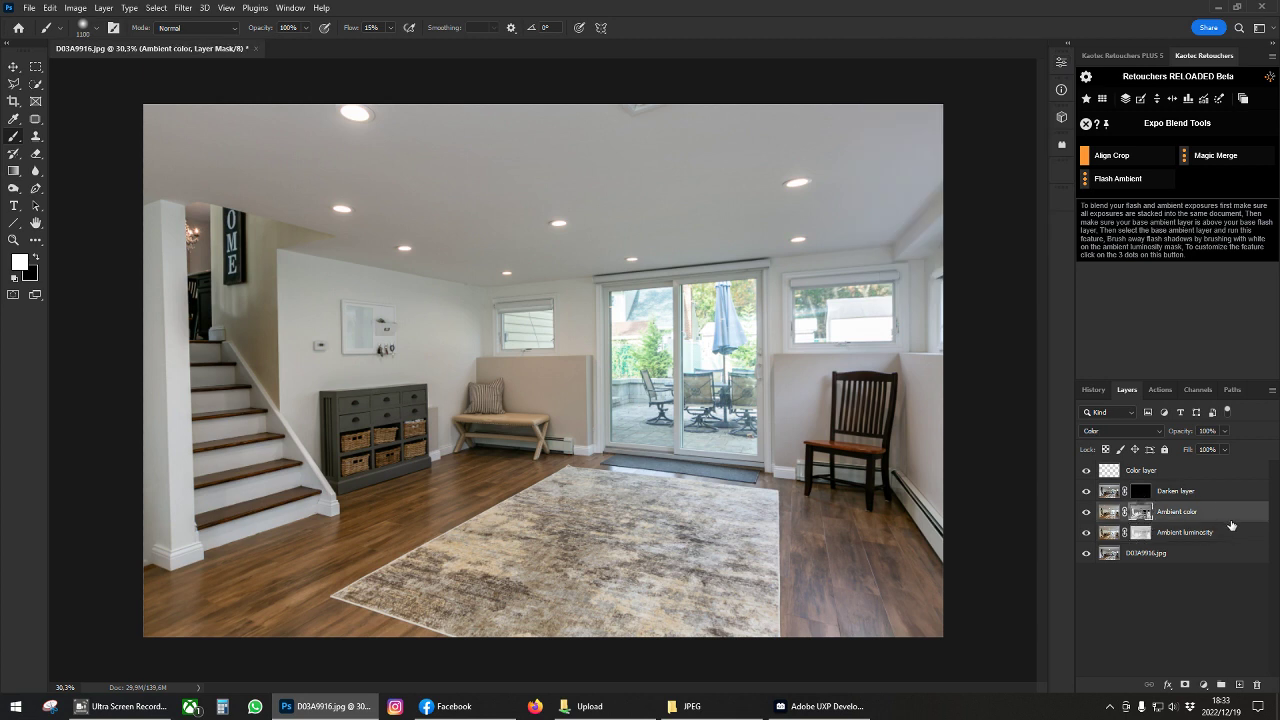
click(1087, 512)
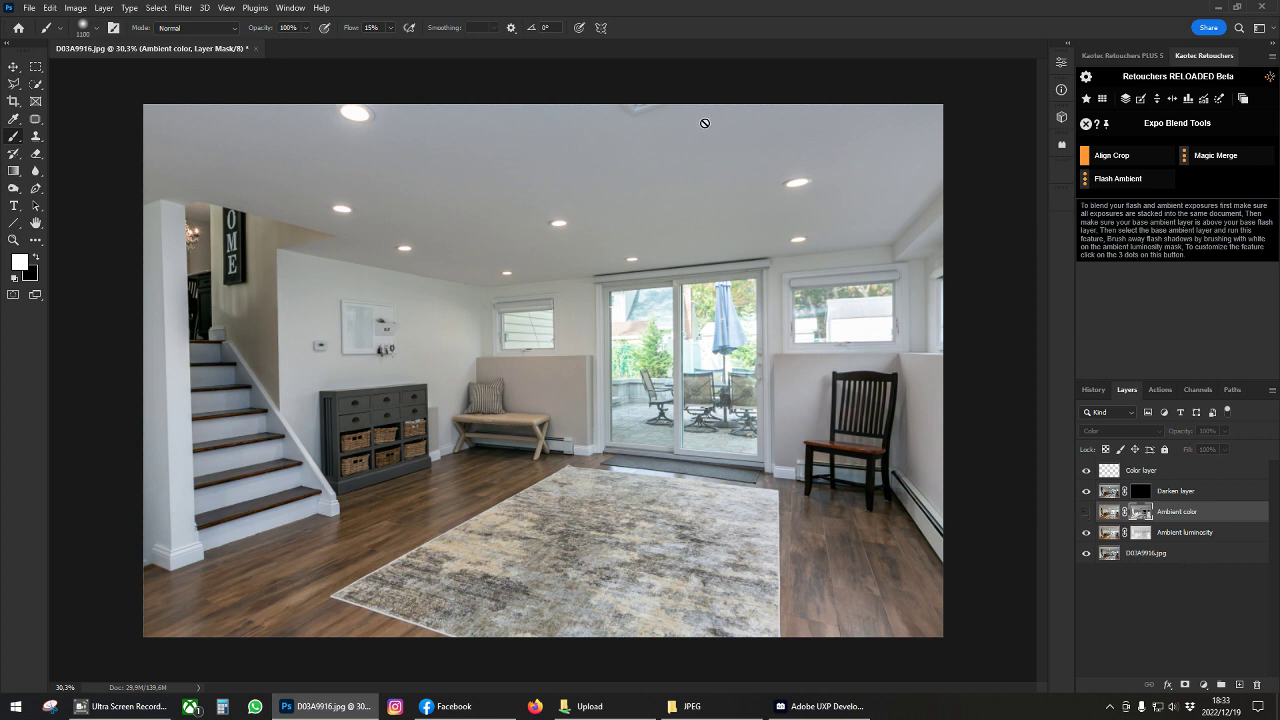
click(1087, 512)
click(1087, 513)
click(1086, 513)
shift+click(1141, 513)
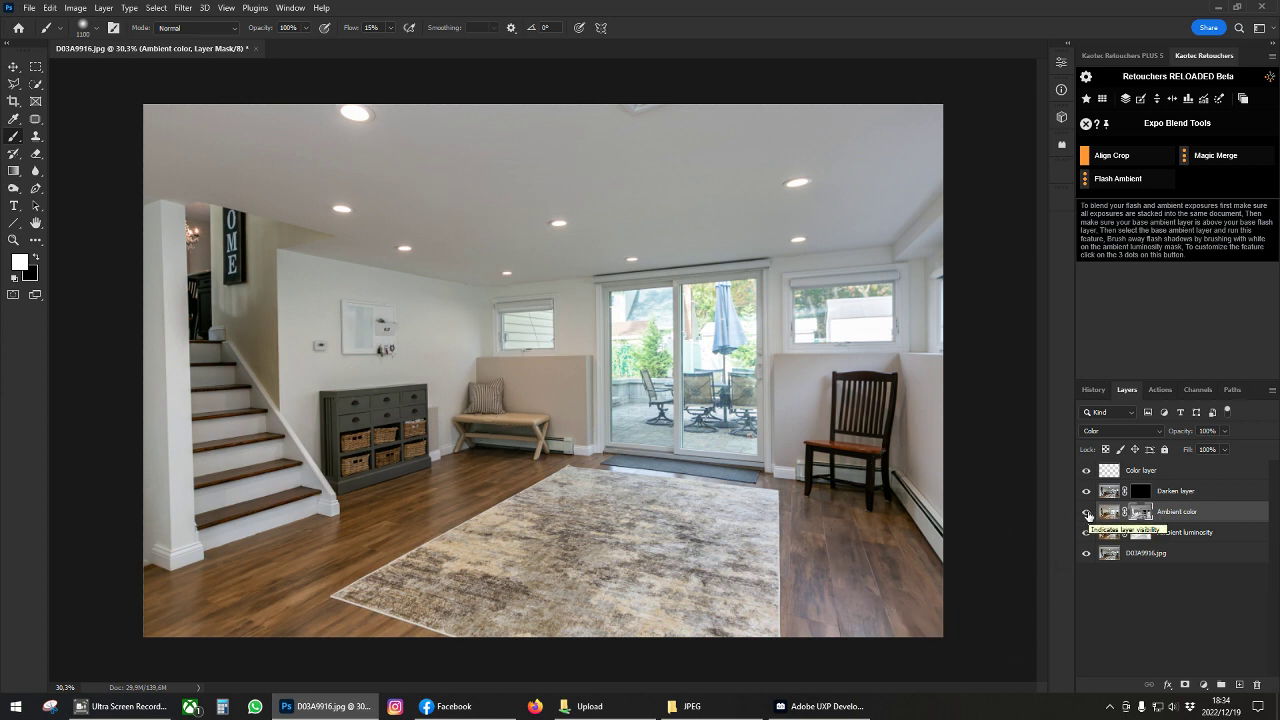
- Set the Ambient Color Layer opacity to 60 in the Flash Ambient options and select the Ambient luminosity layer's mask
drag(1180, 431, 880, 420)
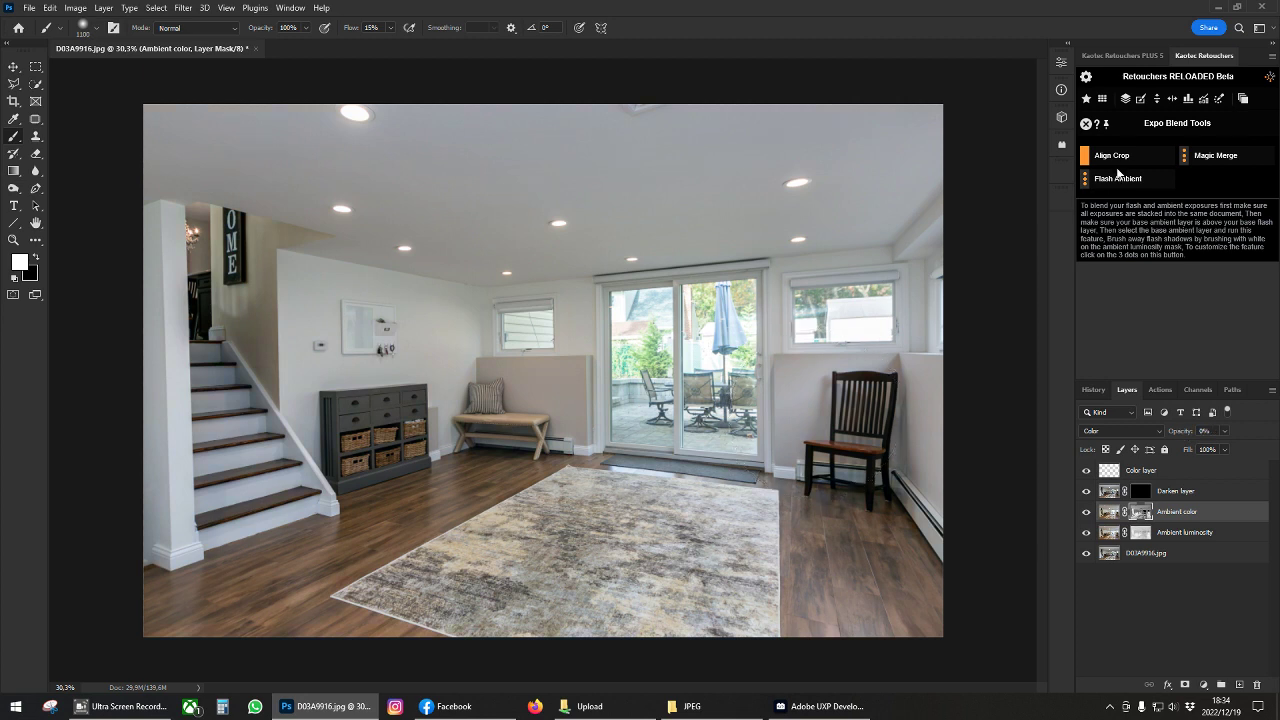
click(1085, 185)
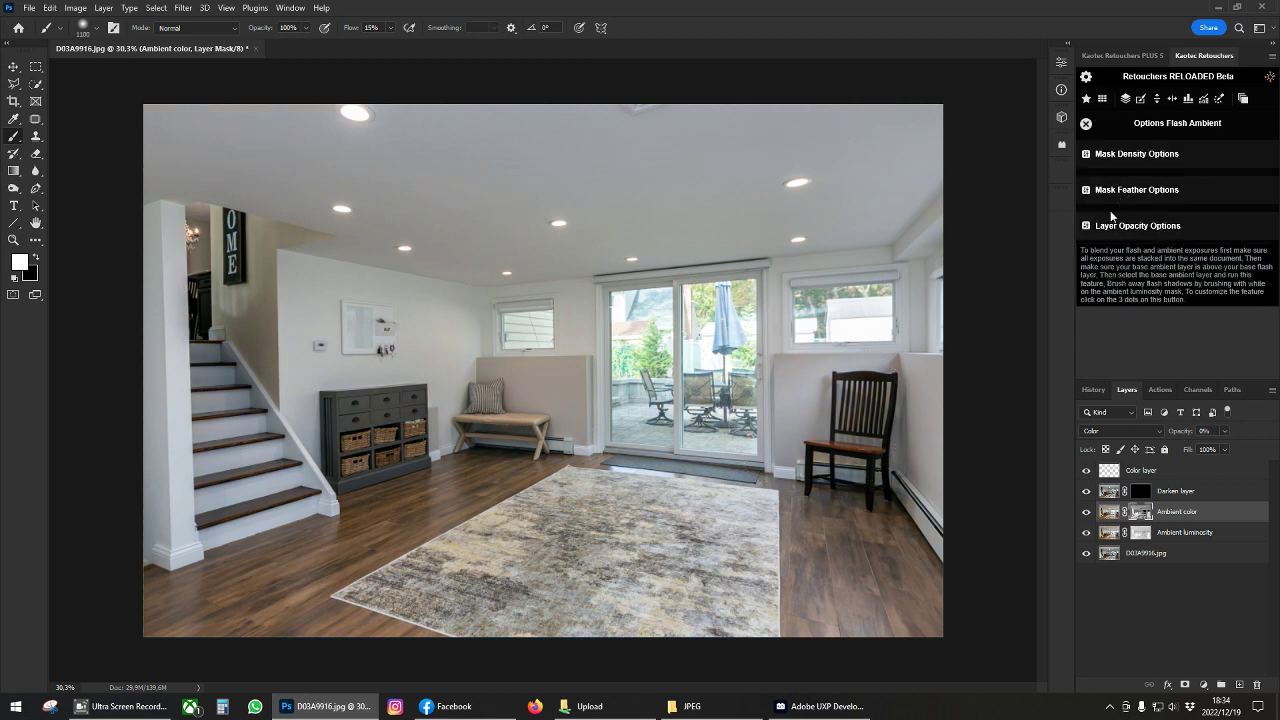
click(1129, 228)
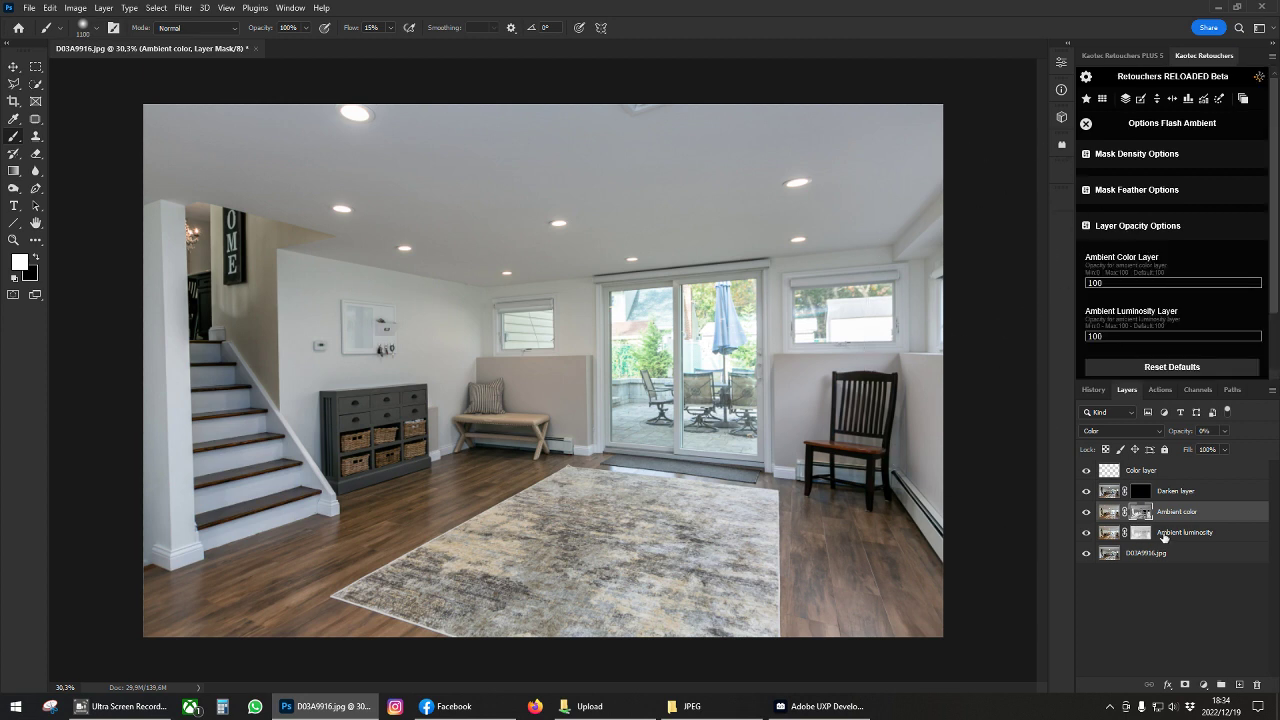
click(1180, 425)
text(60)
key(ctrl+a)
click(1185, 430)
click(1138, 514)
click(1144, 533)
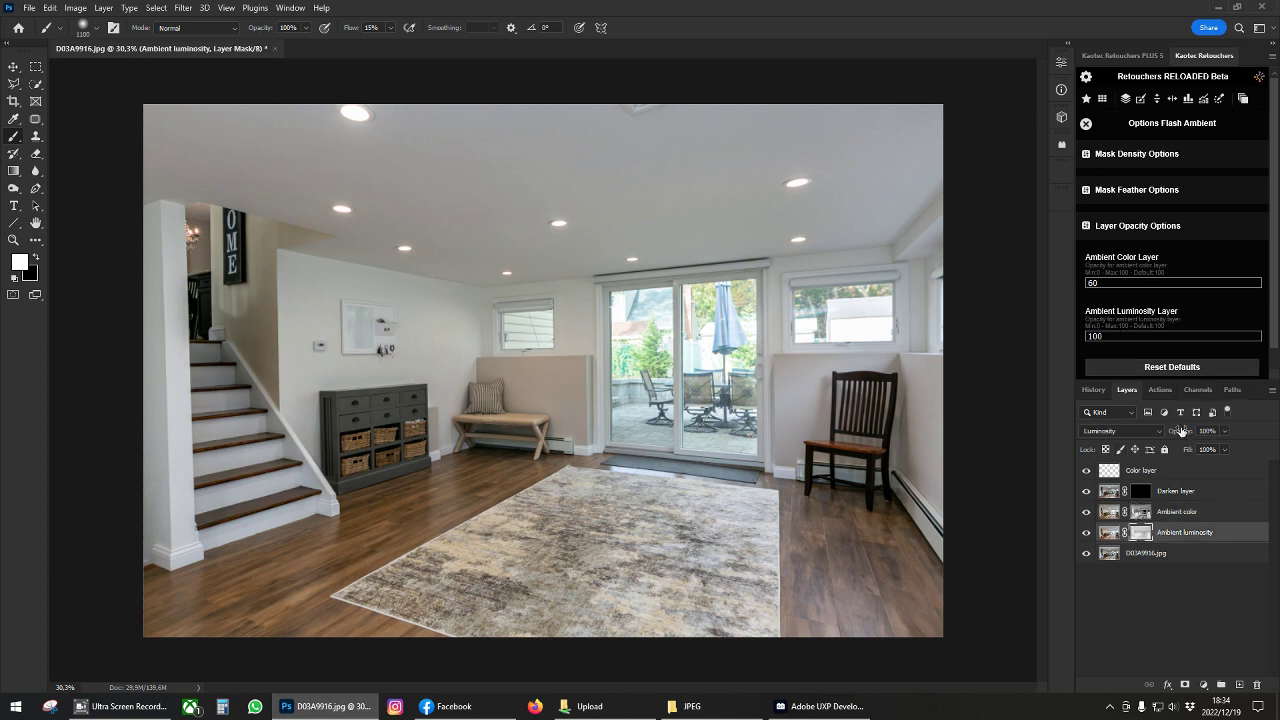
- Set the Ambient Luminosity Feather to 30 in the Flash Ambient options, matching the layer's mask, and check the Ambient color mask's feather
drag(1182, 430, 1276, 398)
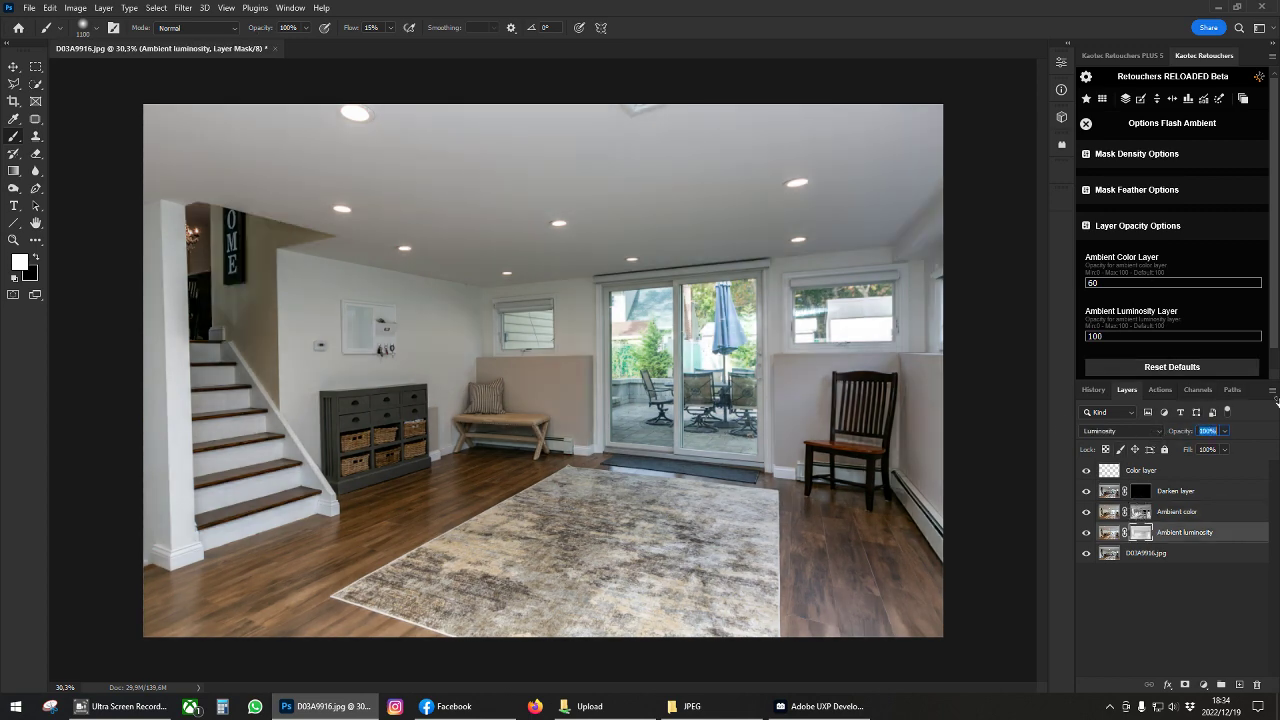
click(1140, 511)
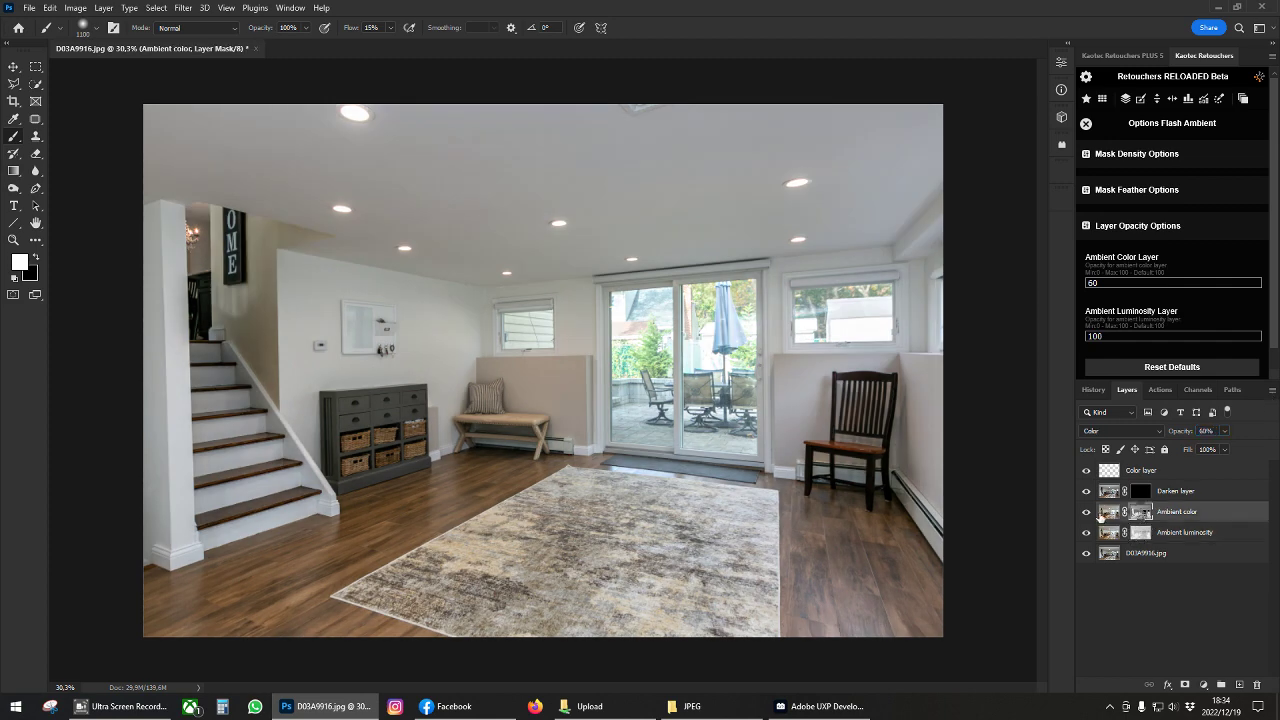
click(1111, 228)
click(1120, 192)
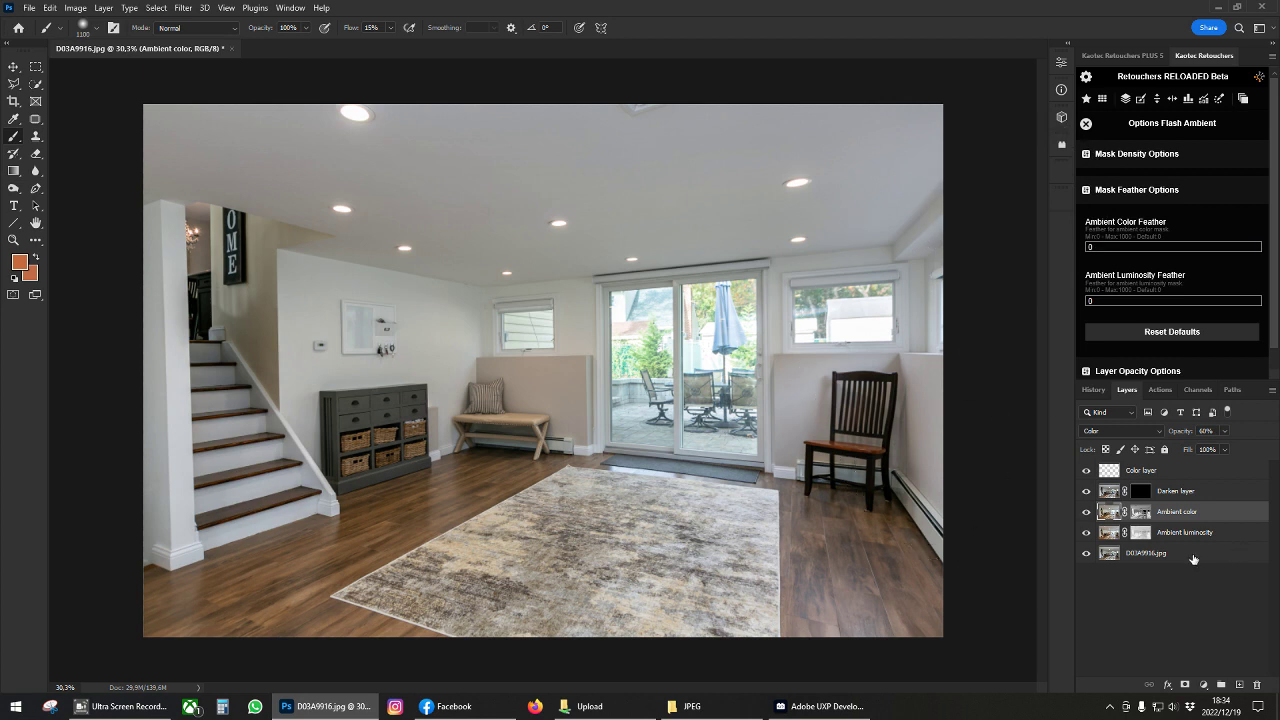
click(1140, 532)
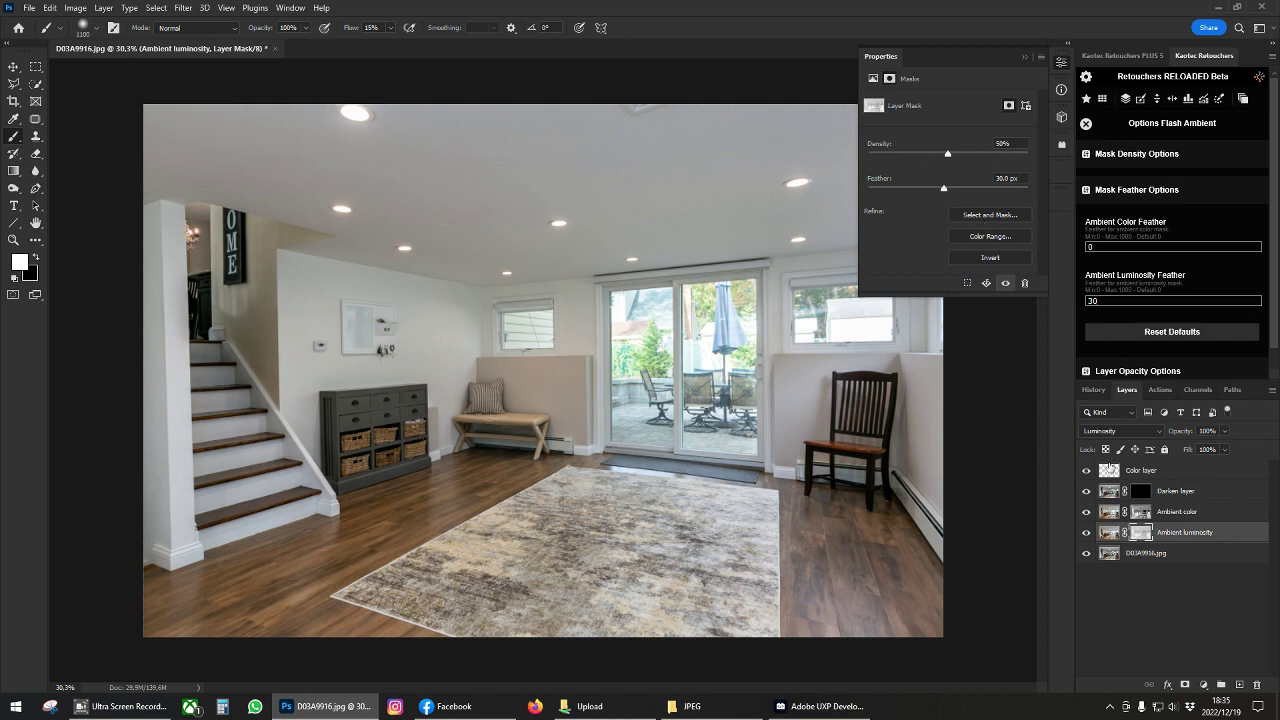
click(1140, 513)
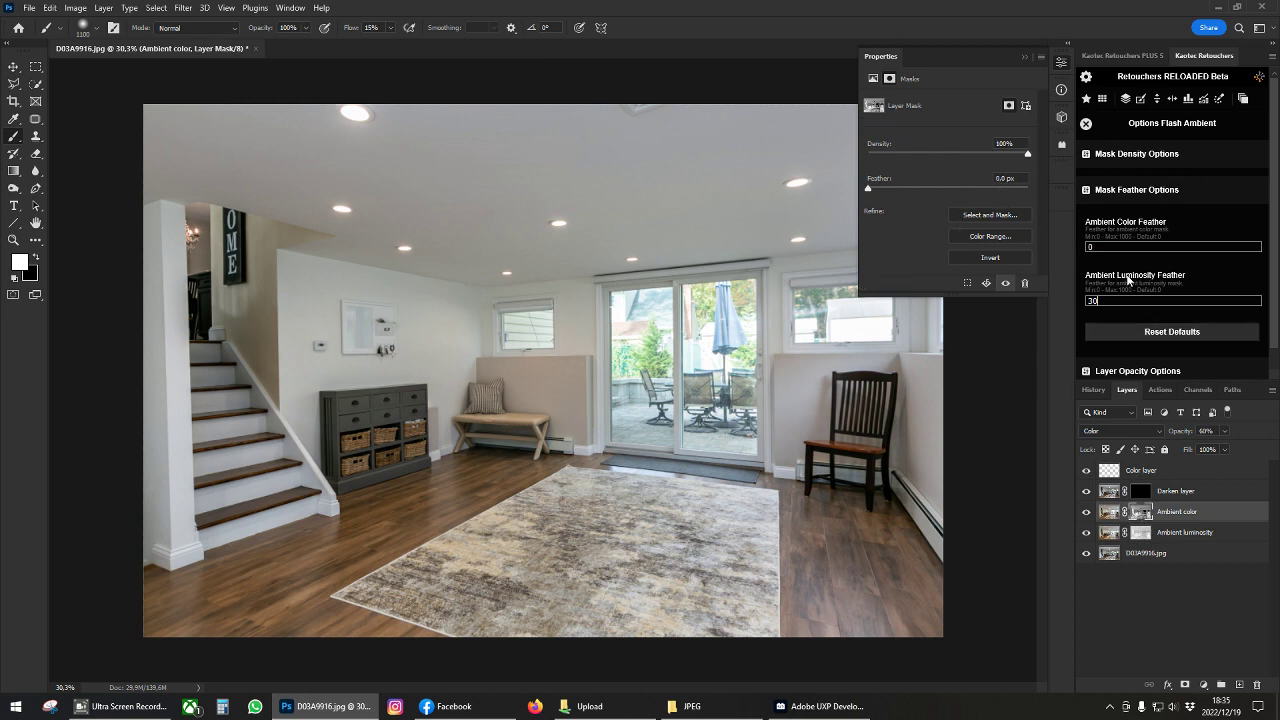
- Set the Ambient Luminosity Mask density to 50 in the Flash Ambient options and check the Ambient color mask's density
click(1137, 193)
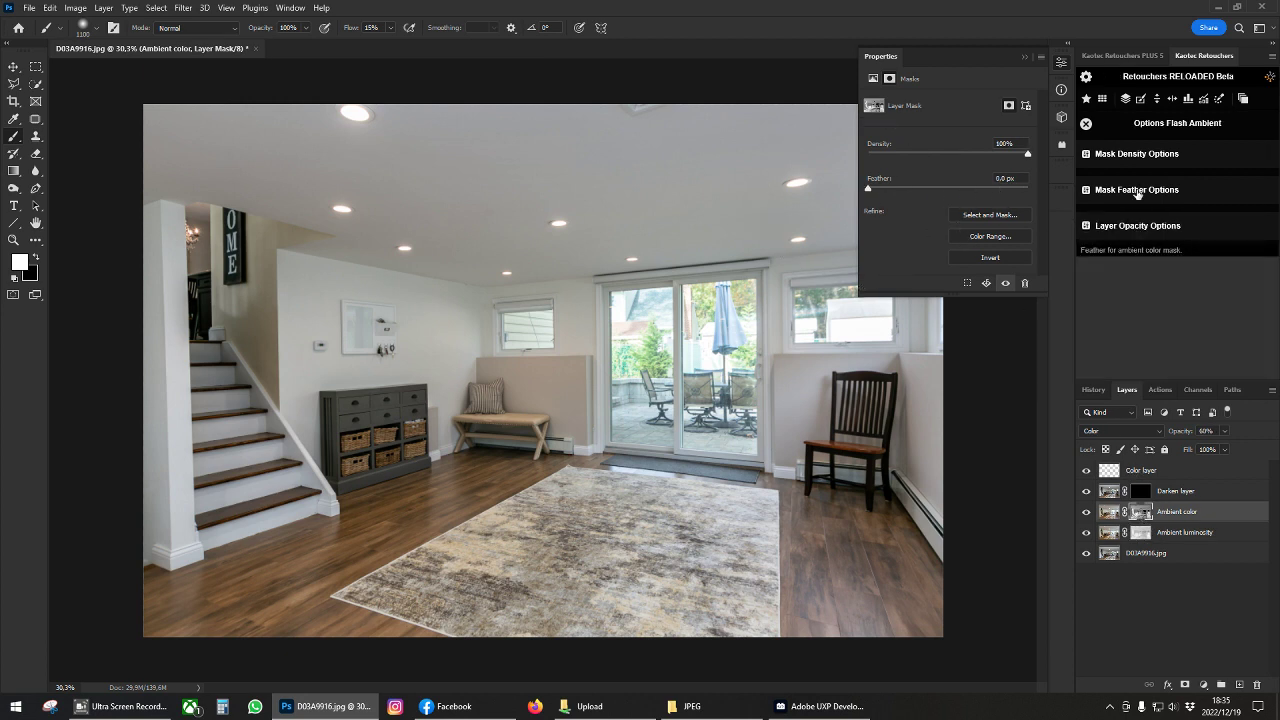
click(1123, 155)
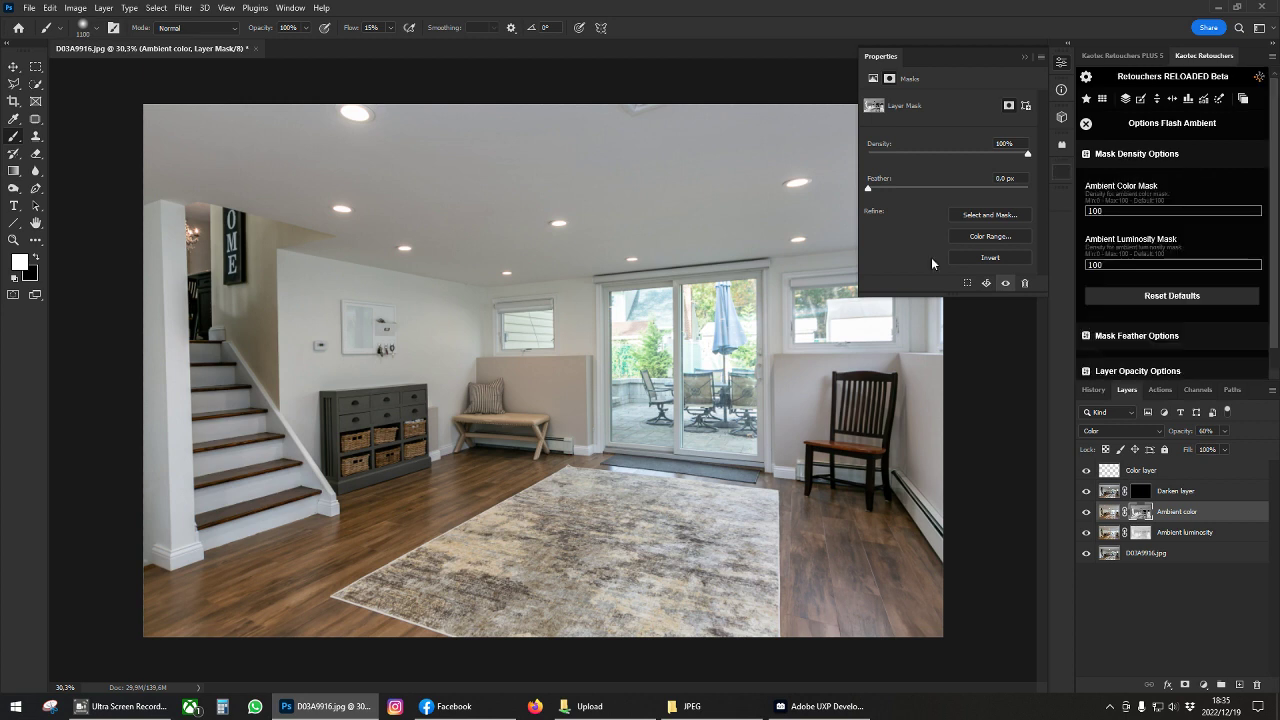
click(1137, 534)
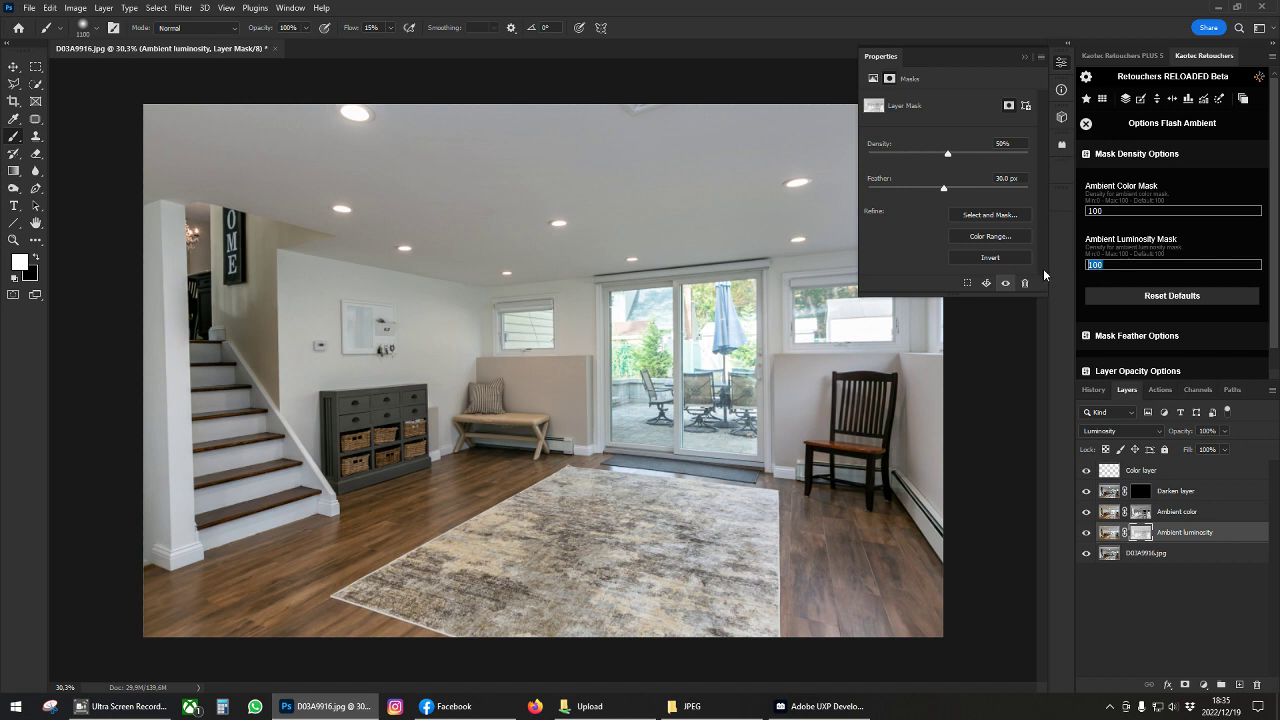
text(50)
click(1142, 512)
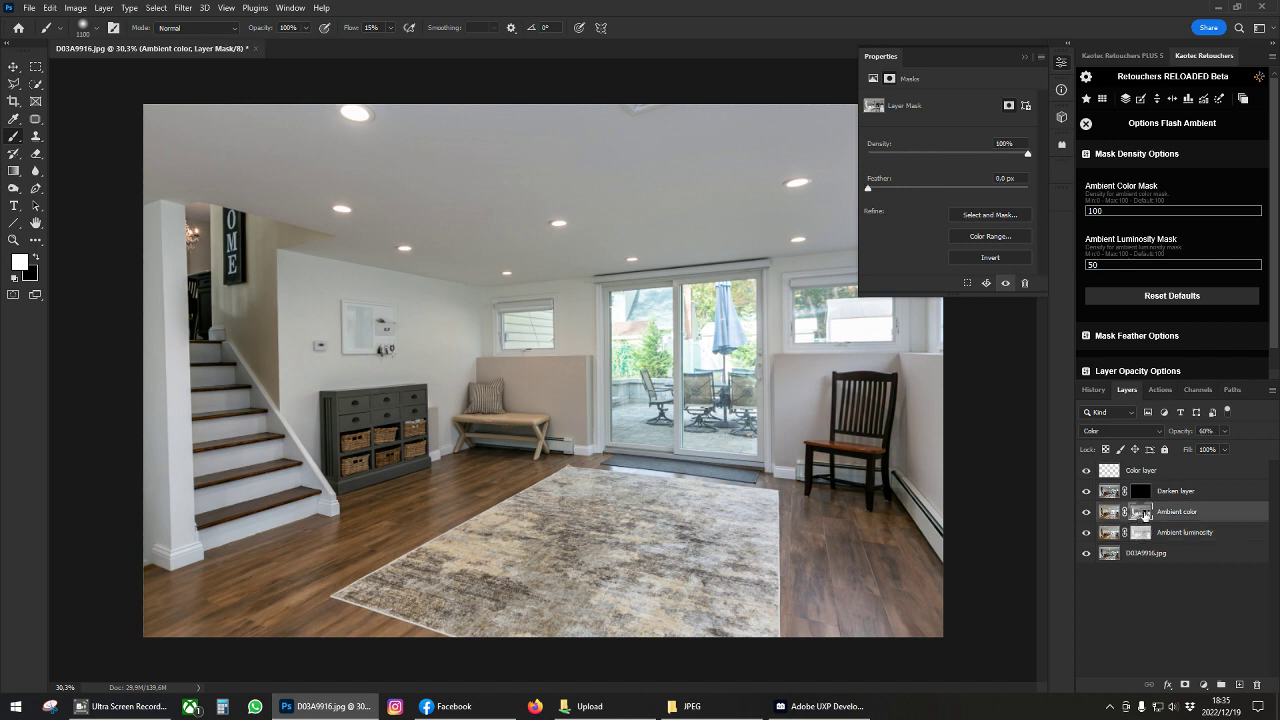
- Review the Flash Ambient density and layer opacity options against the layer settings, and return to the Expo Blend Tools
scroll(1133, 332, down, 1)
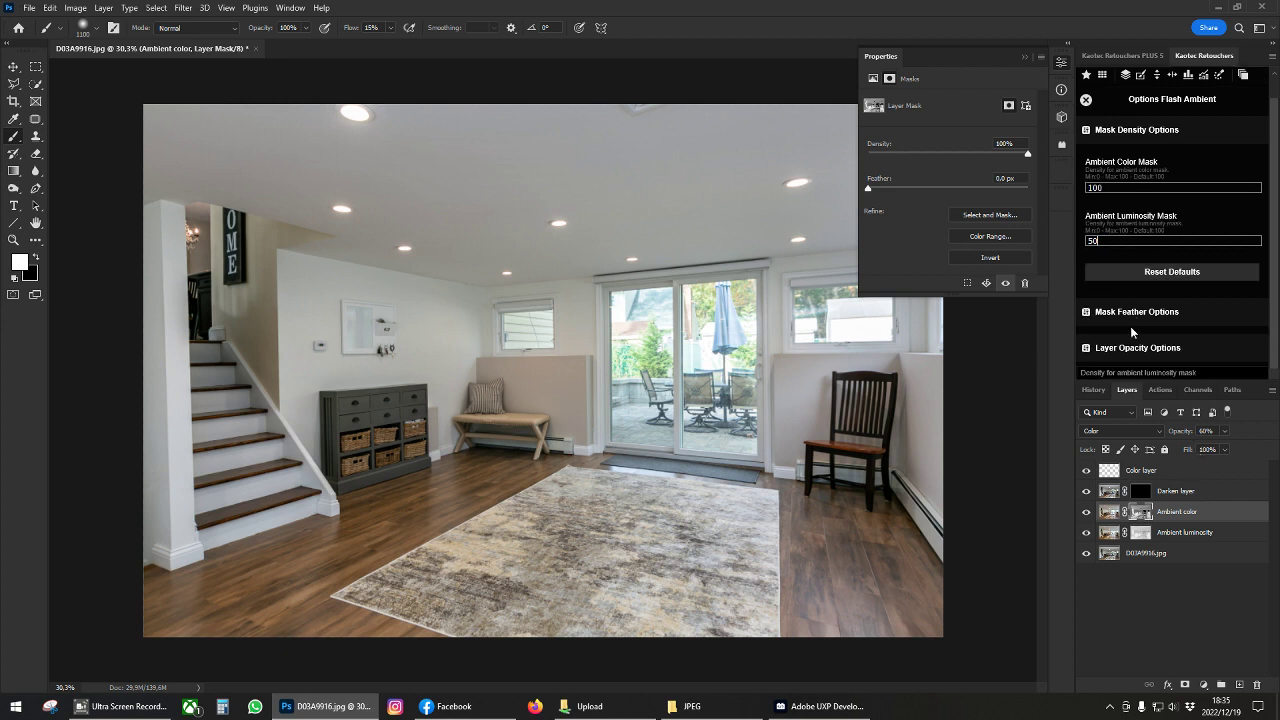
click(1138, 348)
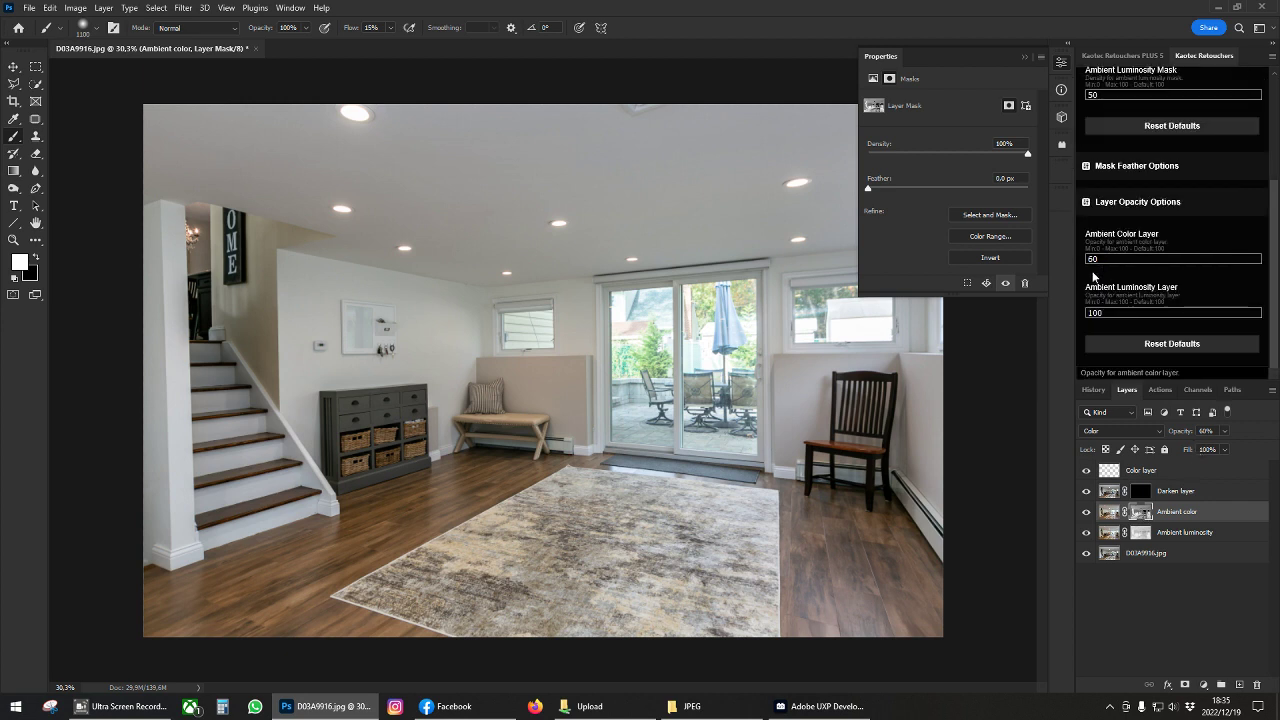
scroll(1137, 257, up, 5)
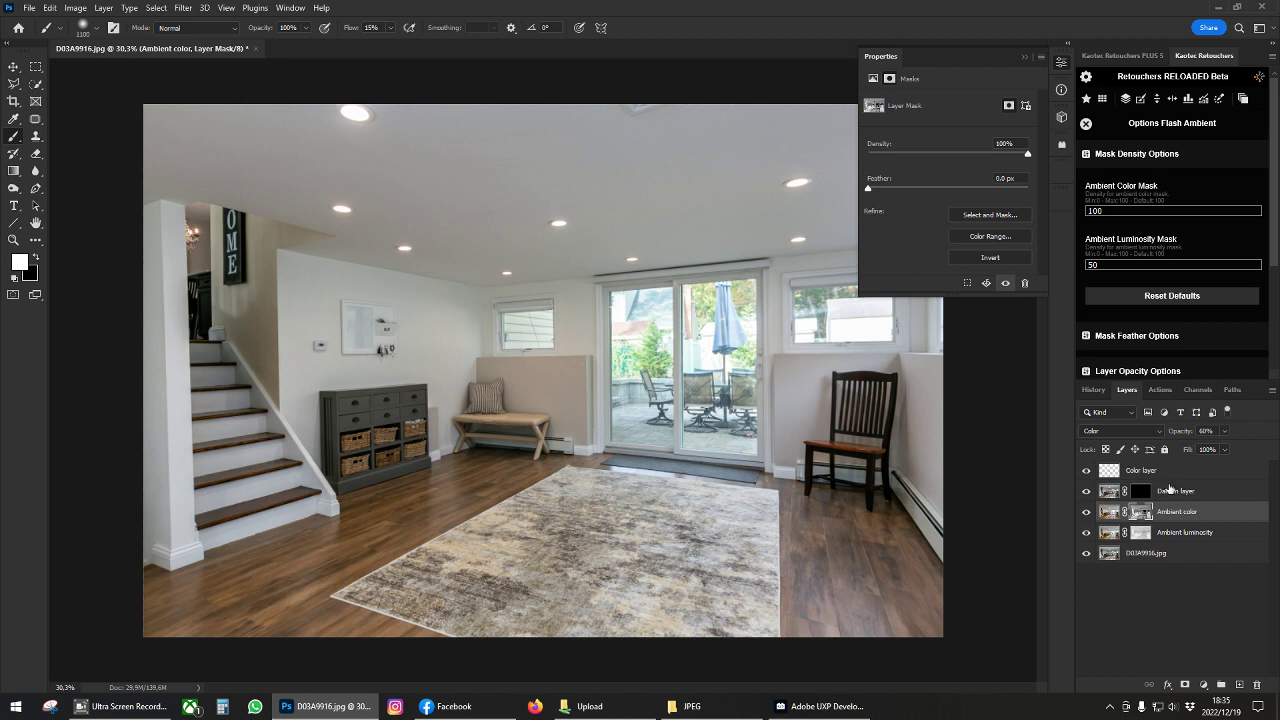
click(1138, 155)
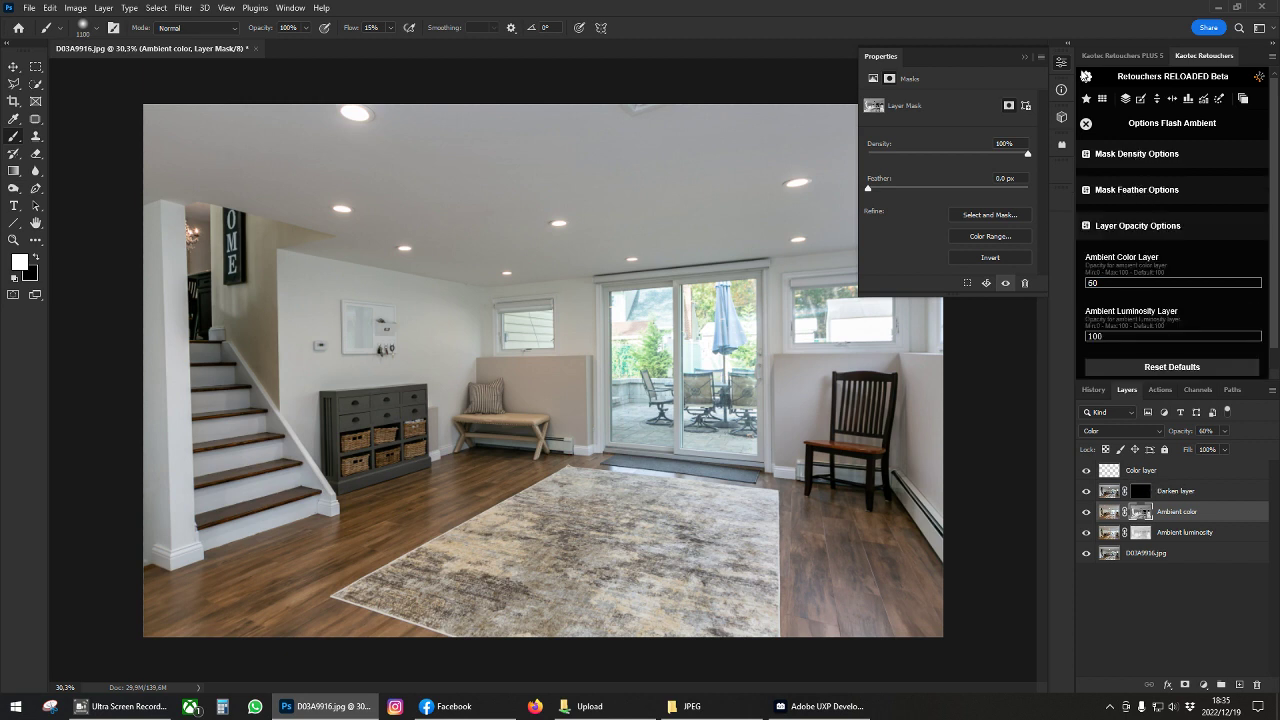
click(1063, 62)
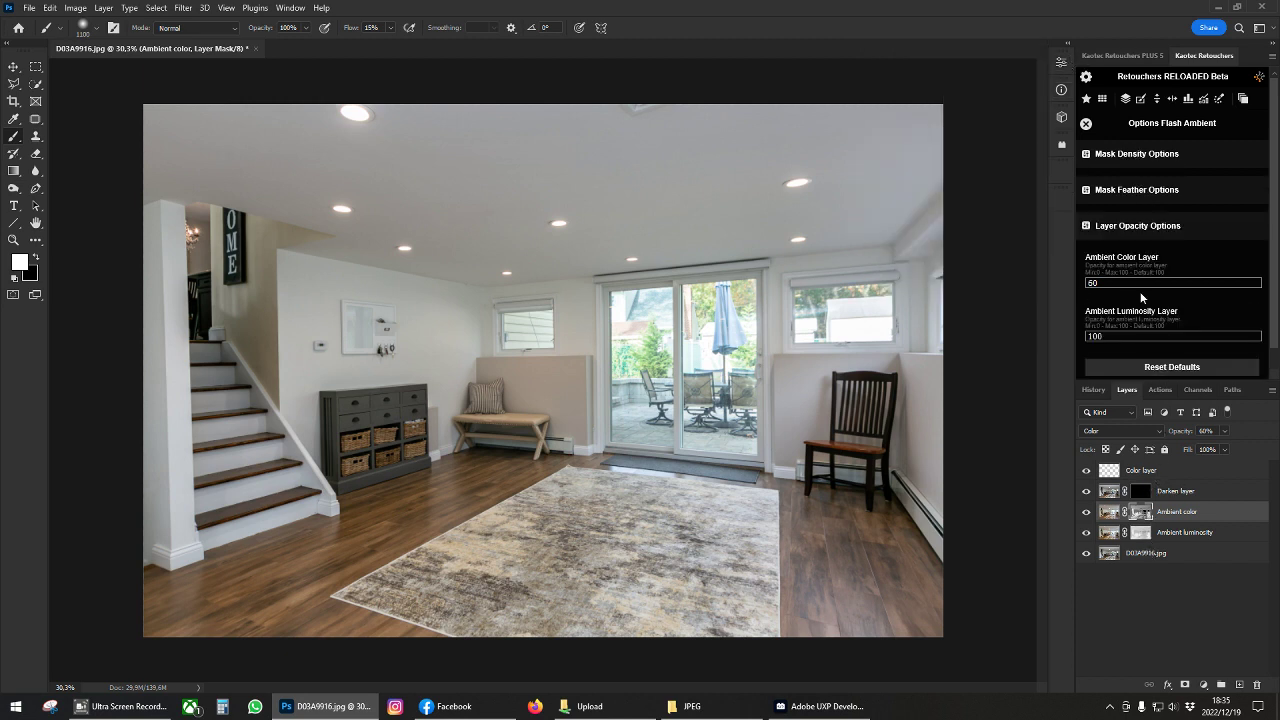
click(1128, 227)
click(1086, 124)
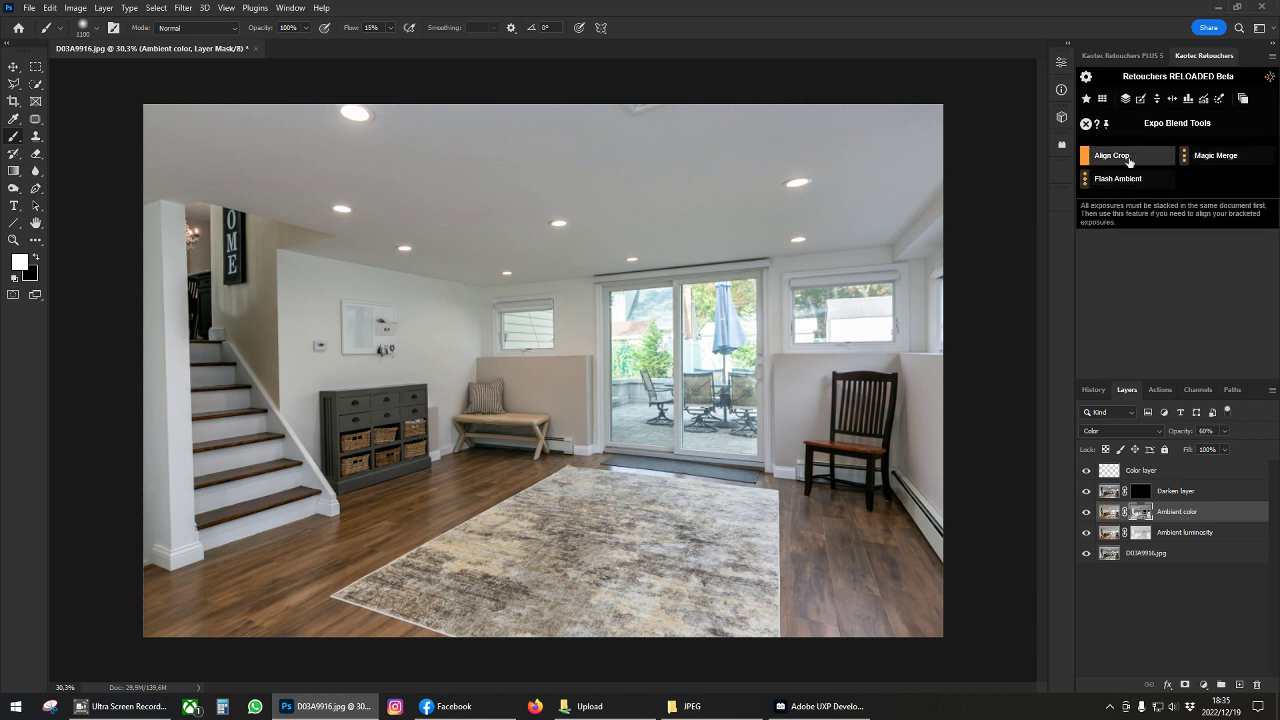
click(1086, 179)
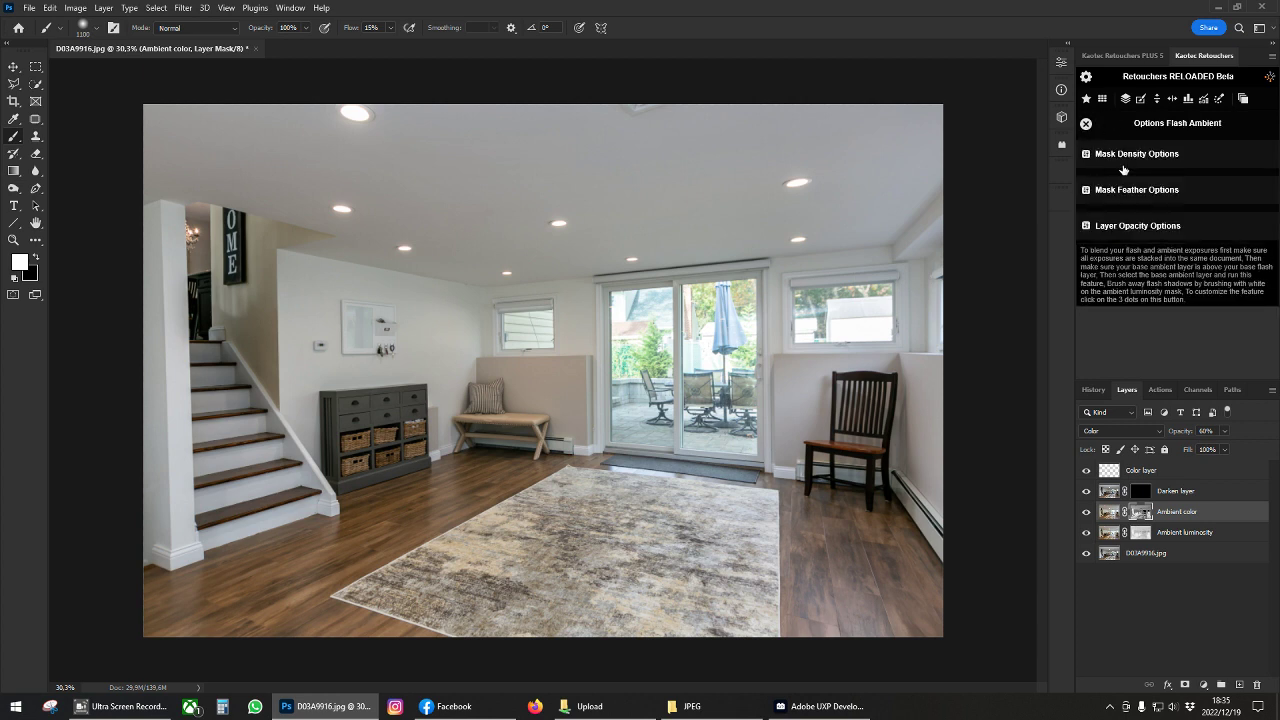
click(1086, 124)
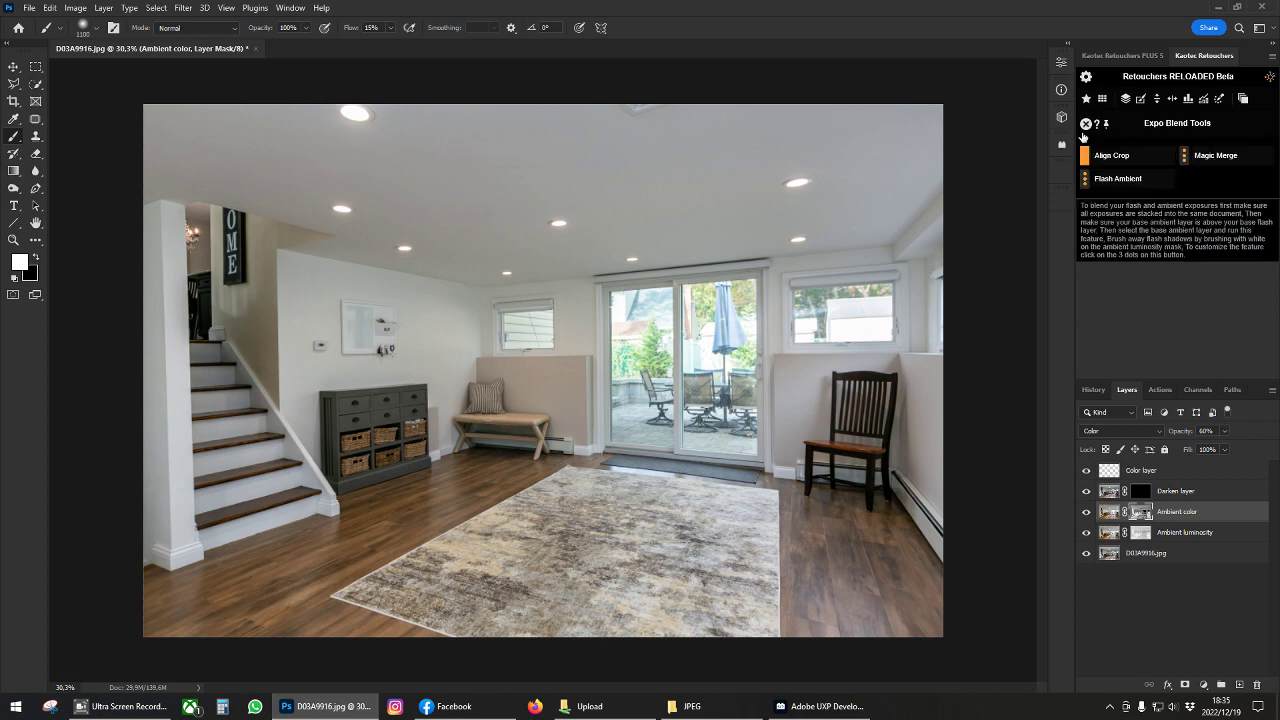
- Revert the document to its Stack Layers history state
click(1120, 472)
click(1093, 389)
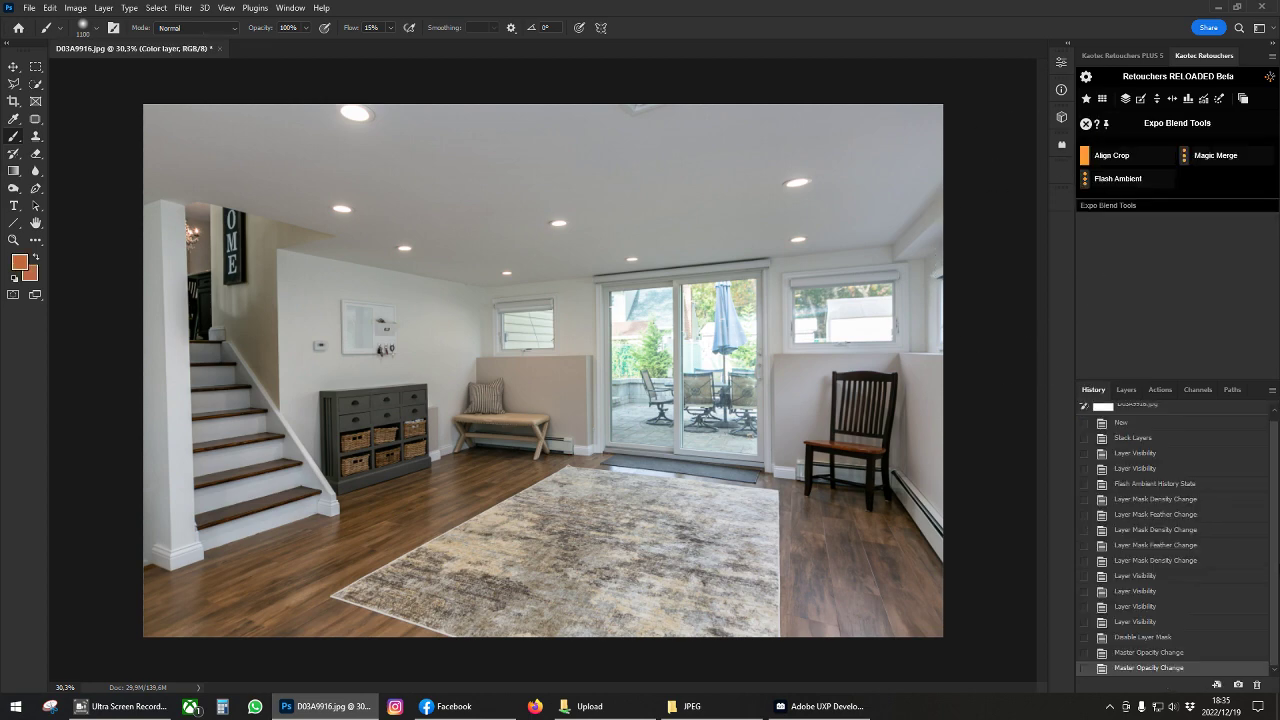
click(1150, 440)
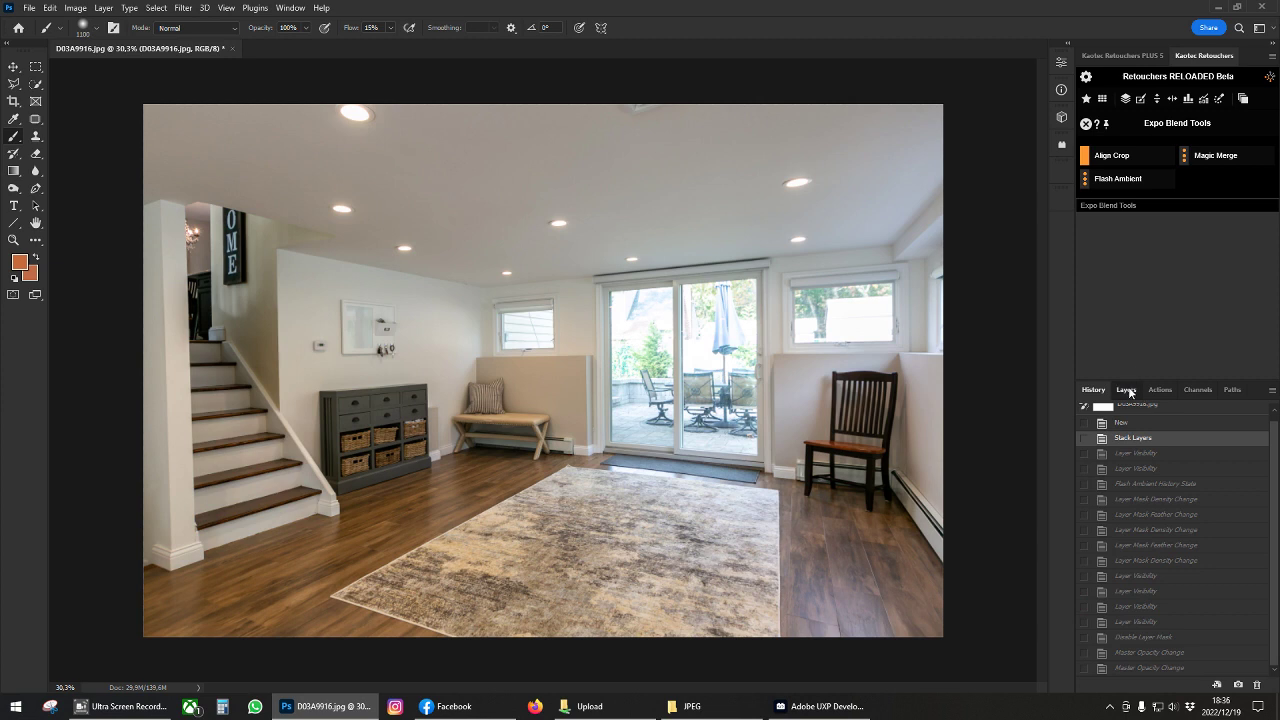
- Run Flash Ambient on the upper exposure layer D03A9914.jpg
click(1124, 390)
click(1133, 474)
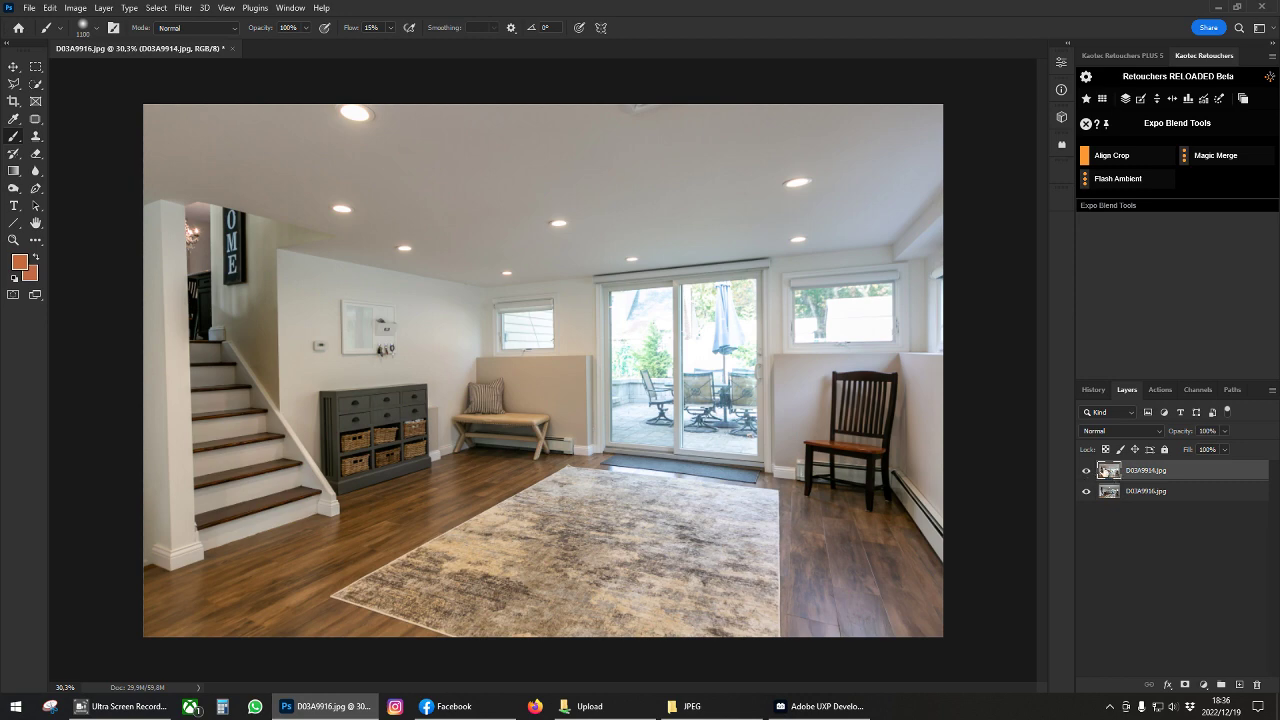
mouse_move(1118, 179)
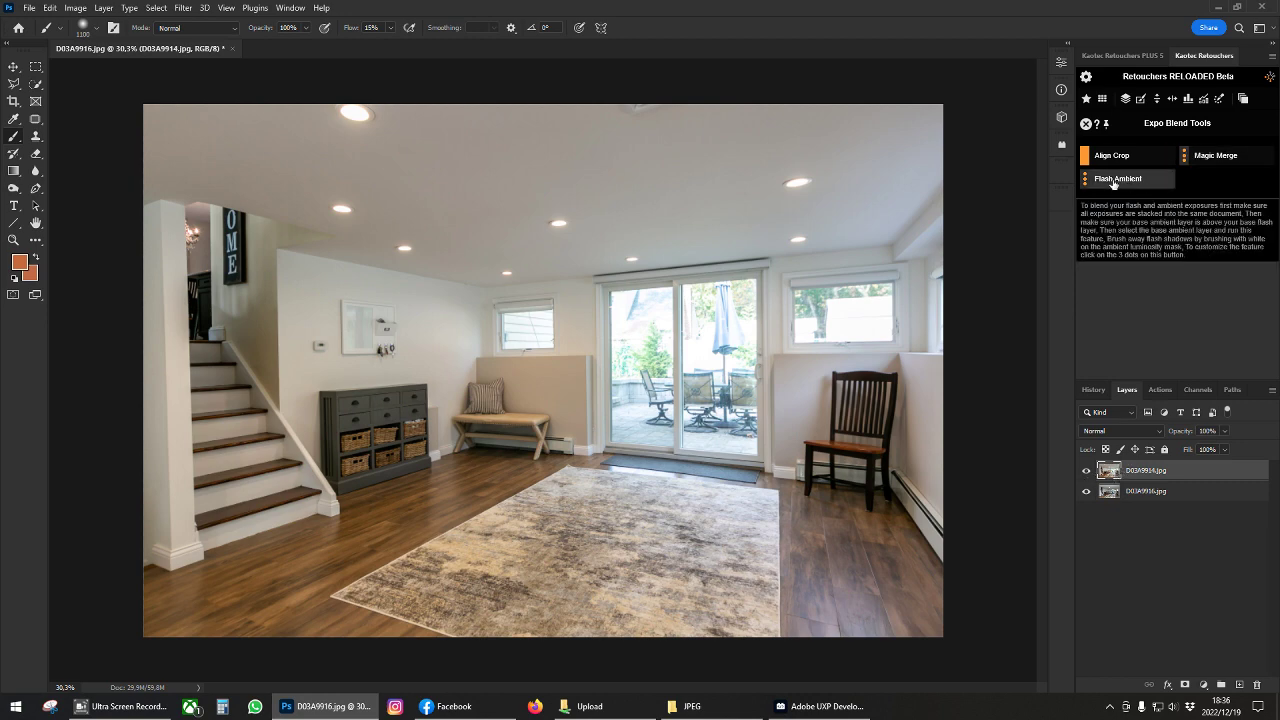
click(1118, 181)
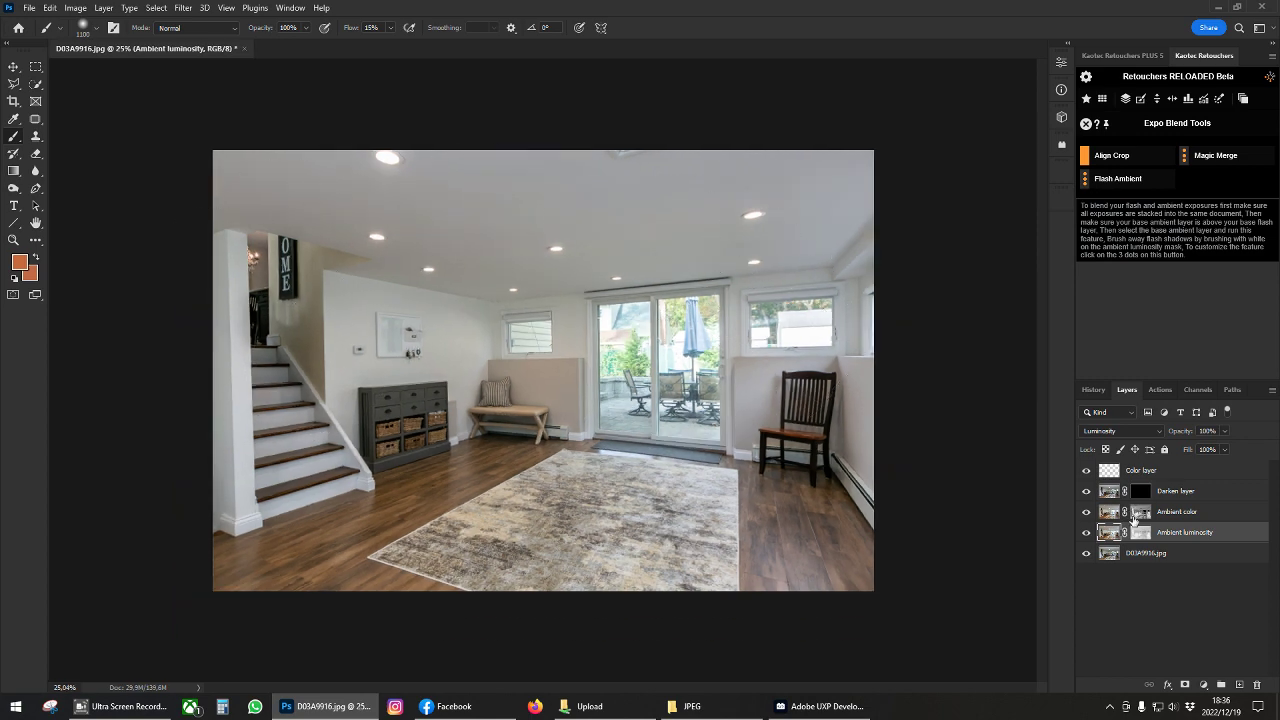
- Check the density and feather of the Ambient luminosity and Ambient color masks and the Ambient color layer's opacity
double_click(1140, 532)
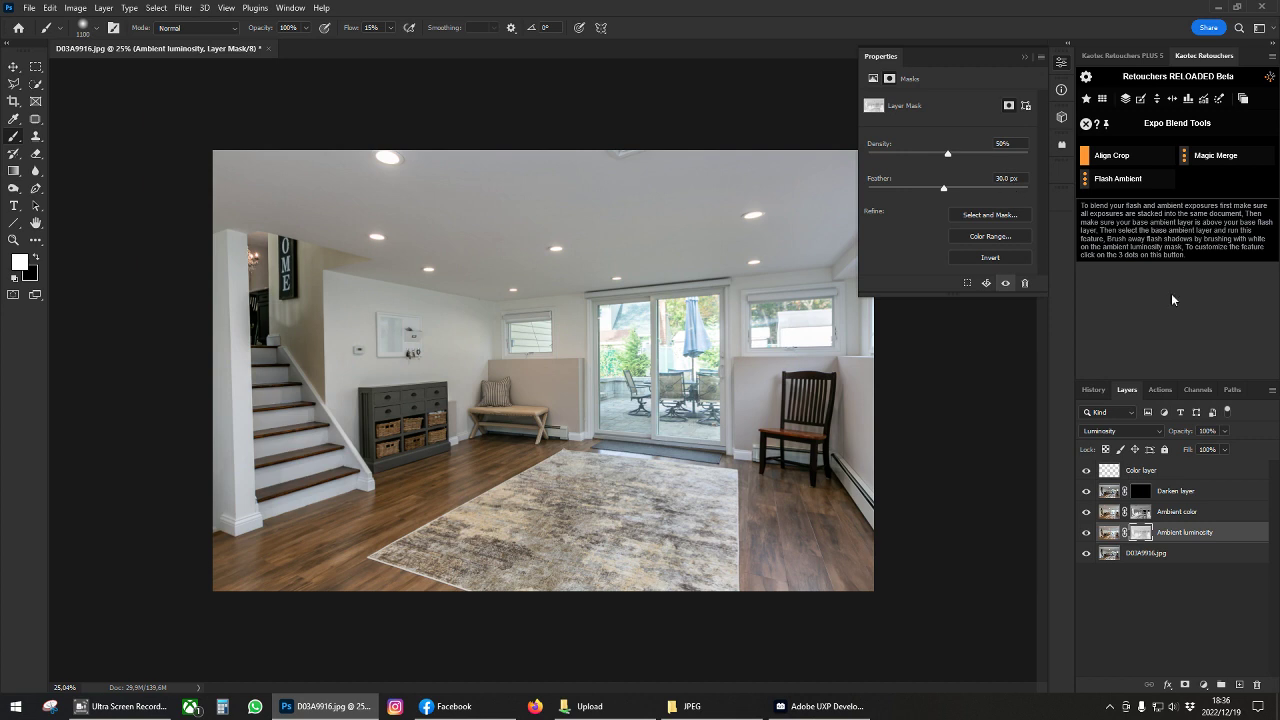
click(1141, 512)
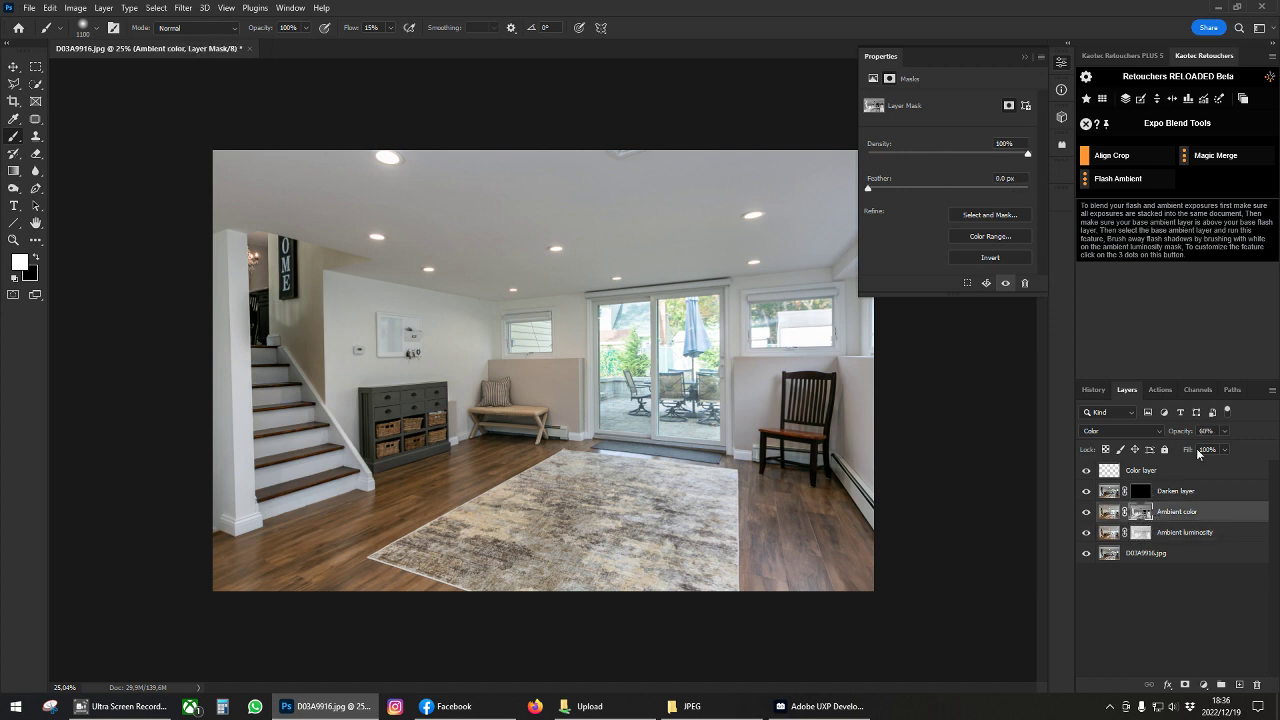
click(1062, 64)
- Reduce the brush to 300 px and paint white on the Darken layer's mask over the window above the chair
click(1141, 491)
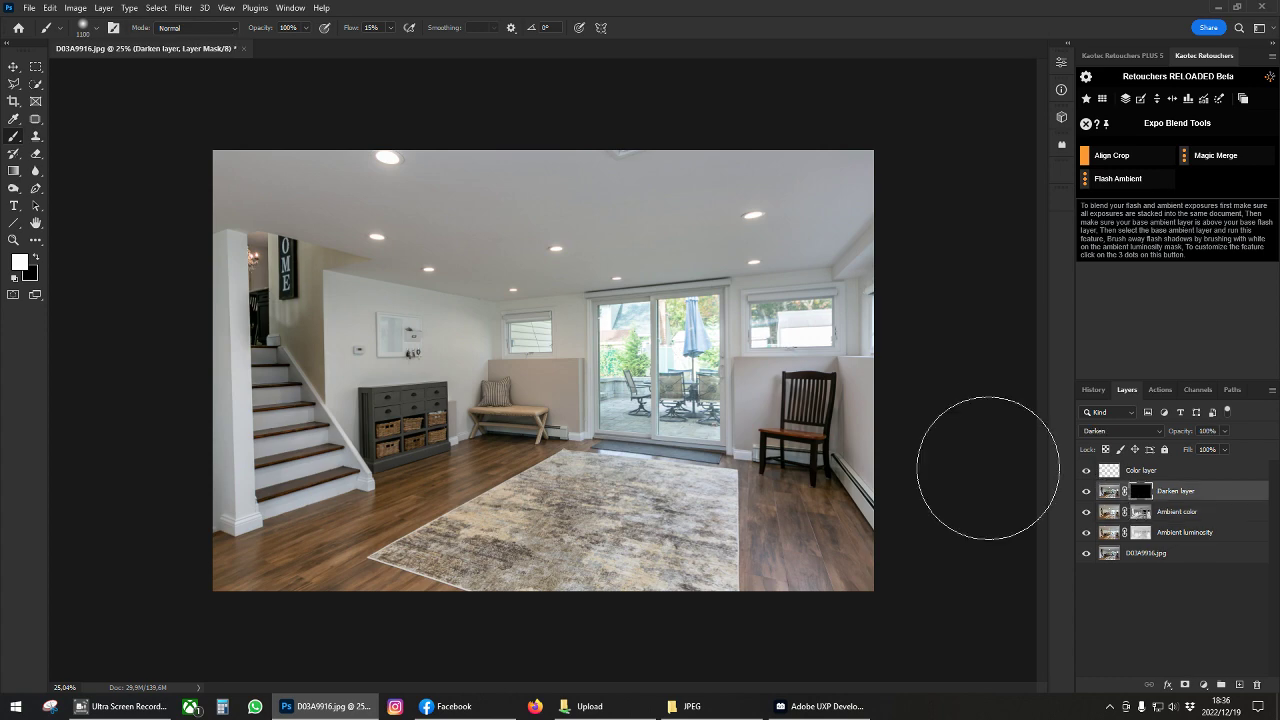
scroll(988, 468, up, 1)
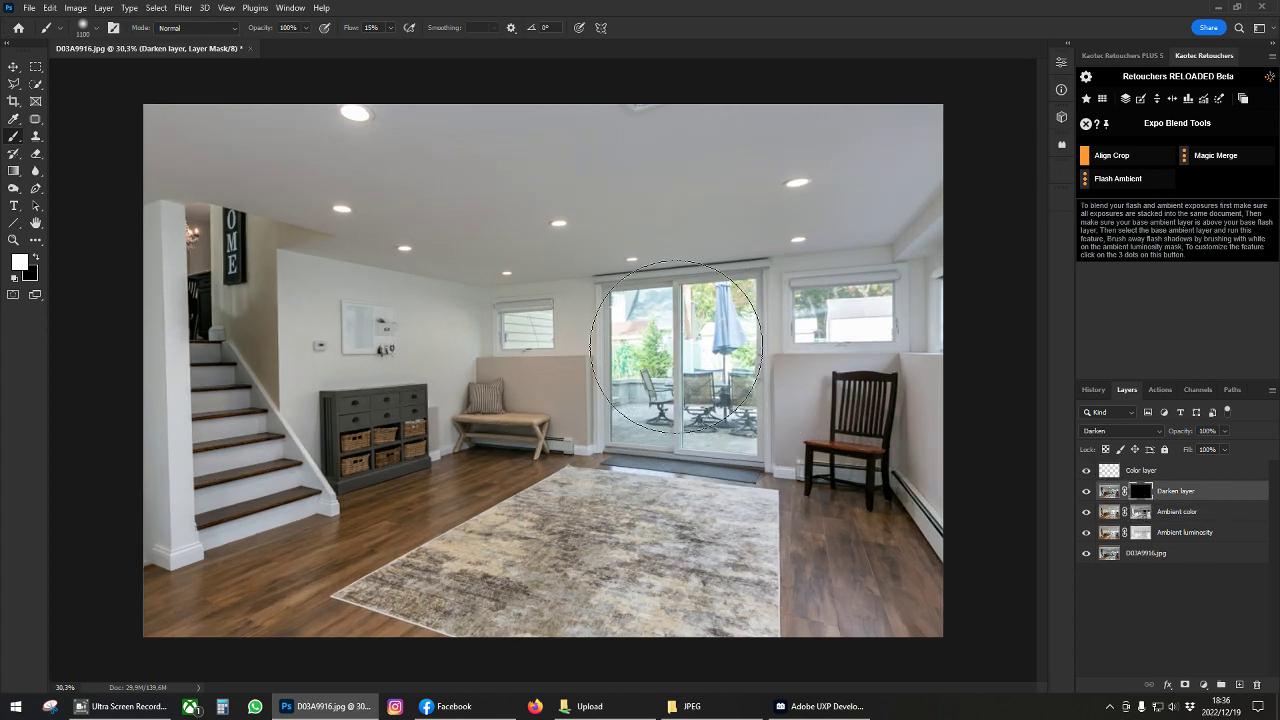
key(bracketleft)
key(bracketleft)
key(bracketleft)
key(bracketleft)
key(bracketleft)
key(bracketleft)
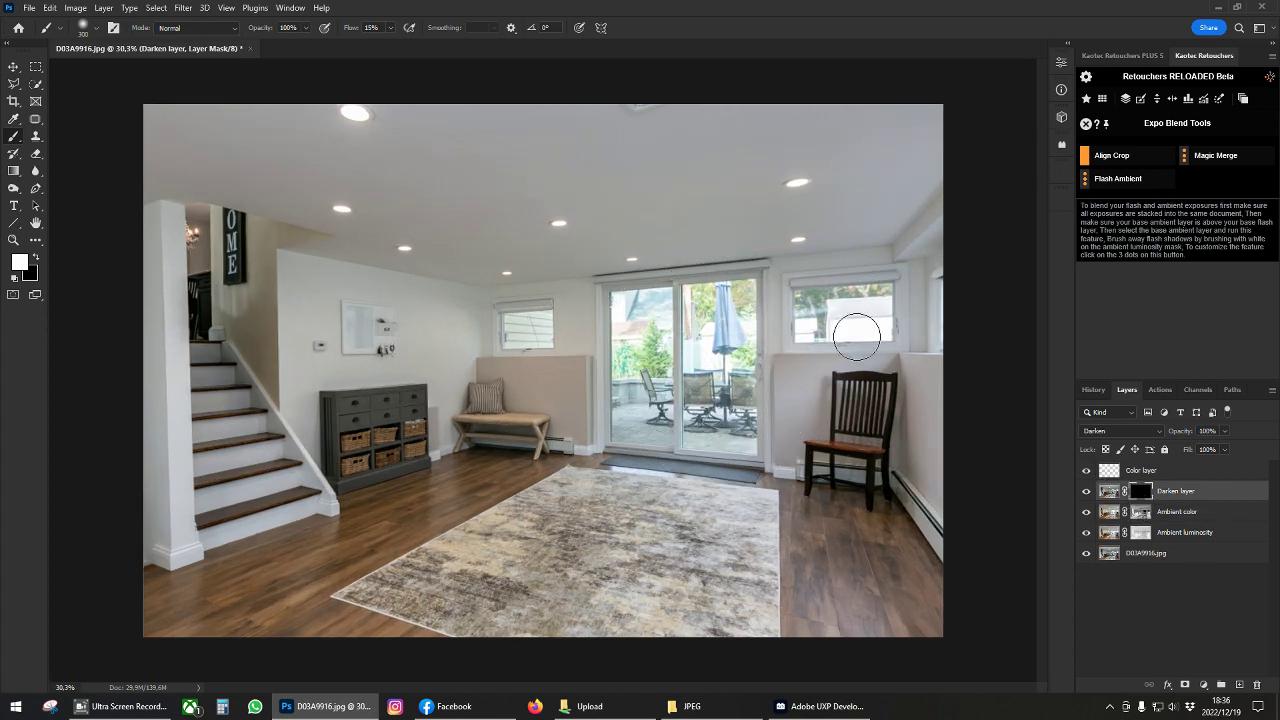
key(bracketleft)
click(818, 305)
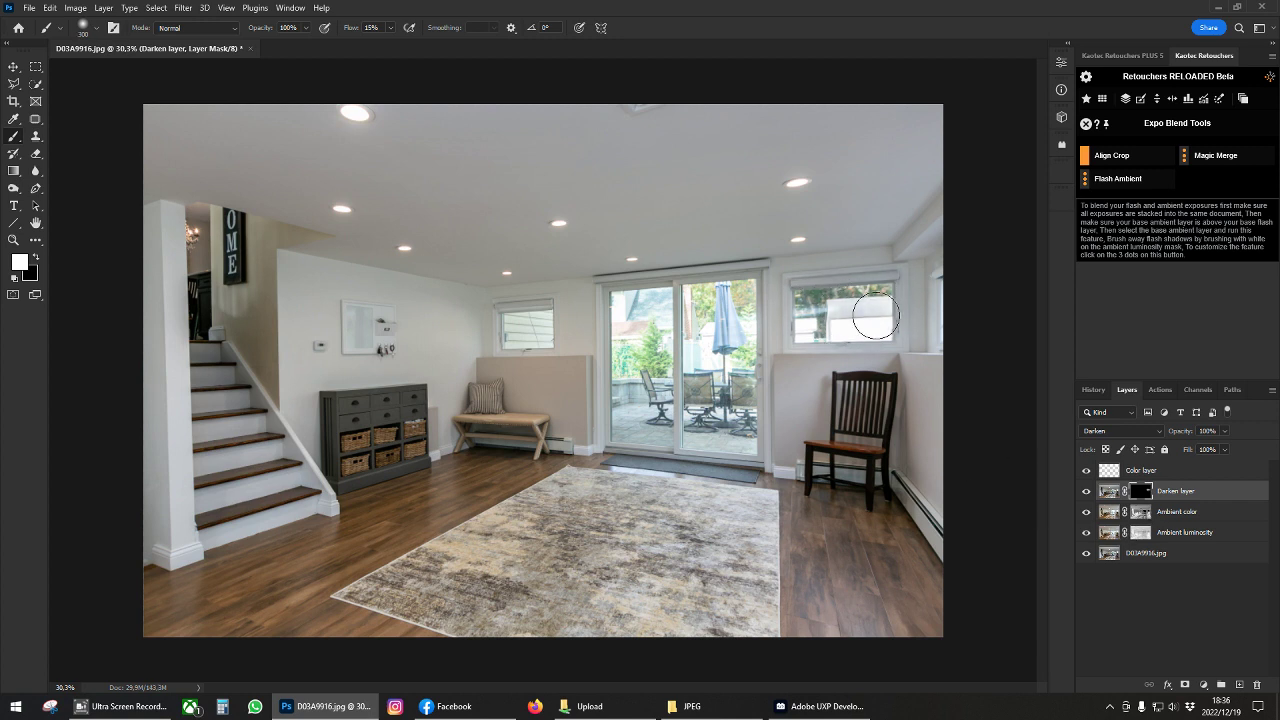
key(bracketleft)
- Paint white on the Darken layer's mask over the sliding glass door, and reduce the brush to 200 px
double_click(1141, 532)
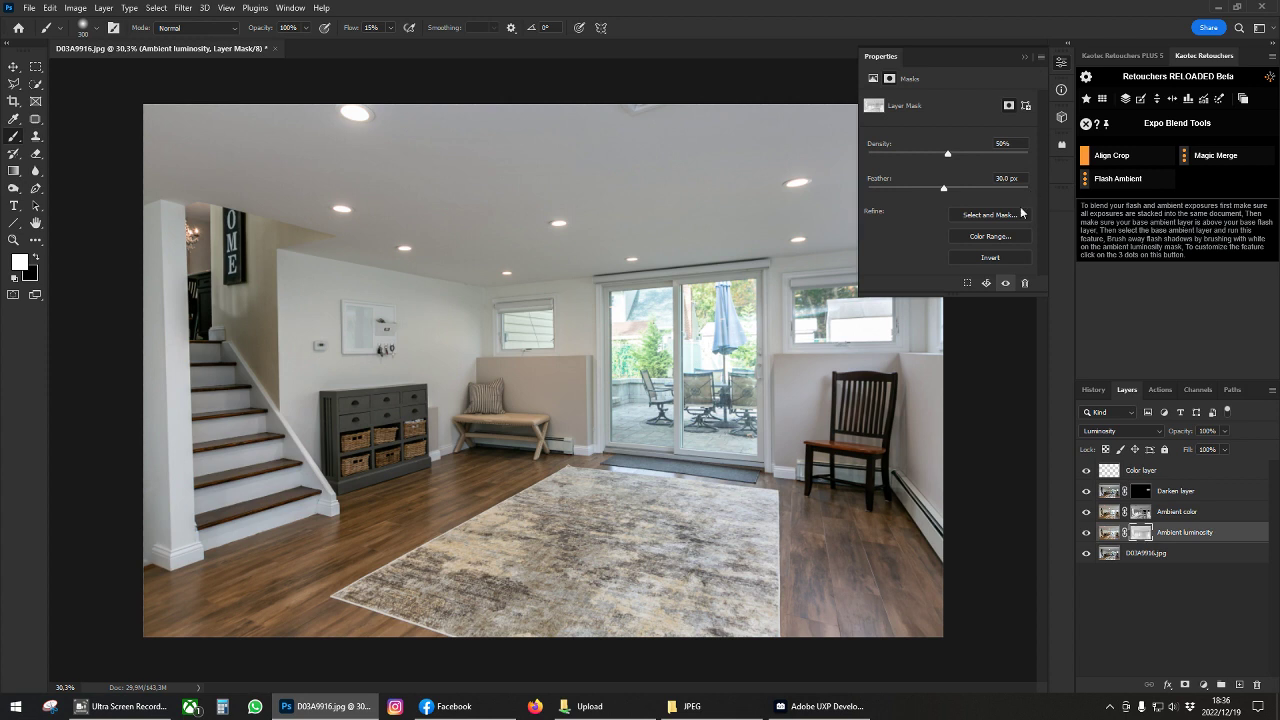
click(1062, 63)
click(1138, 492)
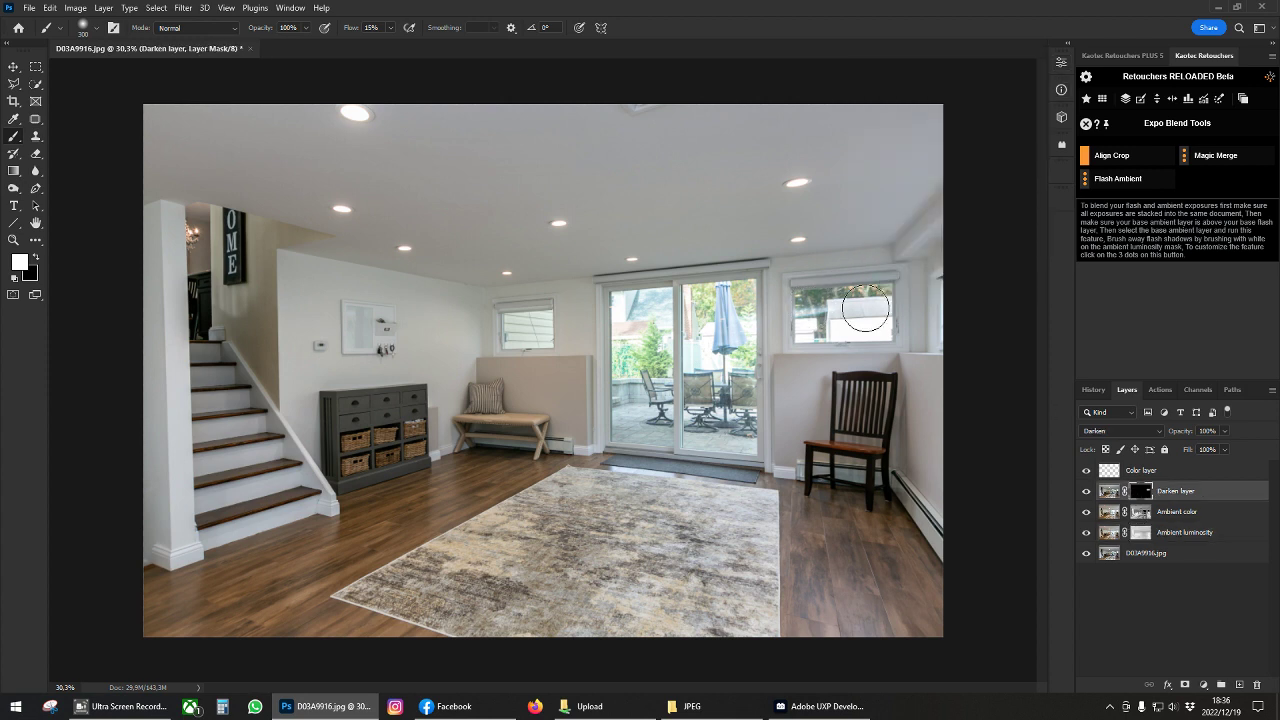
mouse_move(725, 317)
mouse_down()
mouse_move(711, 350)
mouse_move(713, 361)
mouse_move(725, 350)
mouse_move(734, 315)
mouse_move(719, 444)
mouse_move(657, 427)
mouse_move(637, 332)
mouse_up()
key(bracketleft)
key(bracketleft)
key(bracketleft)
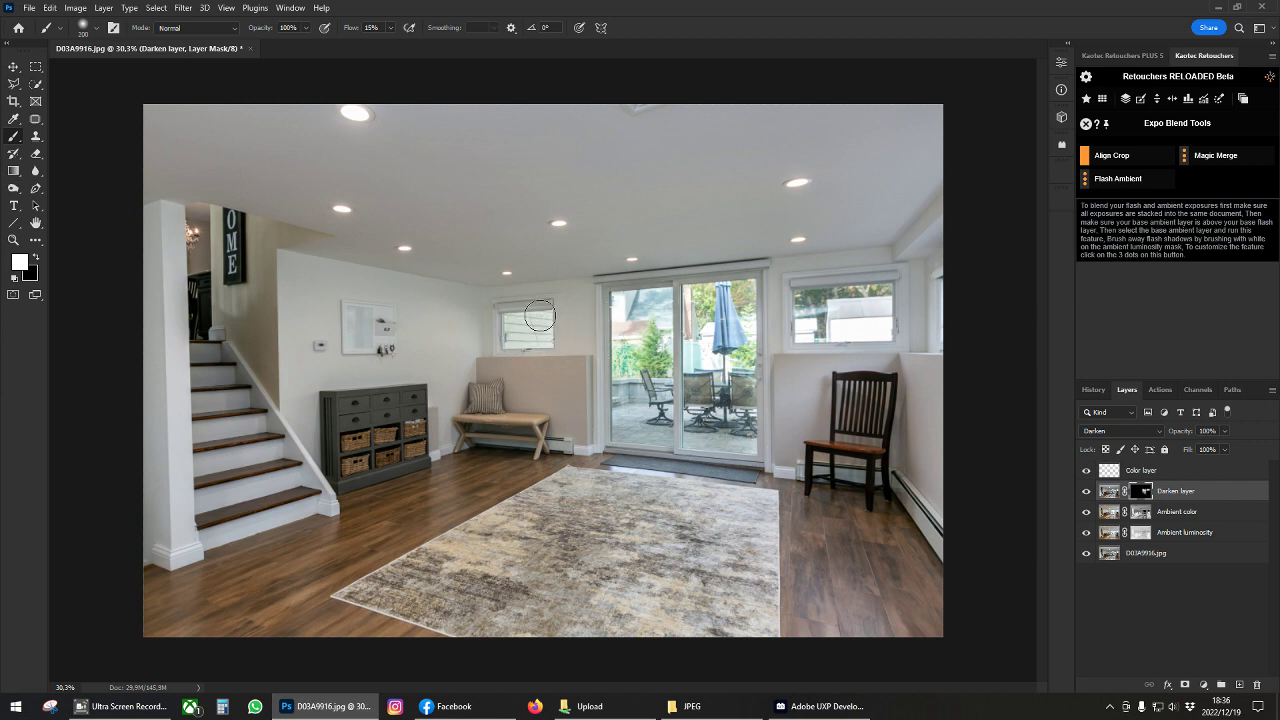
- Enlarge the brush to 500 px and paint more white on the Darken layer's mask across the glass door and adjacent window
key(bracketright)
key(bracketright)
key(bracketright)
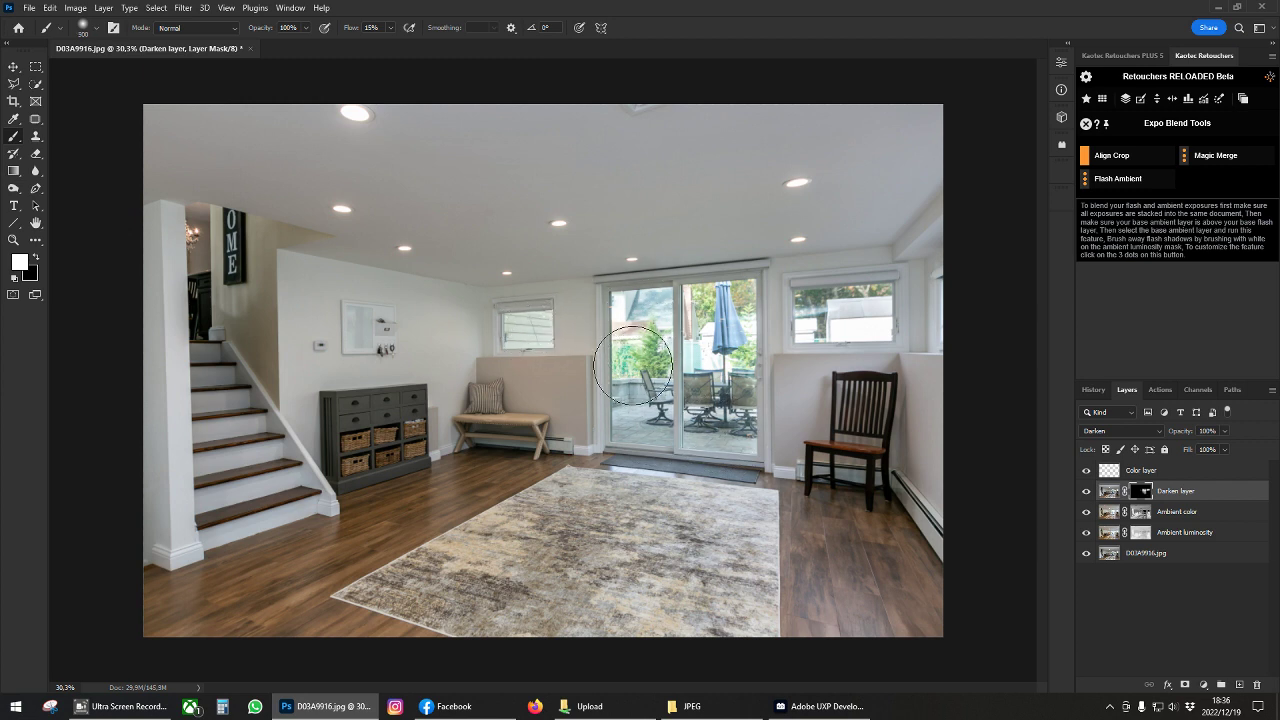
mouse_move(615, 330)
mouse_down()
mouse_move(645, 418)
mouse_move(718, 432)
mouse_move(808, 372)
mouse_move(814, 319)
mouse_up()
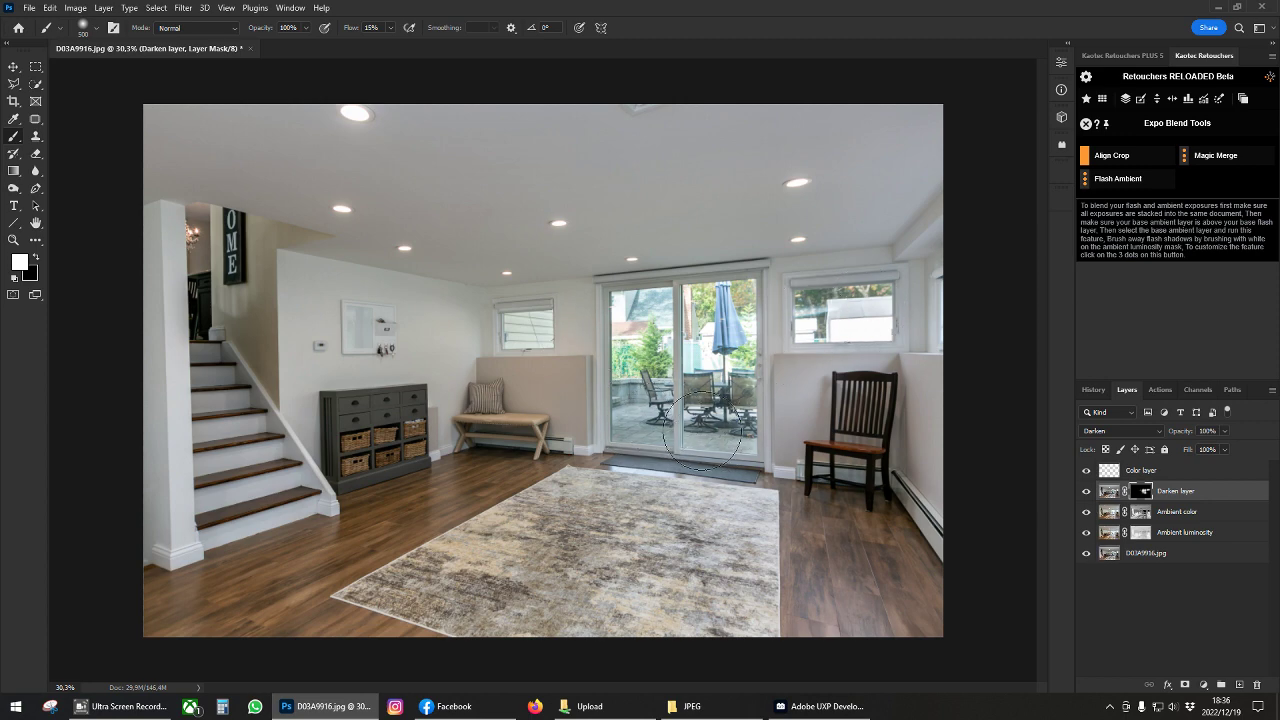
scroll(729, 430, down, 1)
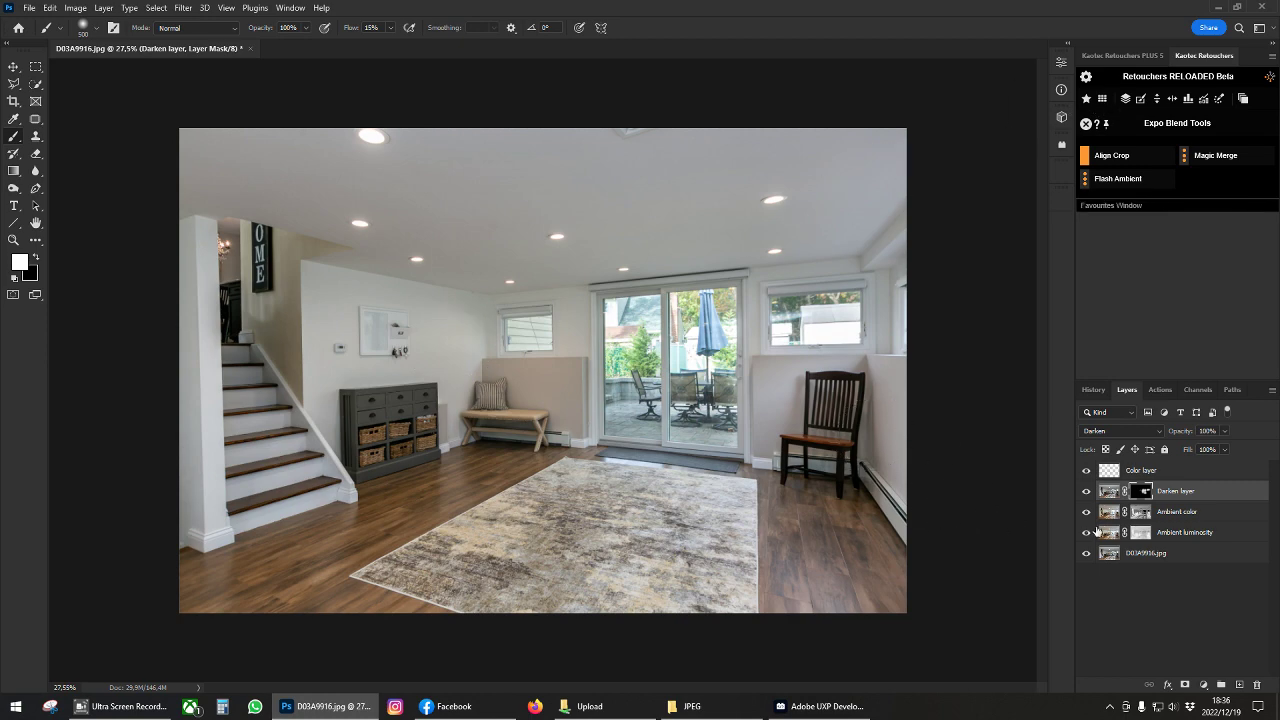
scroll(436, 411, up, 2)
scroll(436, 411, down, 3)
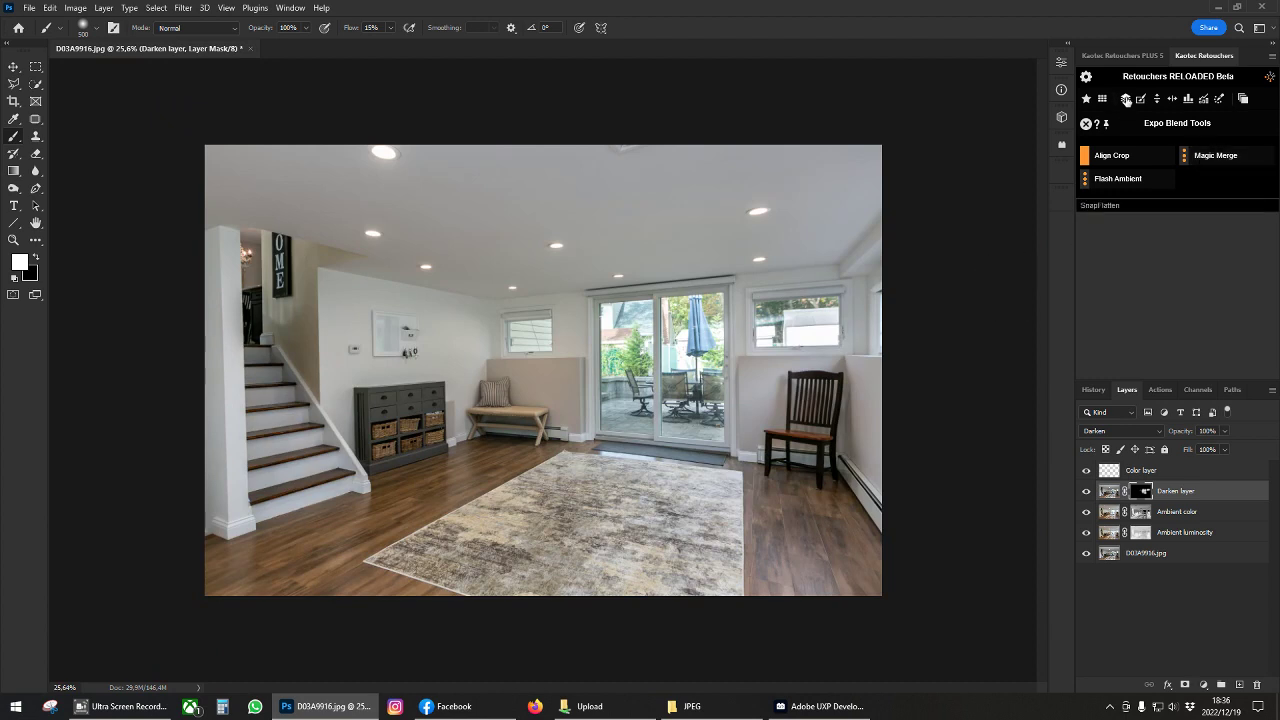
- Flatten the blended layers with Snap Flatten, and restore Snapshot 1 from the history to check the unflattened layers
click(1126, 99)
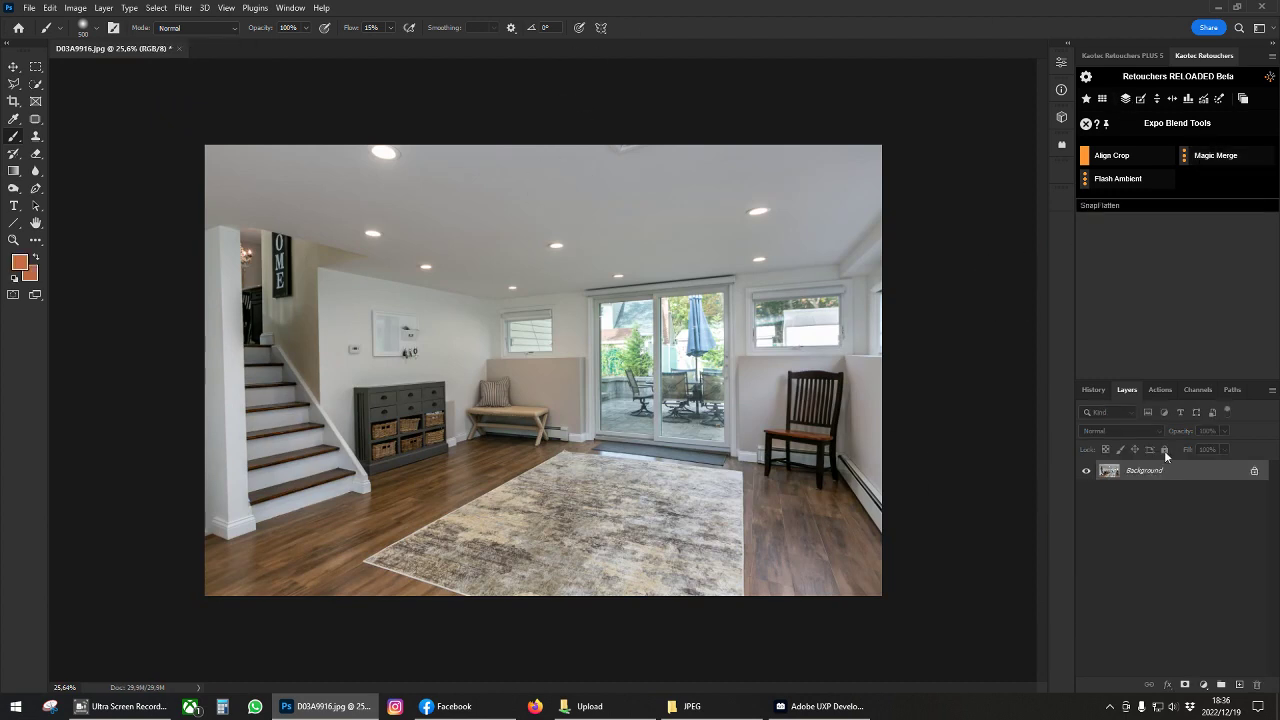
click(1095, 391)
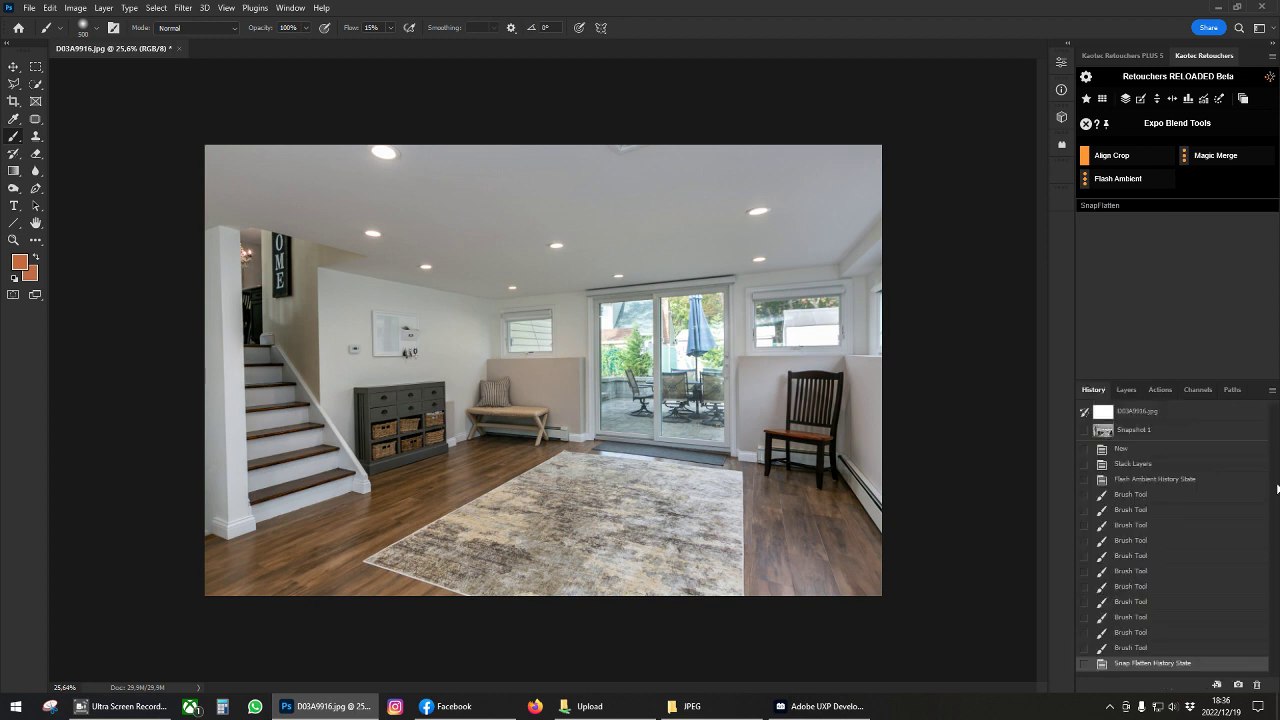
click(1127, 433)
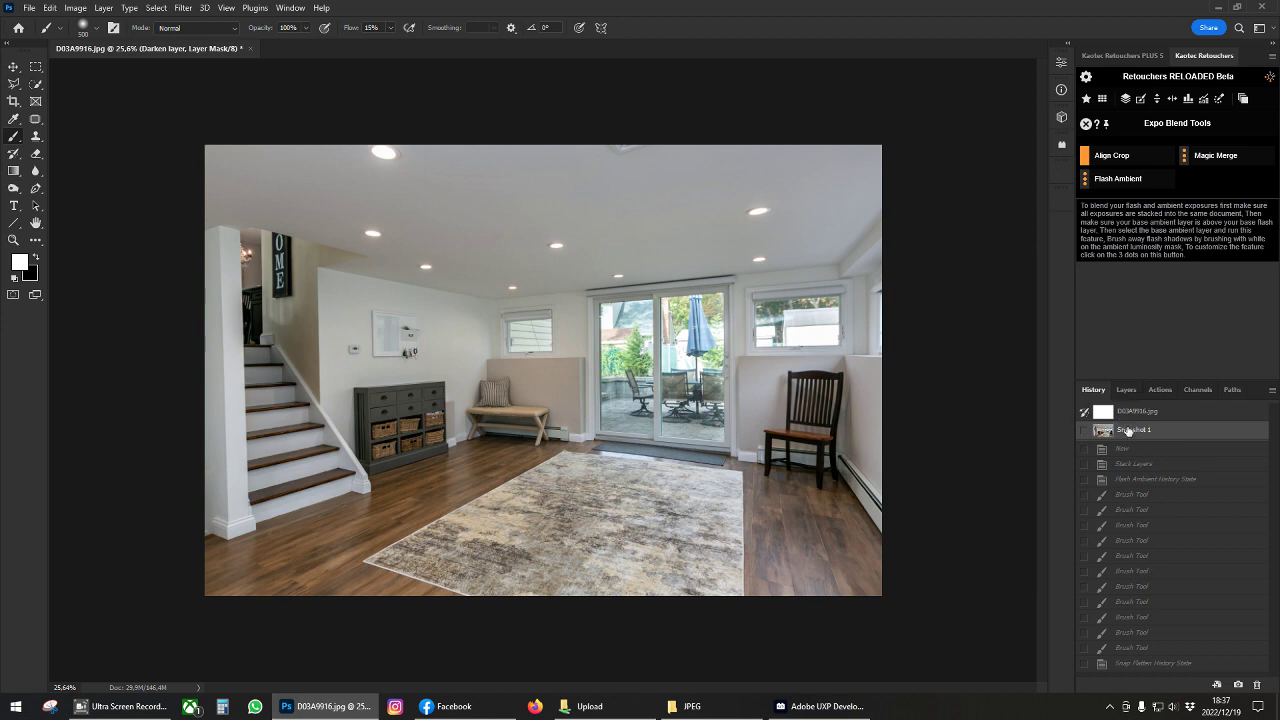
click(1126, 389)
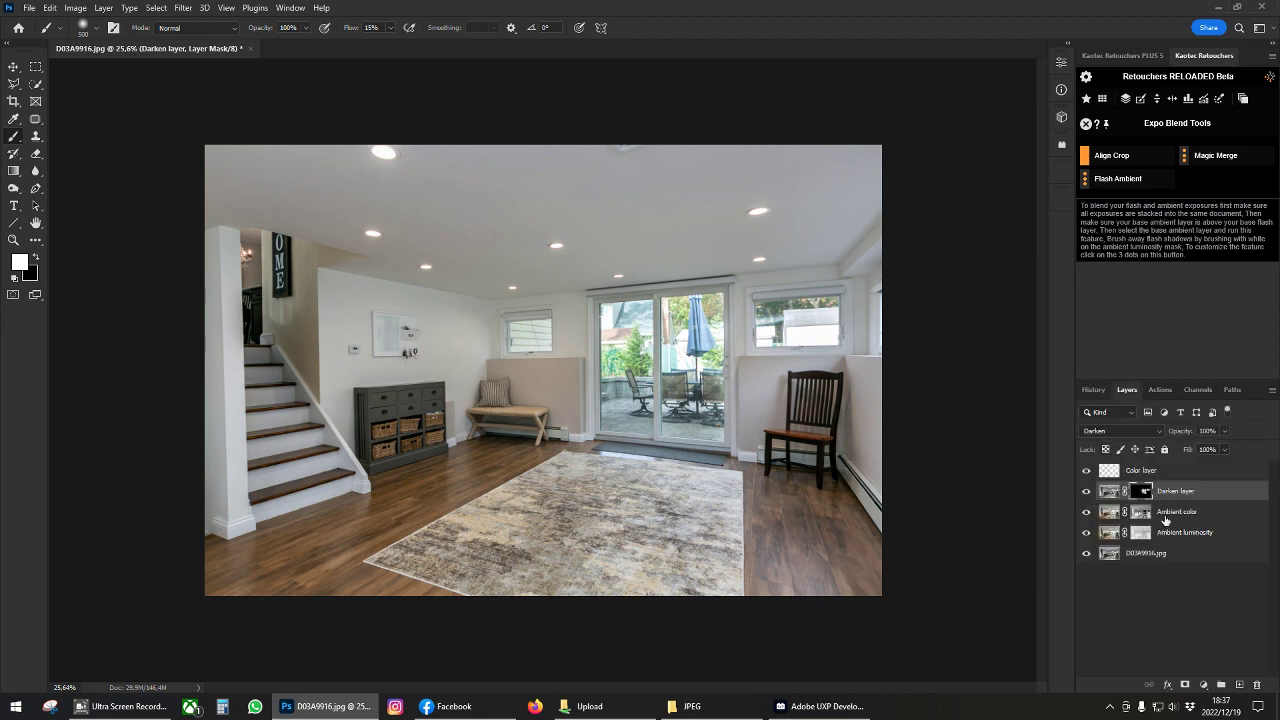
click(1092, 394)
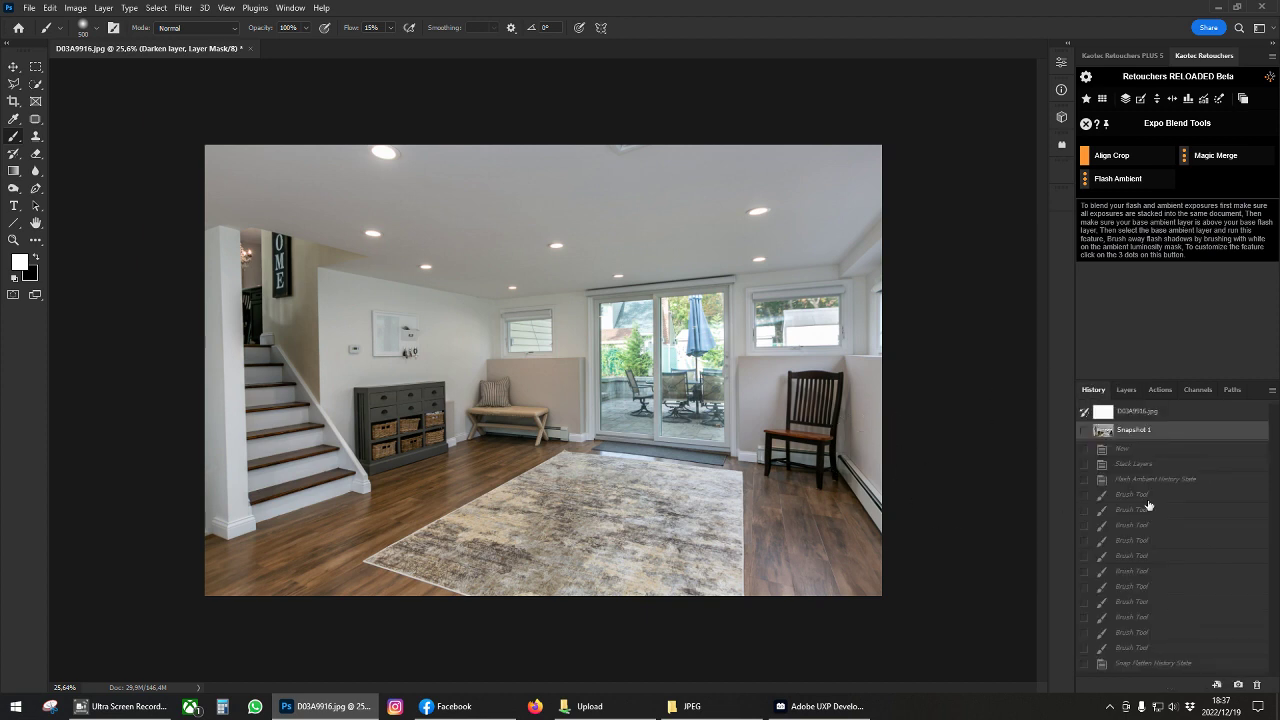
- Rename the history snapshot as "flash ambient"
double_click(1134, 431)
text(Flash ambient)
key(Return)
key(ctrl+minus)
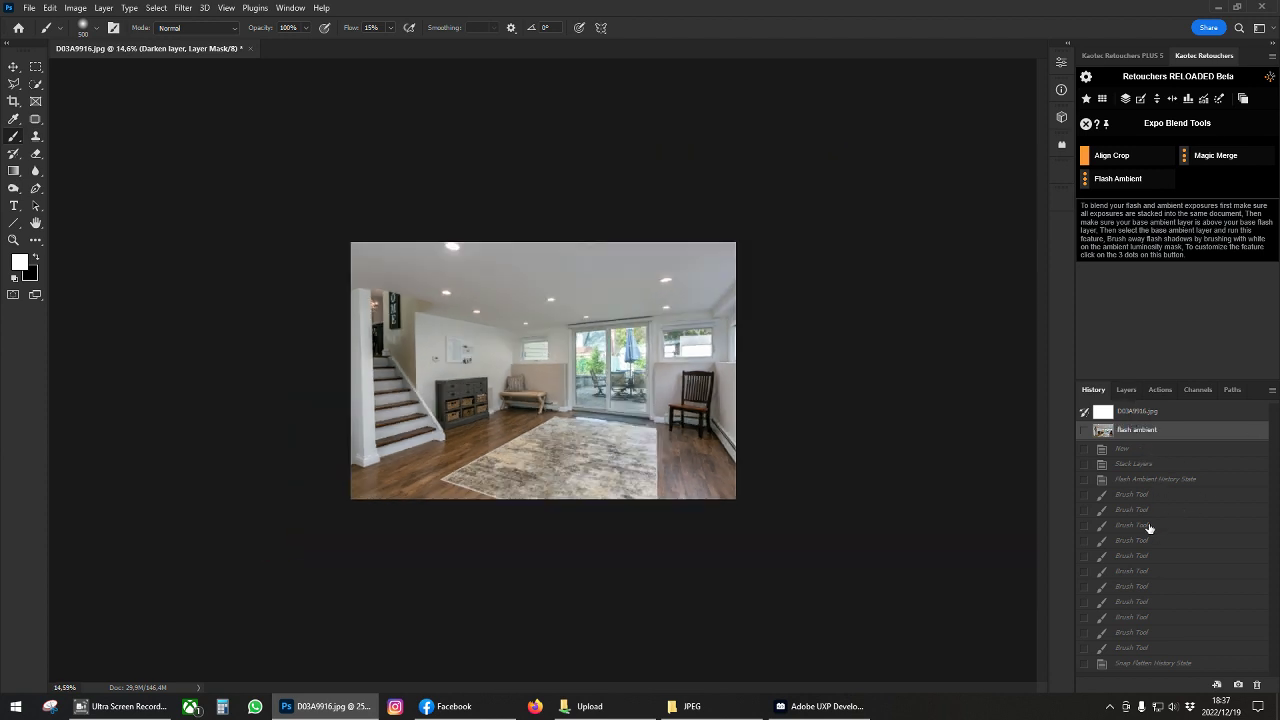
key(ctrl+plus)
- Return to the Snap Flatten history state and check the flattened image
click(1150, 664)
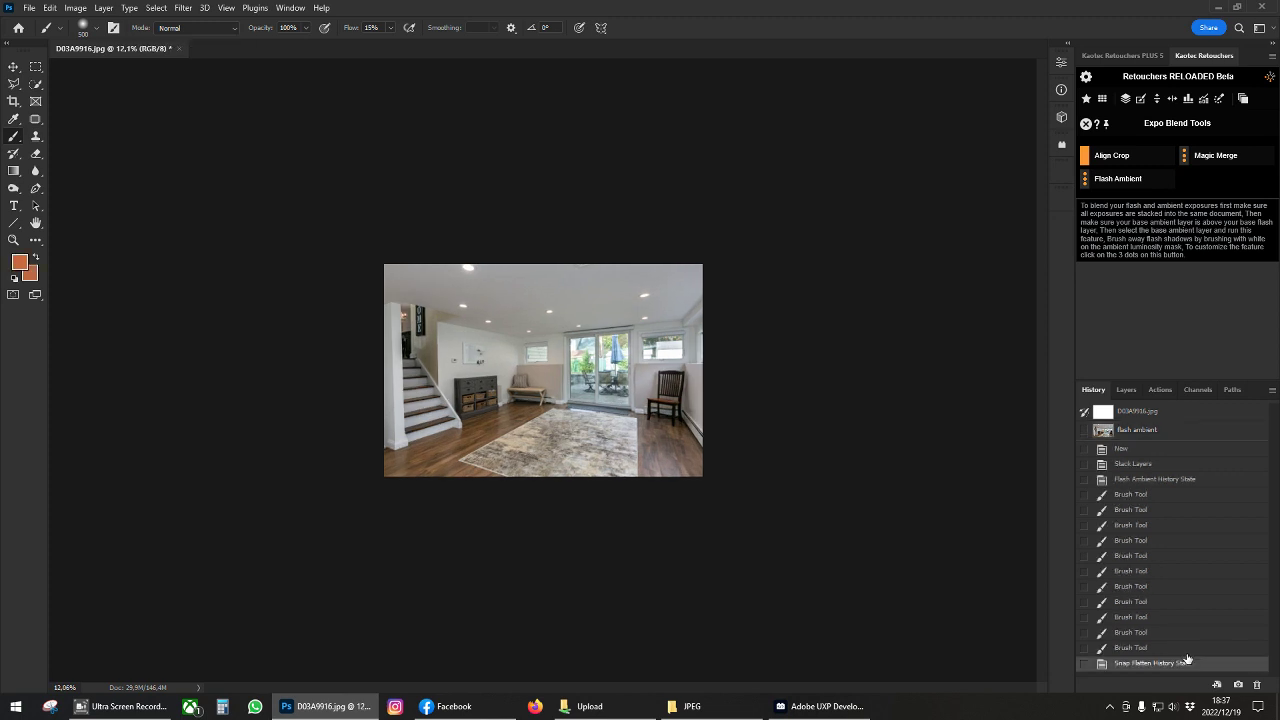
click(1127, 390)
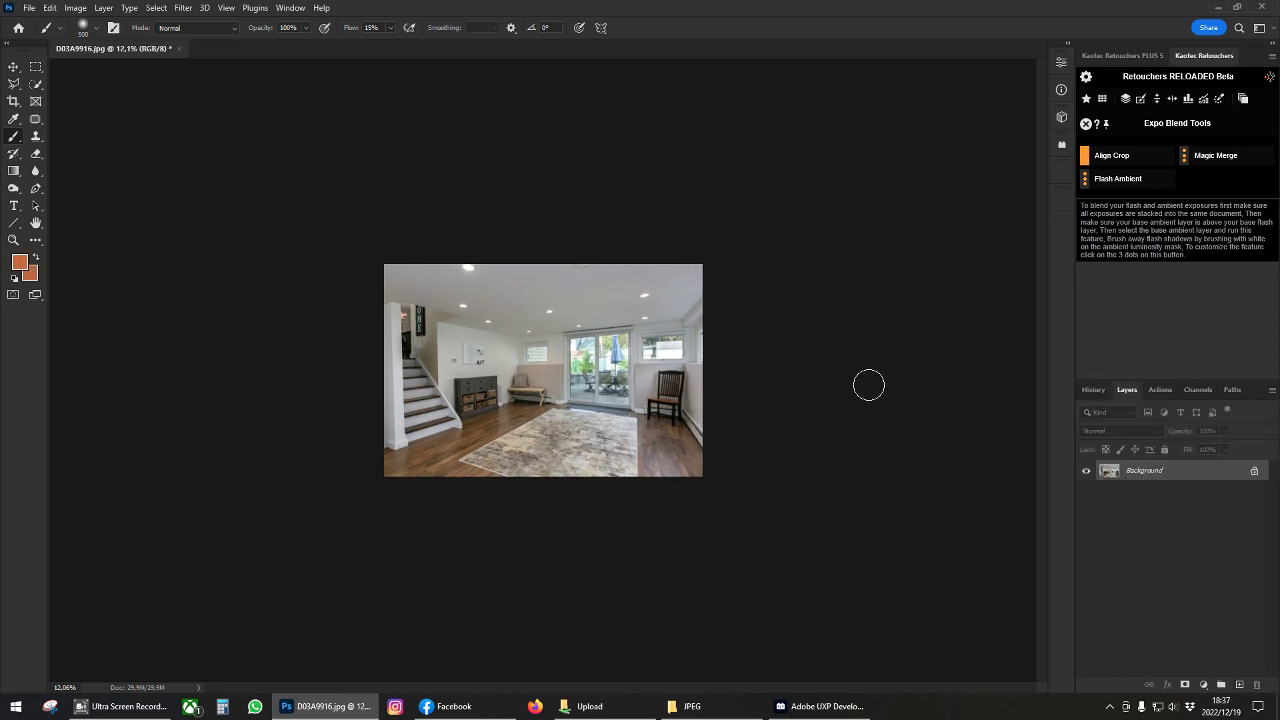
key(ctrl+plus)
key(ctrl+plus)
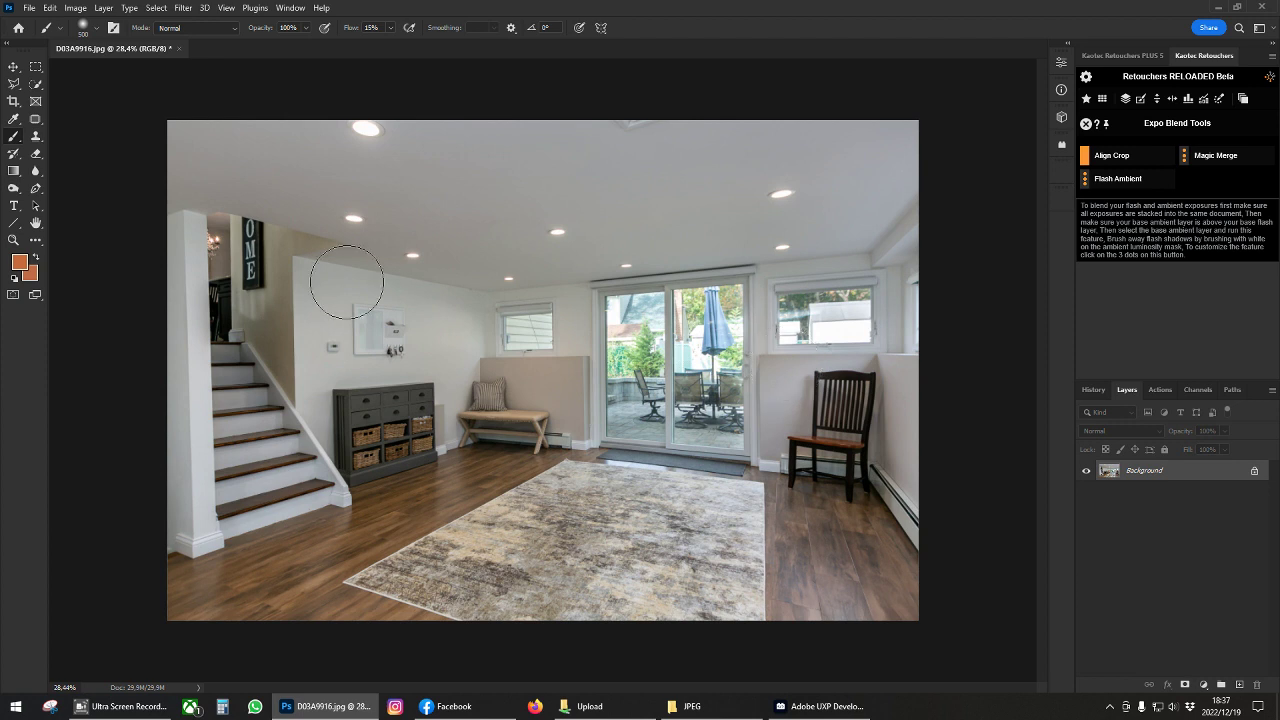
- Run Auto Straighten from the plugin's favourites on the flattened image, keeping the document open
click(1087, 99)
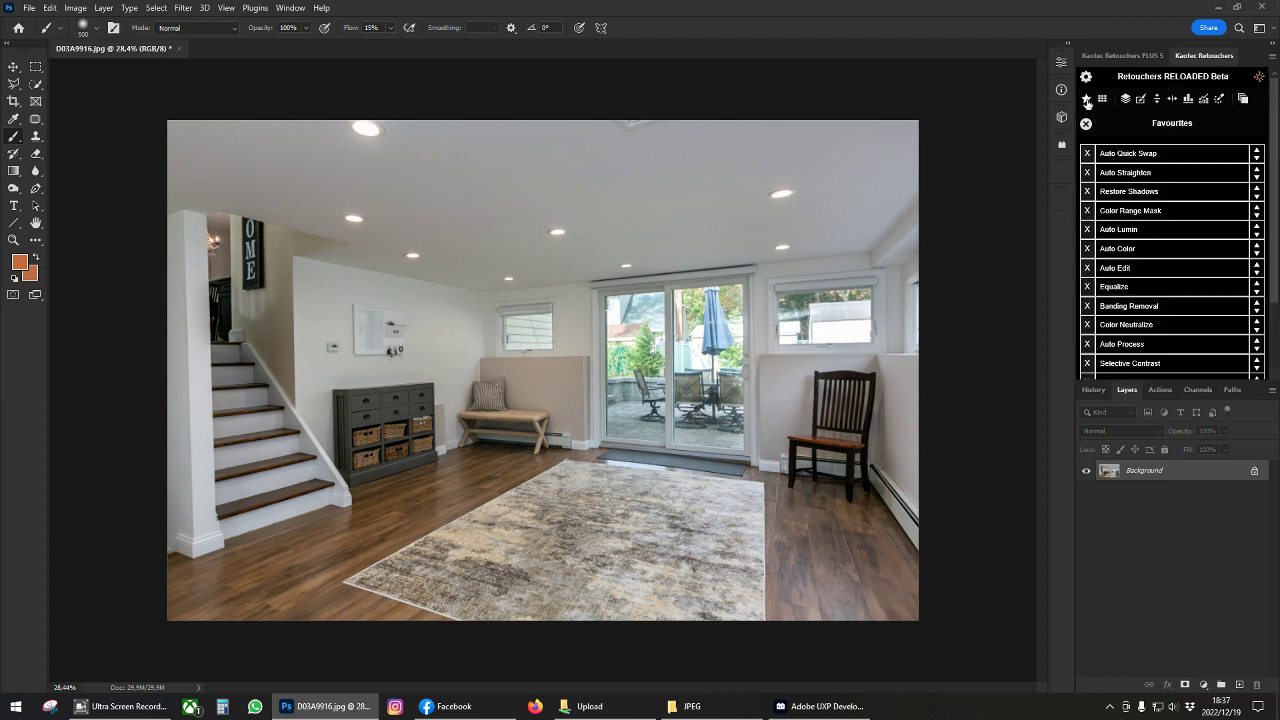
click(1133, 175)
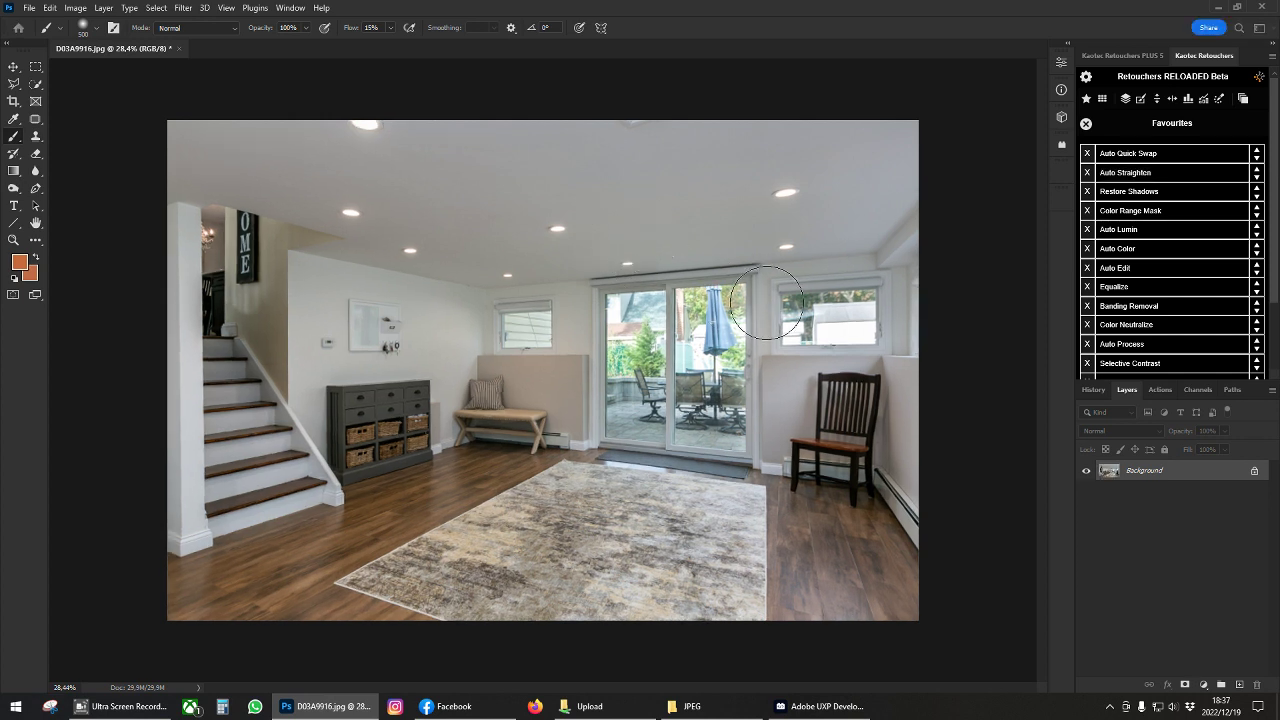
key(ctrl+w)
click(689, 266)
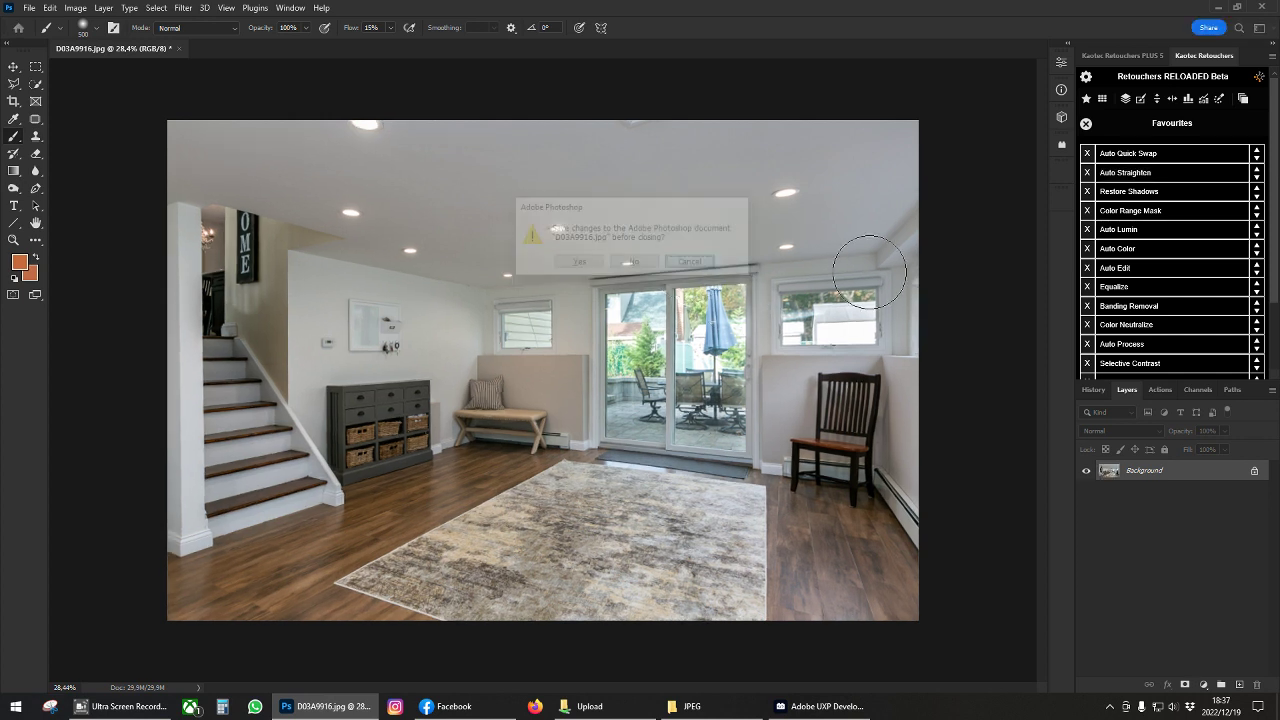
- Run Restore Shadows, set the Lightness layer's opacity to 50%, and compare the image with that layer hidden and shown
click(1151, 193)
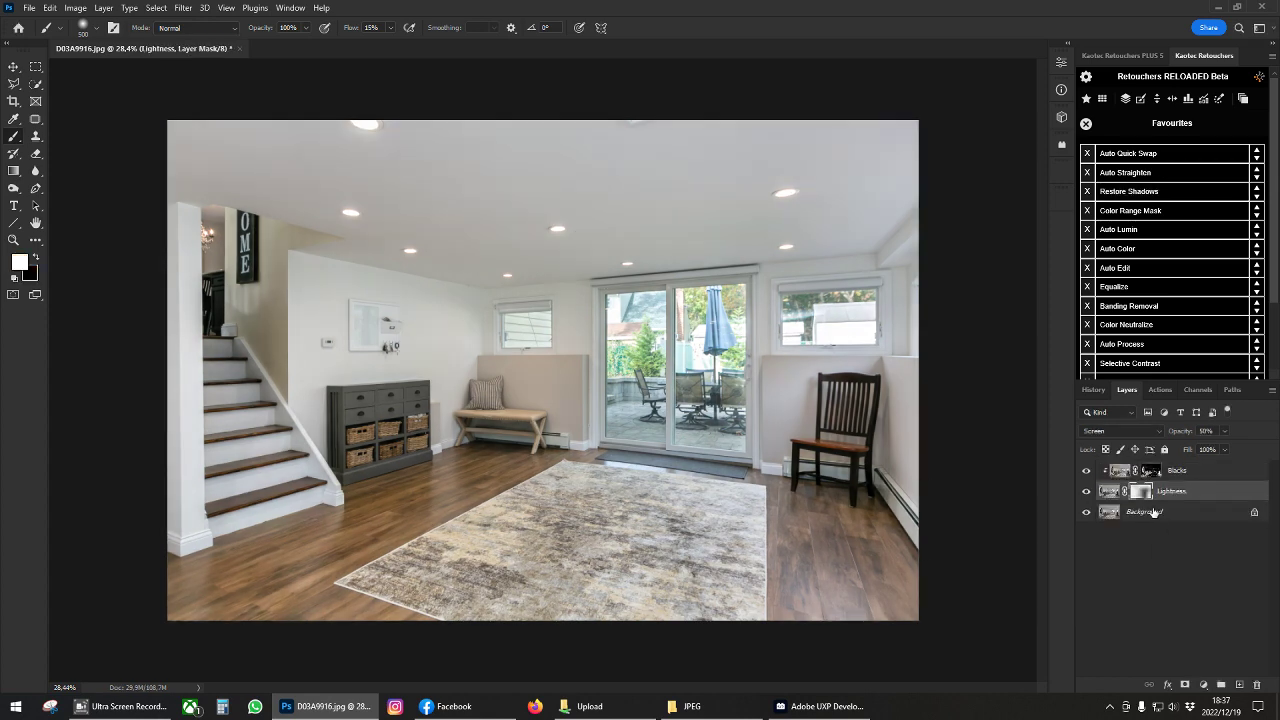
click(1086, 491)
click(1086, 491)
click(1086, 491)
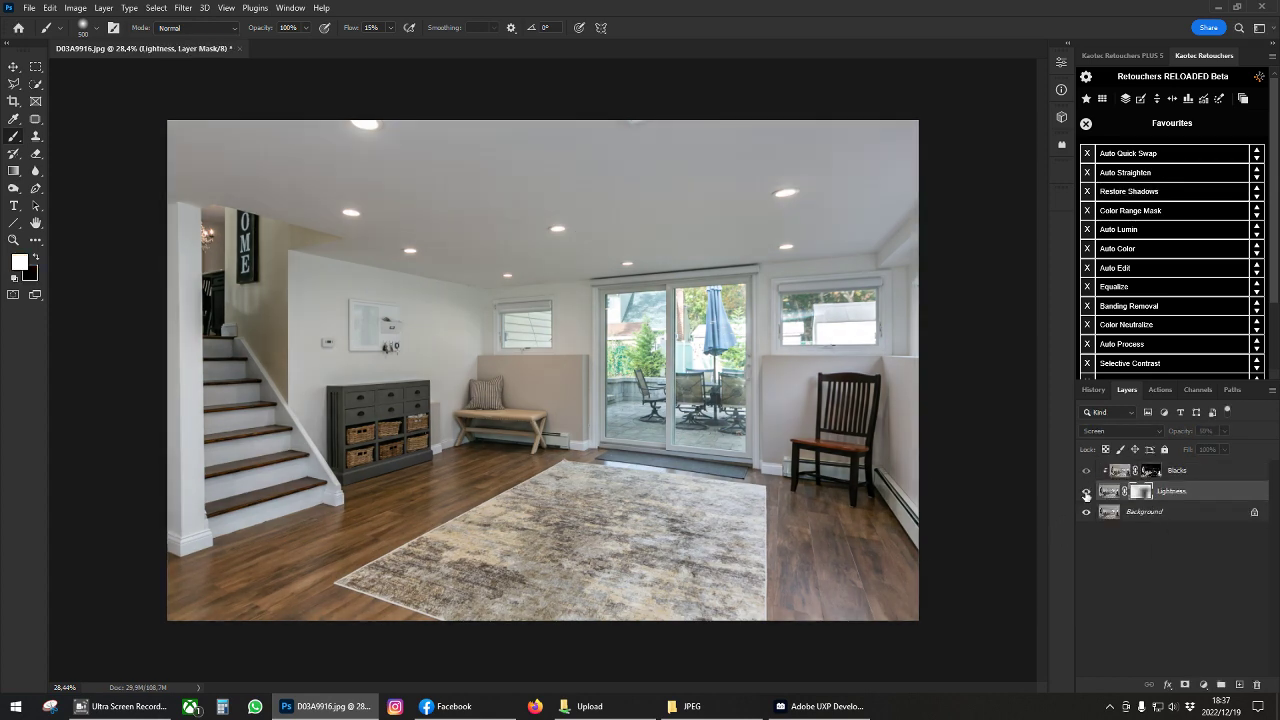
click(1086, 491)
mouse_move(1181, 432)
mouse_down()
mouse_move(1155, 435)
mouse_move(1186, 437)
mouse_up()
click(1086, 491)
click(1086, 491)
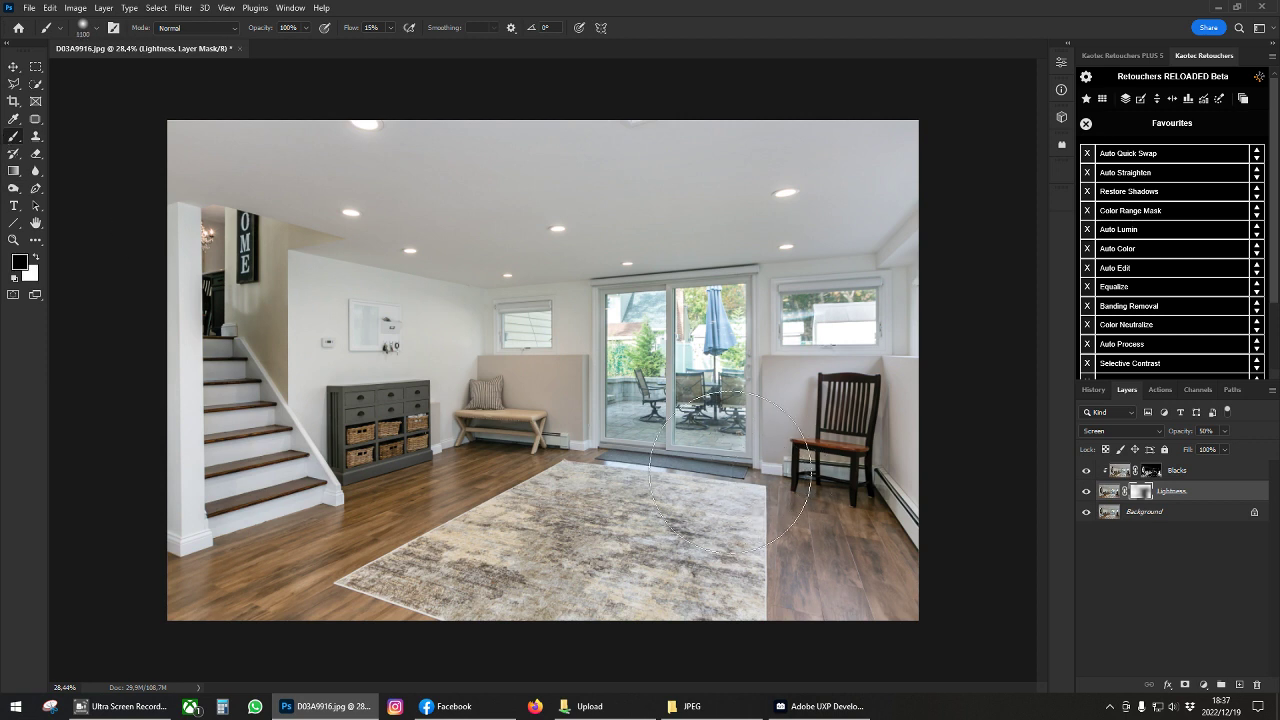
- Enlarge the brush to 1200 px and paint black on the Lightness layer's mask over the floor near the chair
key(bracketright)
key(bracketright)
key(bracketright)
key(bracketright)
key(bracketright)
key(bracketright)
key(bracketright)
mouse_move(870, 592)
mouse_down()
mouse_move(890, 610)
mouse_move(855, 560)
mouse_move(840, 640)
mouse_move(847, 567)
mouse_up()
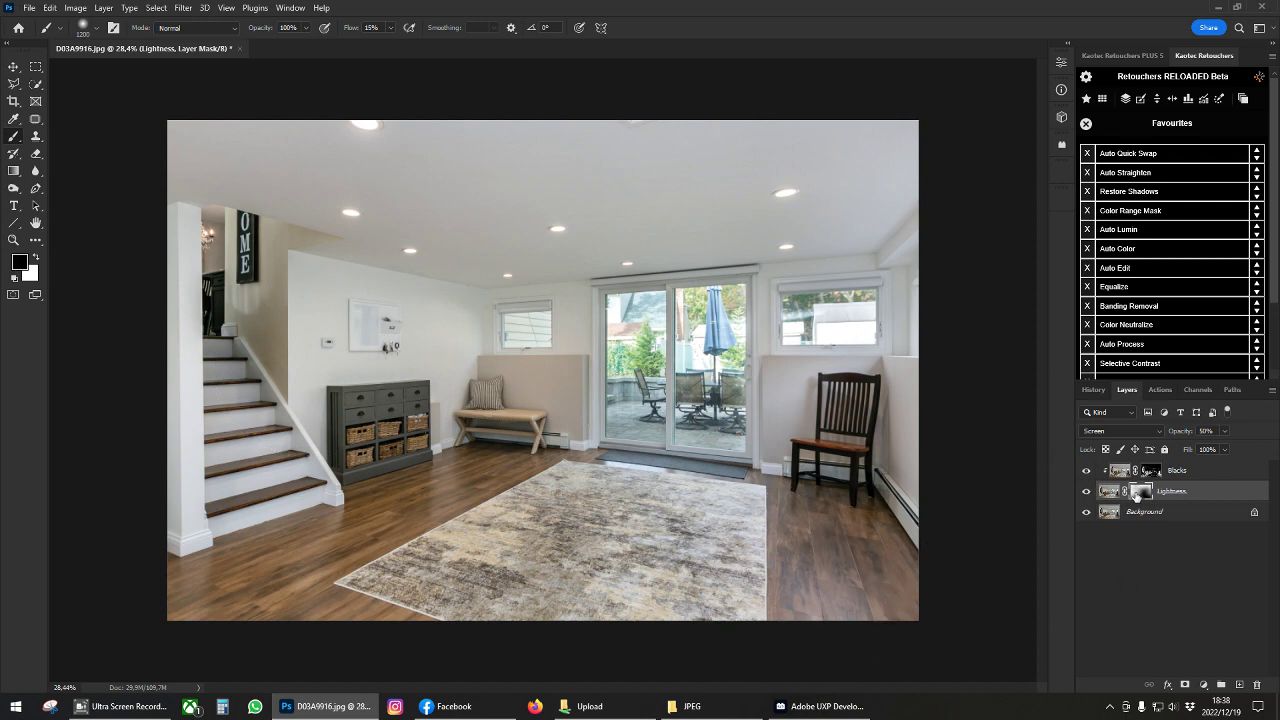
- Compare the image with the Lightness layer hidden and shown, and flatten the layers with Snap Flatten
click(1087, 491)
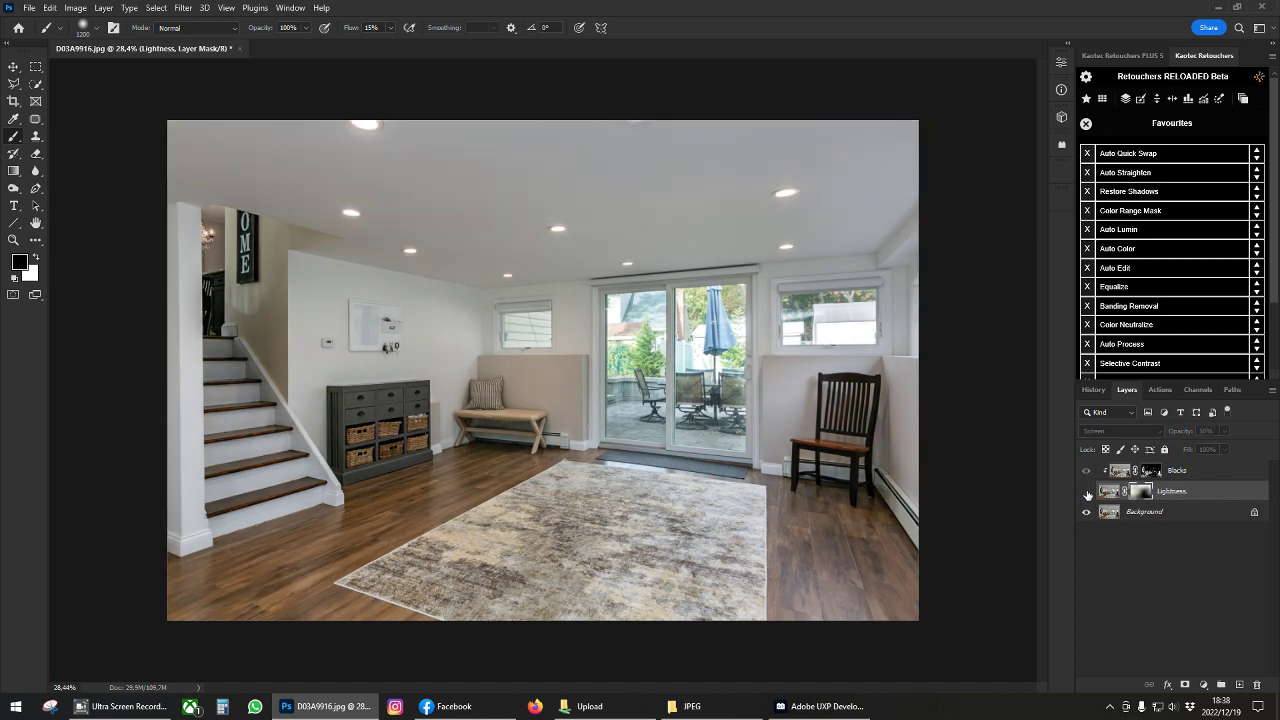
click(1087, 491)
click(1087, 491)
click(1087, 491)
click(1087, 491)
click(1087, 491)
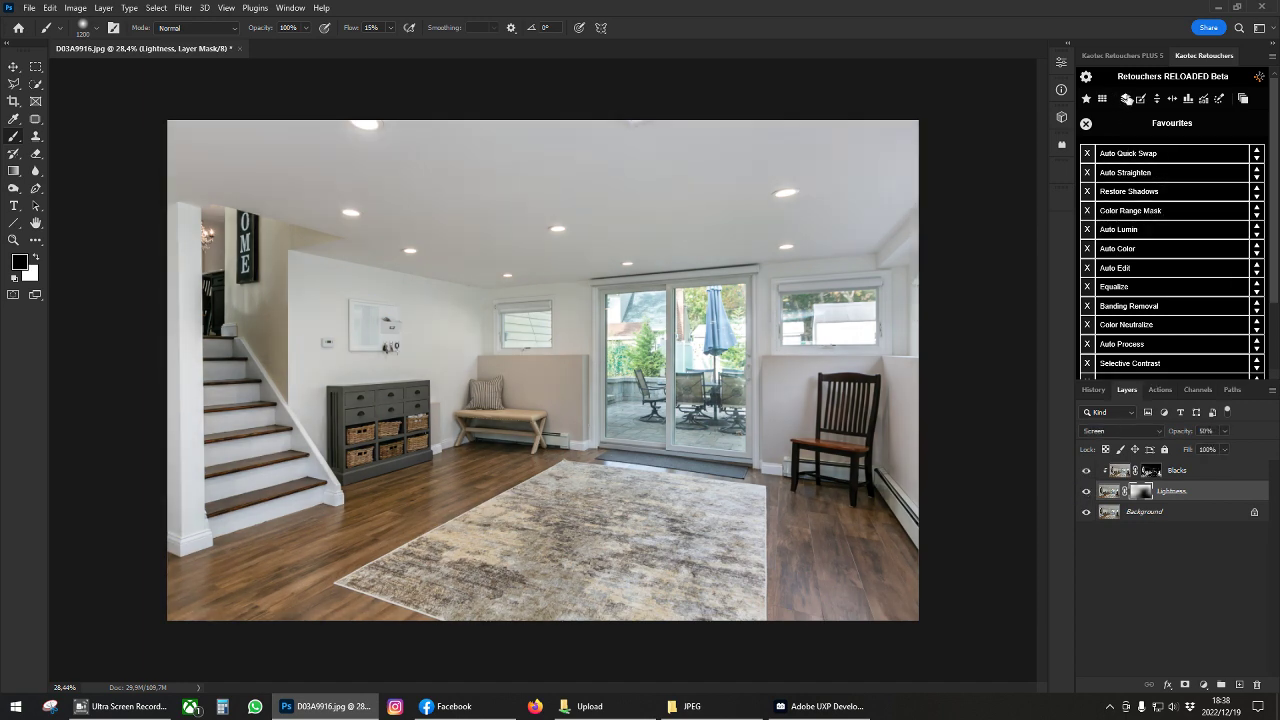
click(1127, 99)
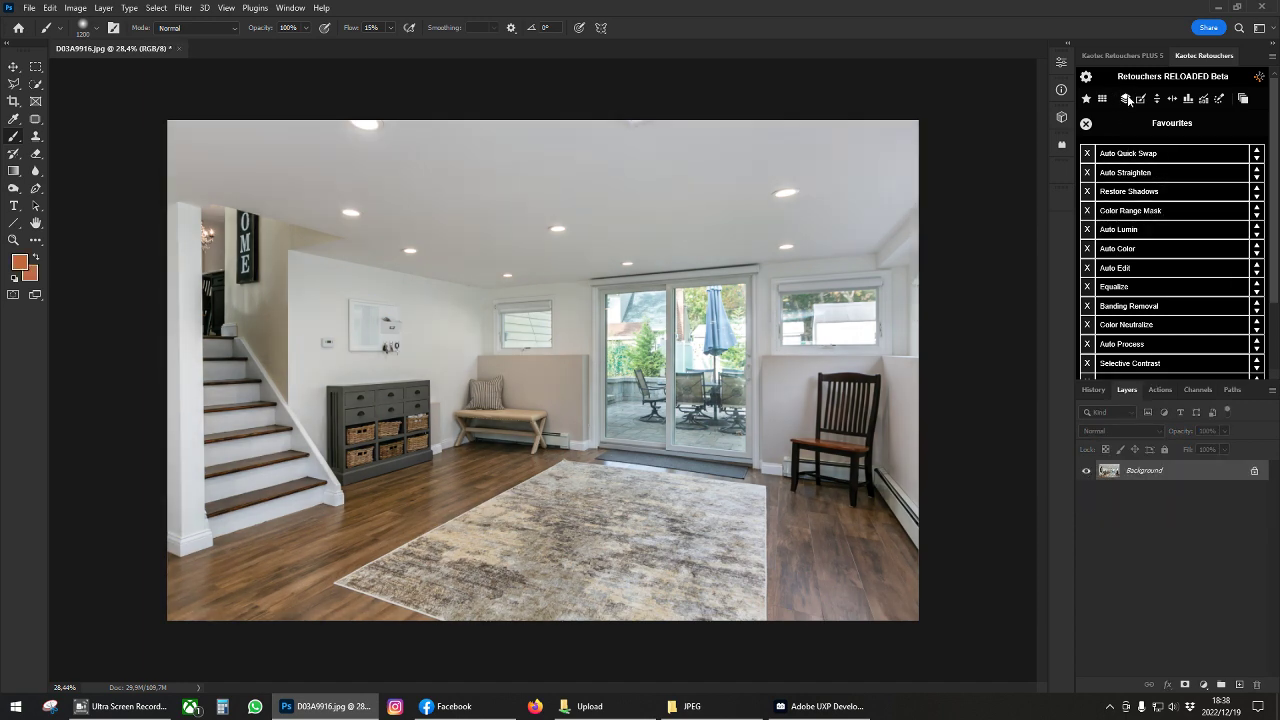
- Try Auto Lumin on the flattened image and delete its layer
click(1149, 232)
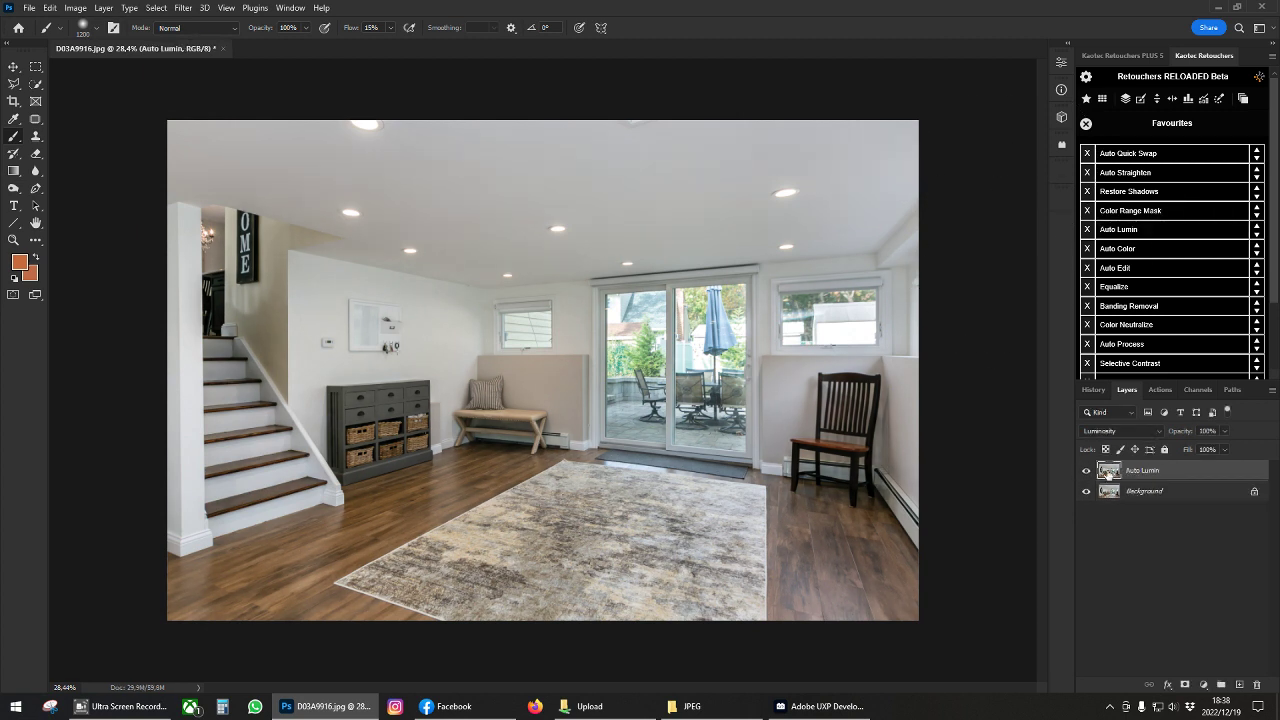
drag(1113, 475, 1257, 685)
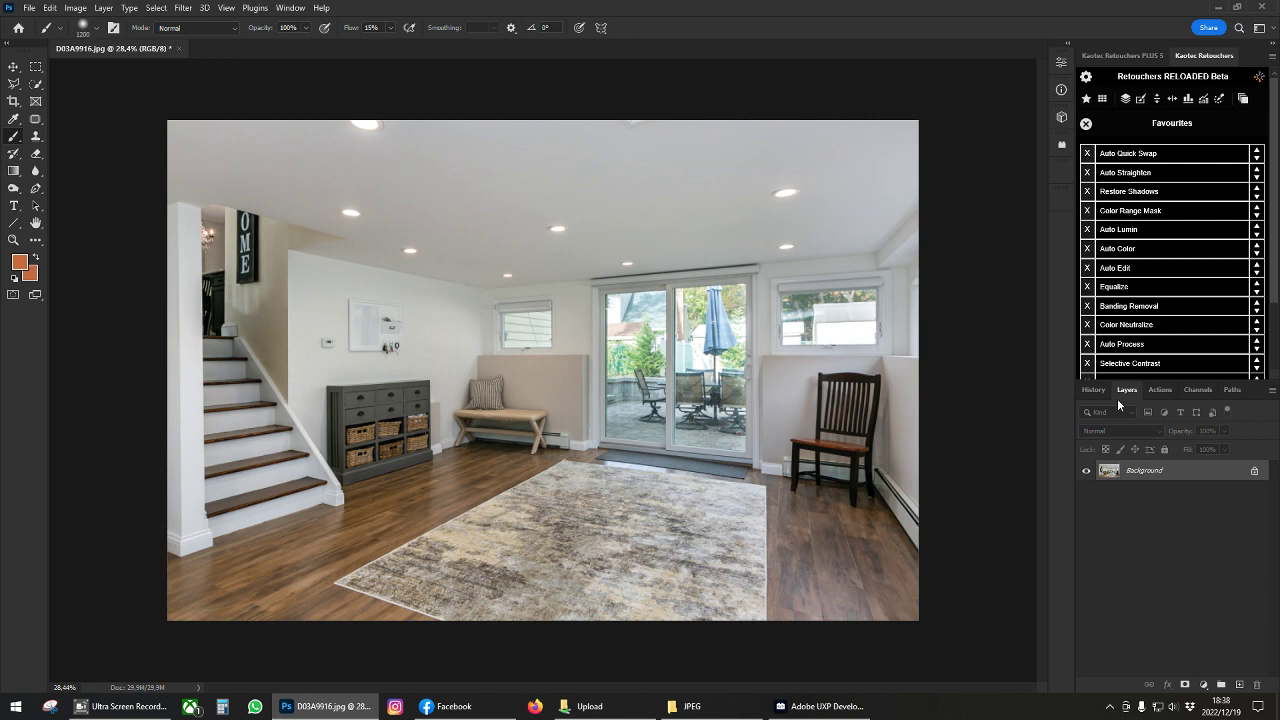
- Duplicate the background layer and lower its contrast with Curves, raising the black point's output to 29 and lowering the white point's output
key(ctrl+j)
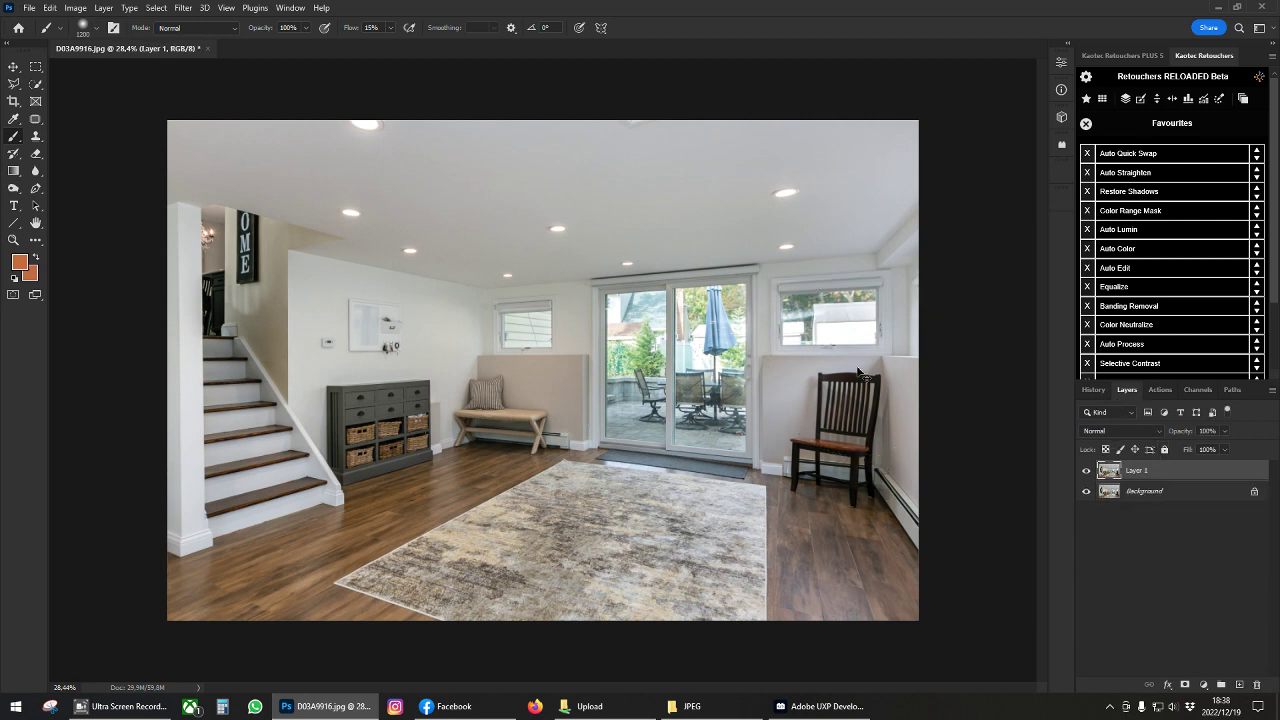
key(ctrl+m)
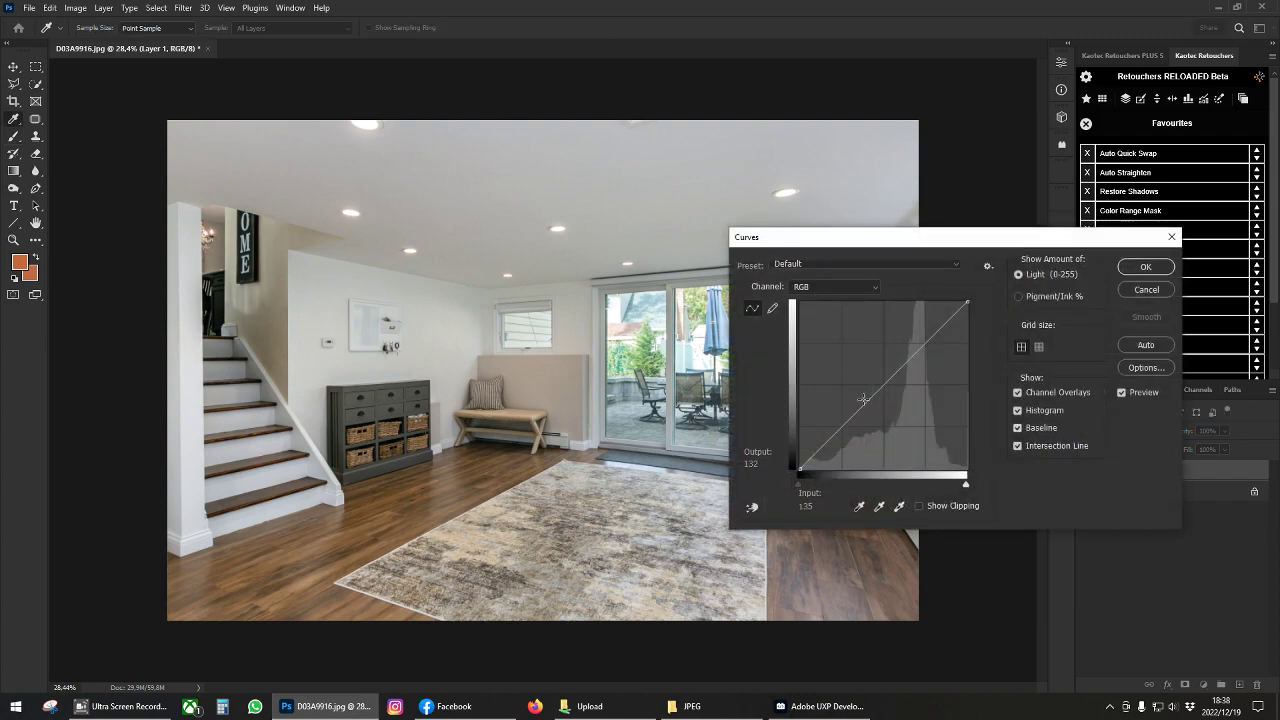
drag(797, 487, 757, 451)
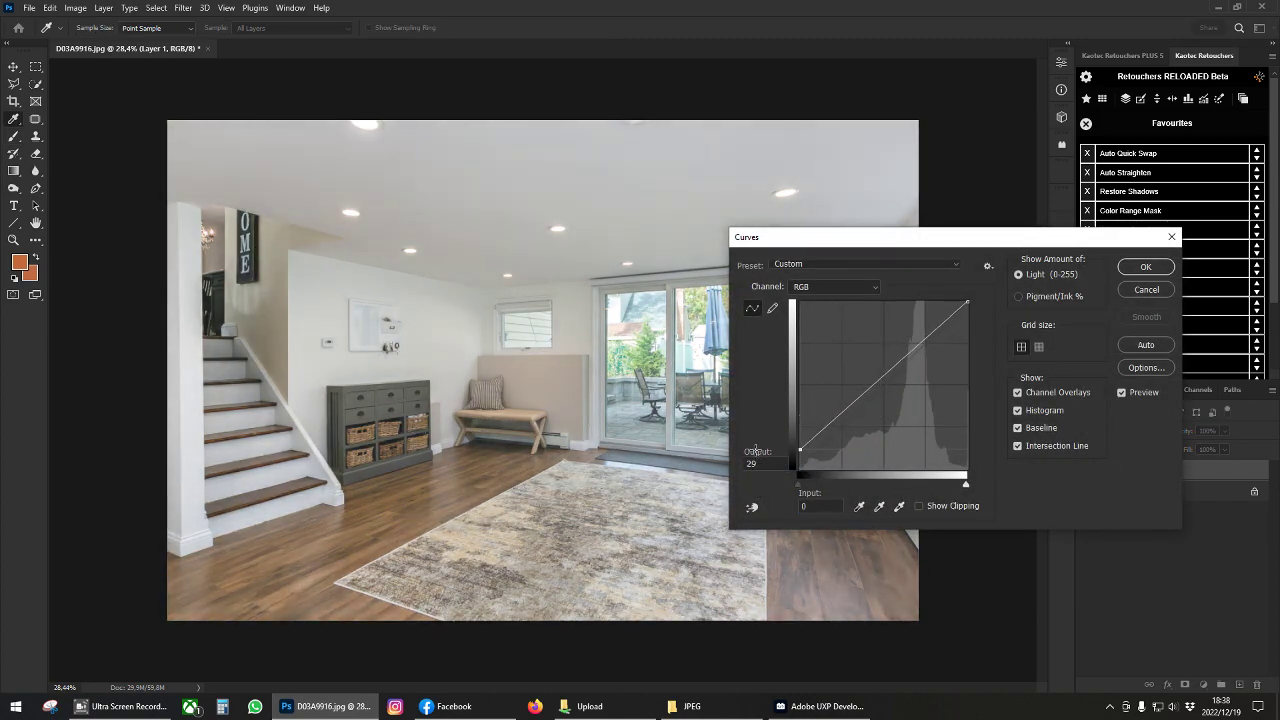
drag(966, 307, 997, 335)
click(1144, 267)
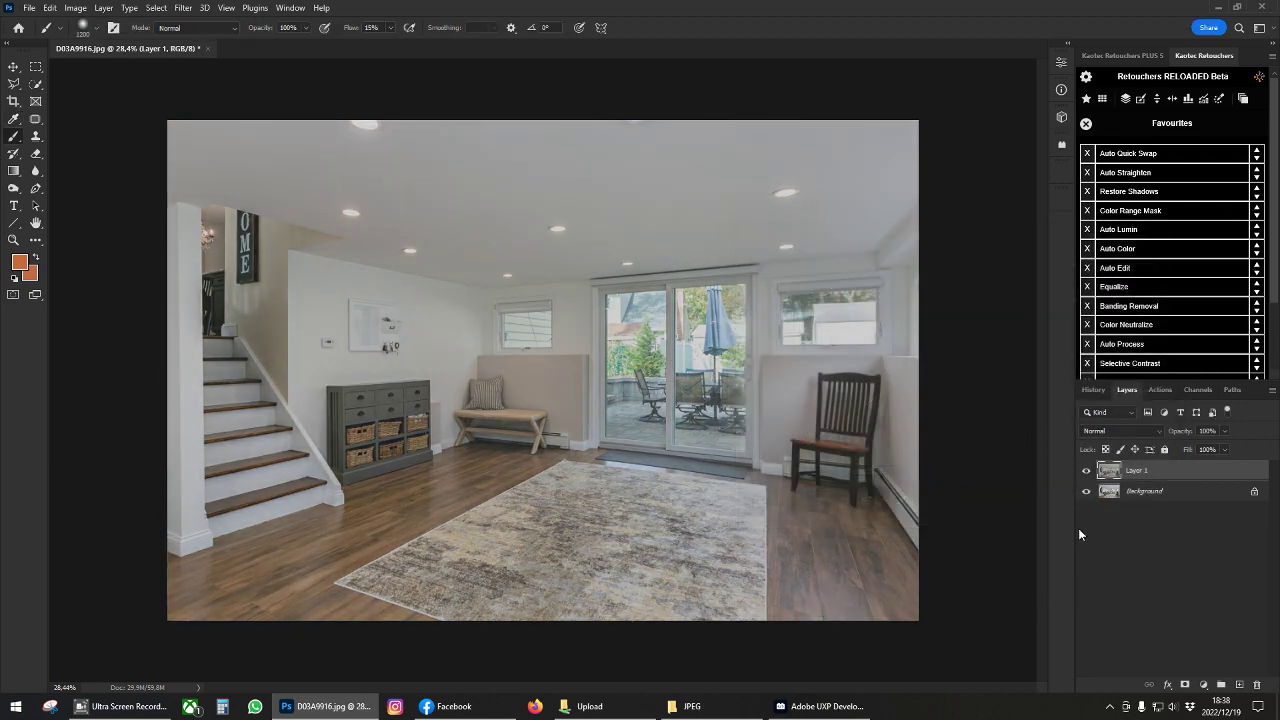
- Try Auto Lumin on the low-contrast copy, comparing it hidden and shown, and delete both the Auto Lumin layer and the copy
click(1128, 232)
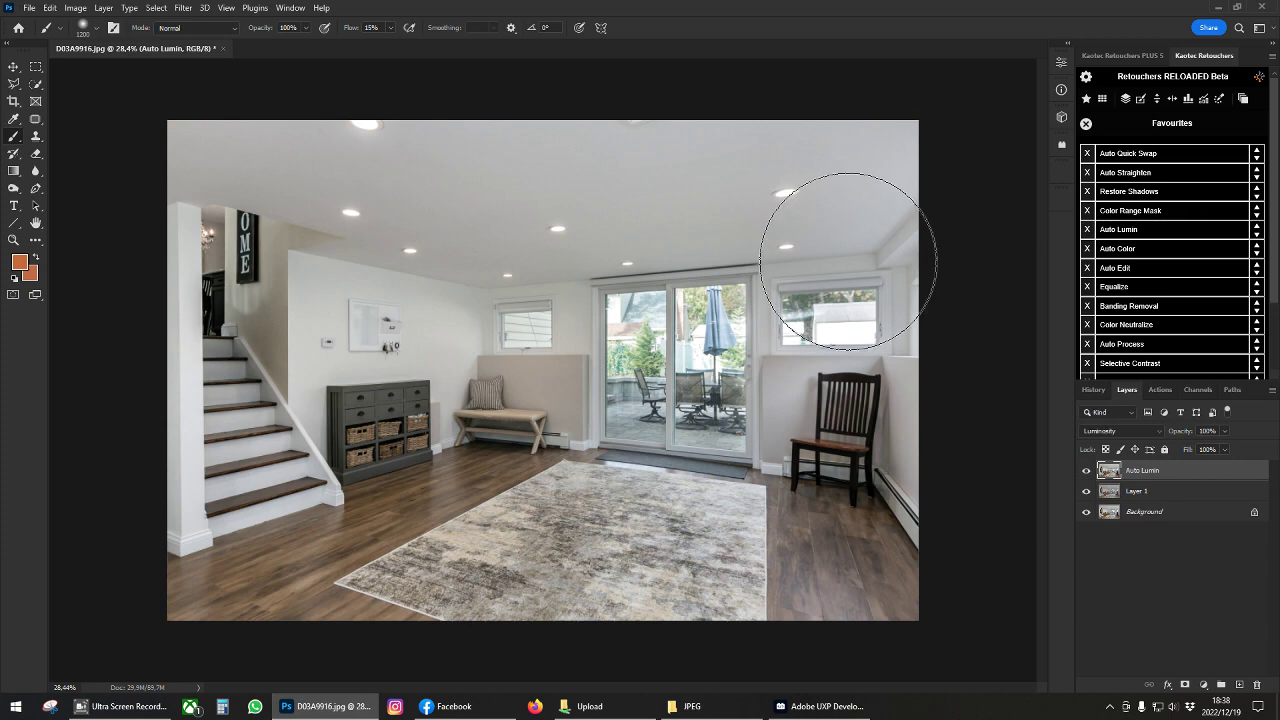
click(1086, 471)
click(1086, 471)
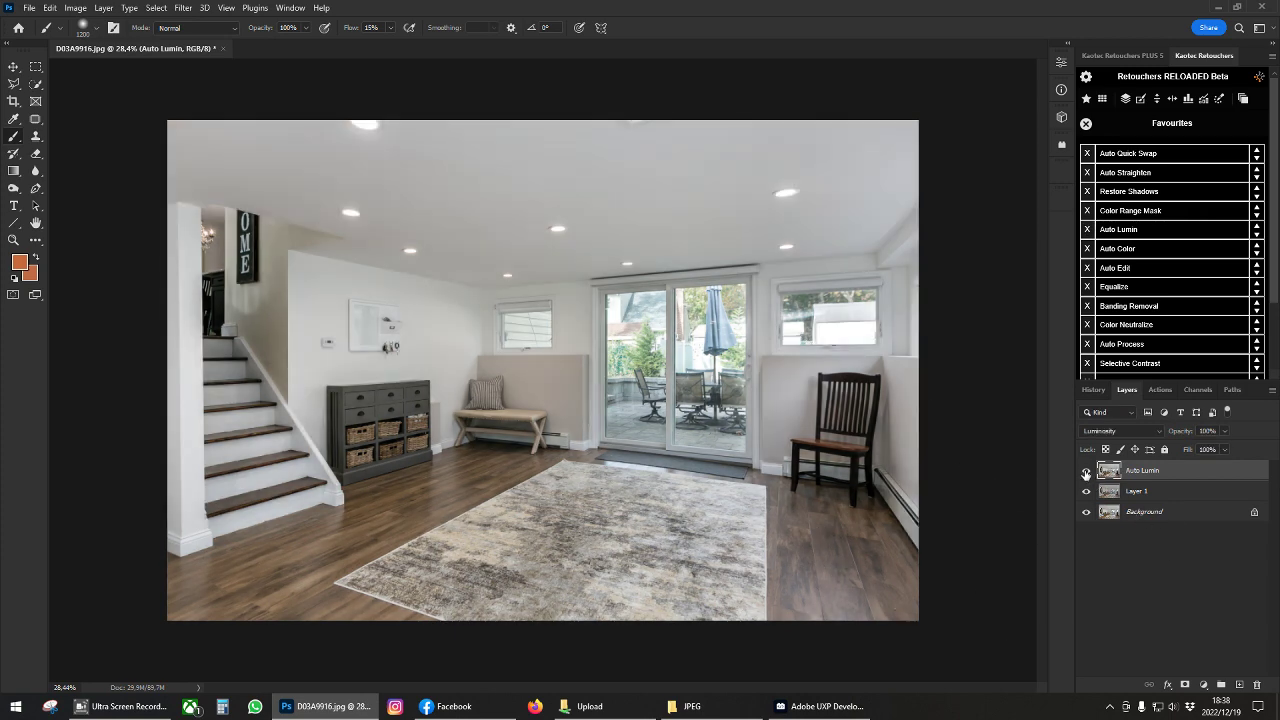
click(1086, 471)
click(1086, 471)
click(1086, 471)
click(1086, 471)
click(1086, 471)
click(1086, 471)
shift+click(1113, 494)
drag(1113, 494, 1257, 685)
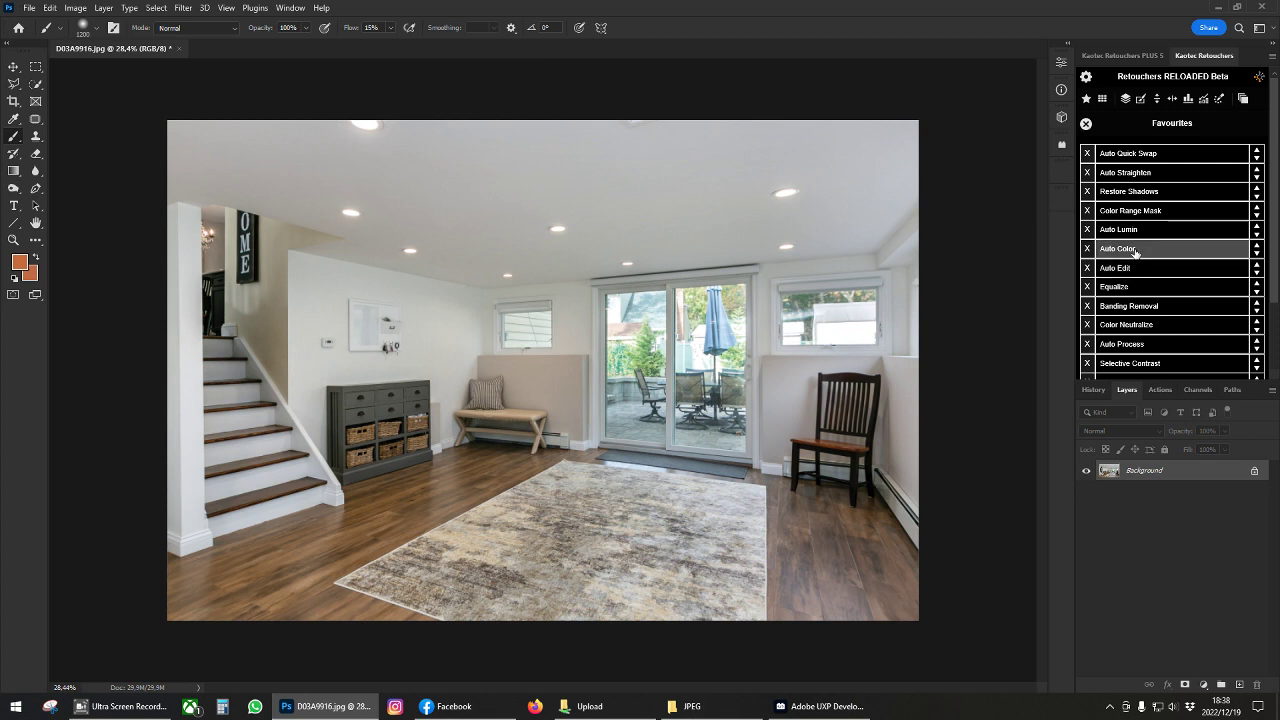
- Leave the favourites list and close D03A9916.jpg without saving
click(1087, 125)
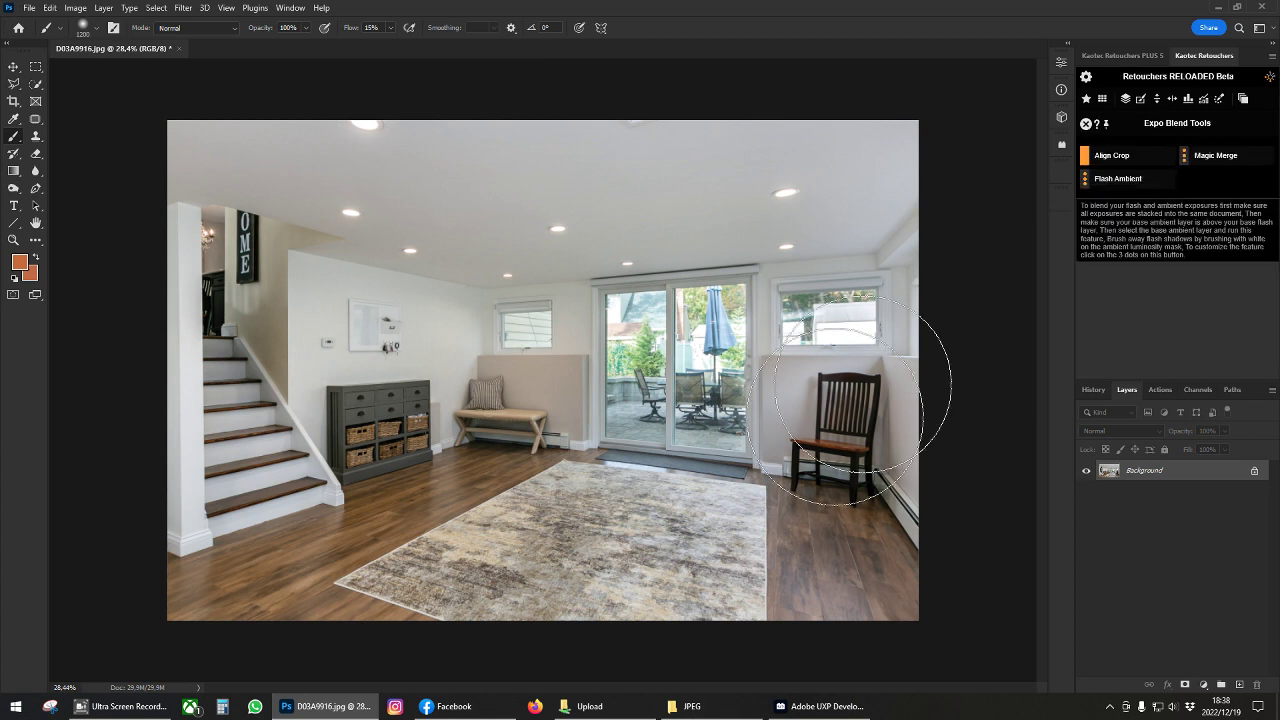
click(690, 706)
click(335, 706)
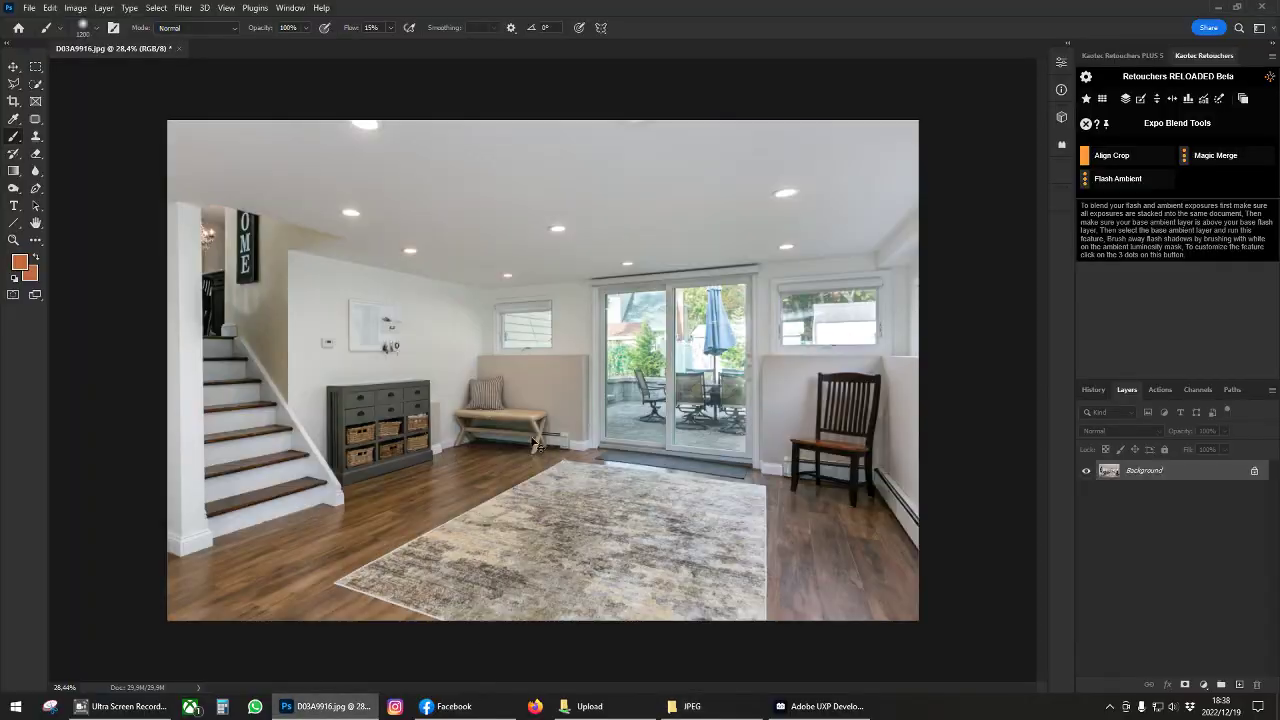
key(ctrl+w)
click(636, 262)
- Open D03A0023.jpg and D03A0020.jpg from the JPEG folder in Photoshop and compare the two exposures
click(719, 717)
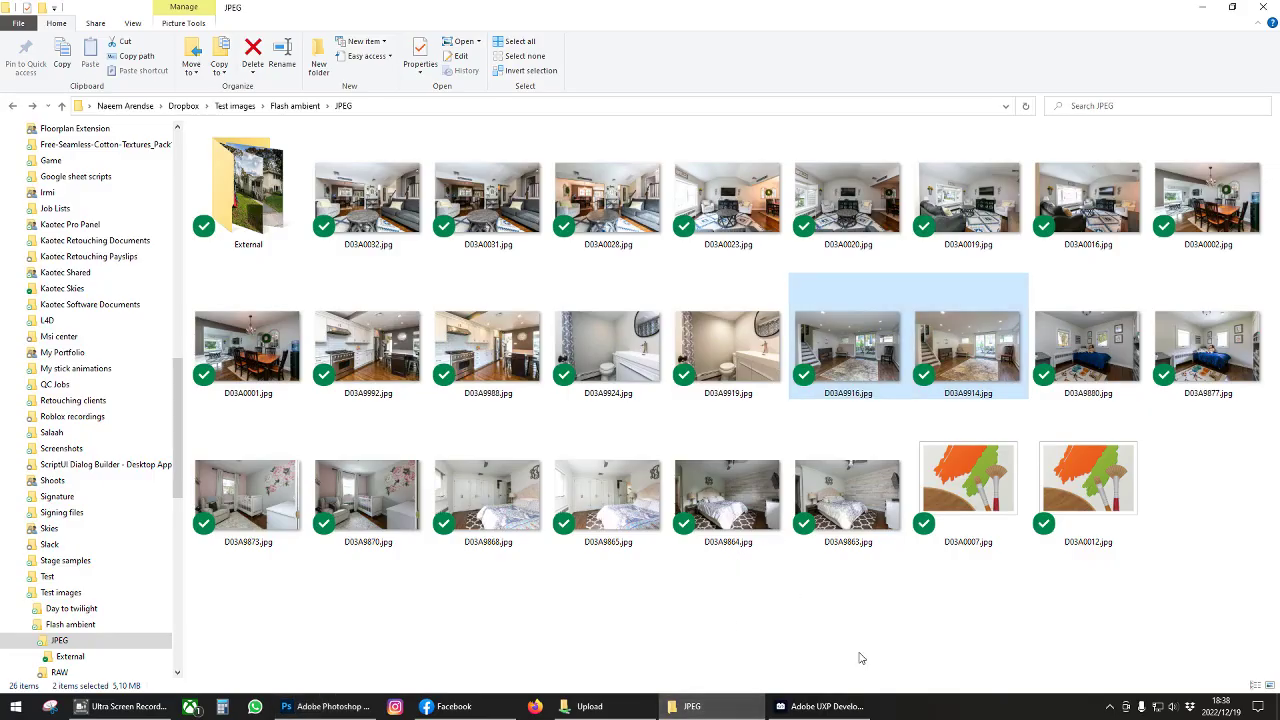
click(750, 215)
ctrl+click(835, 218)
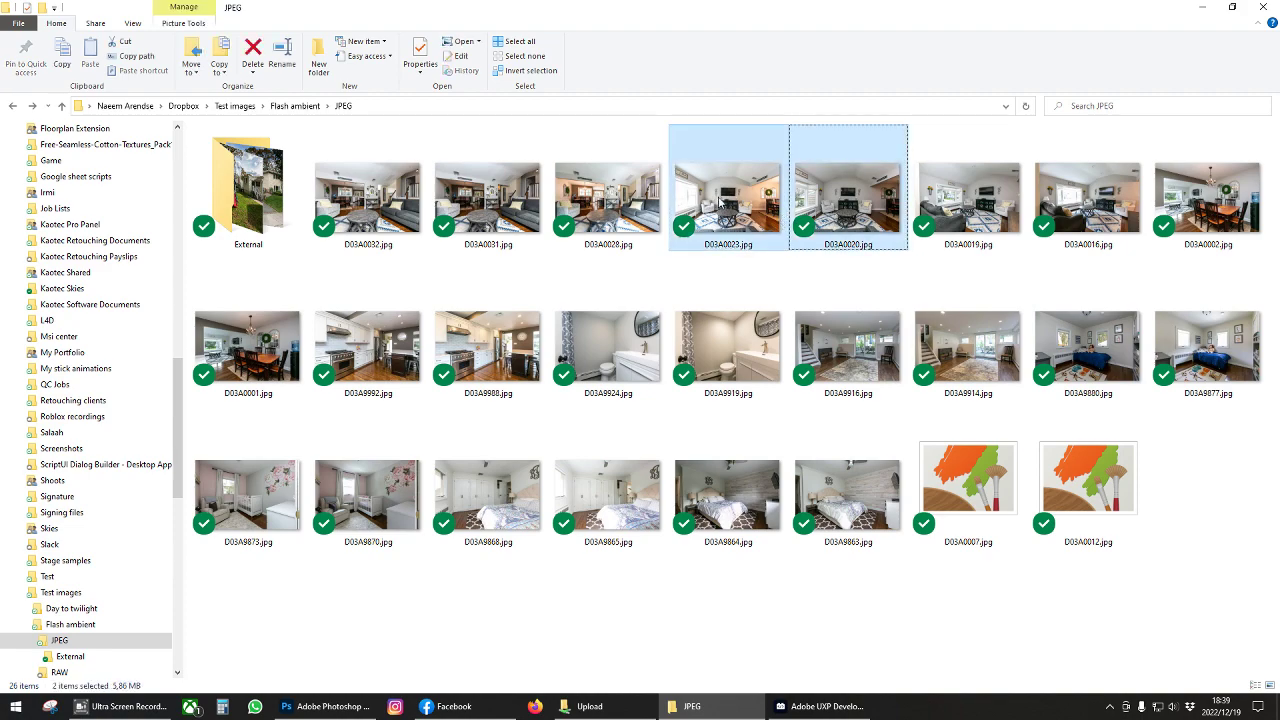
drag(719, 203, 487, 414)
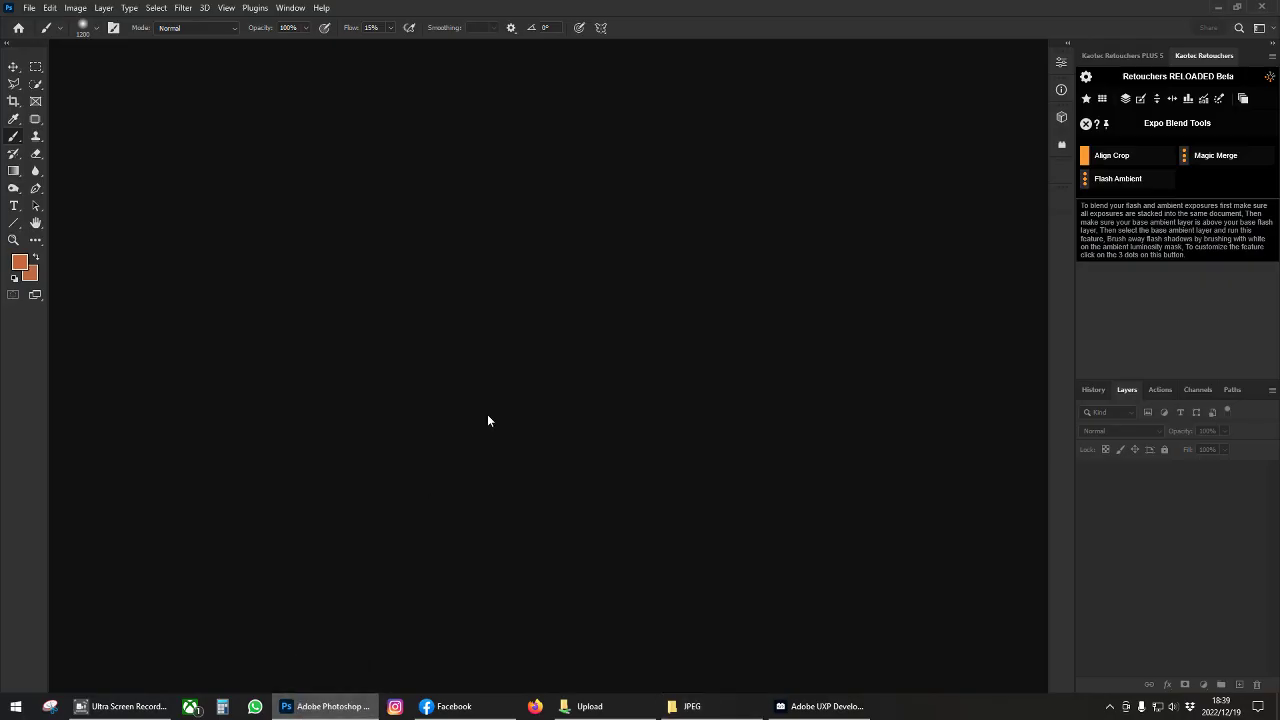
key(ctrl+Tab)
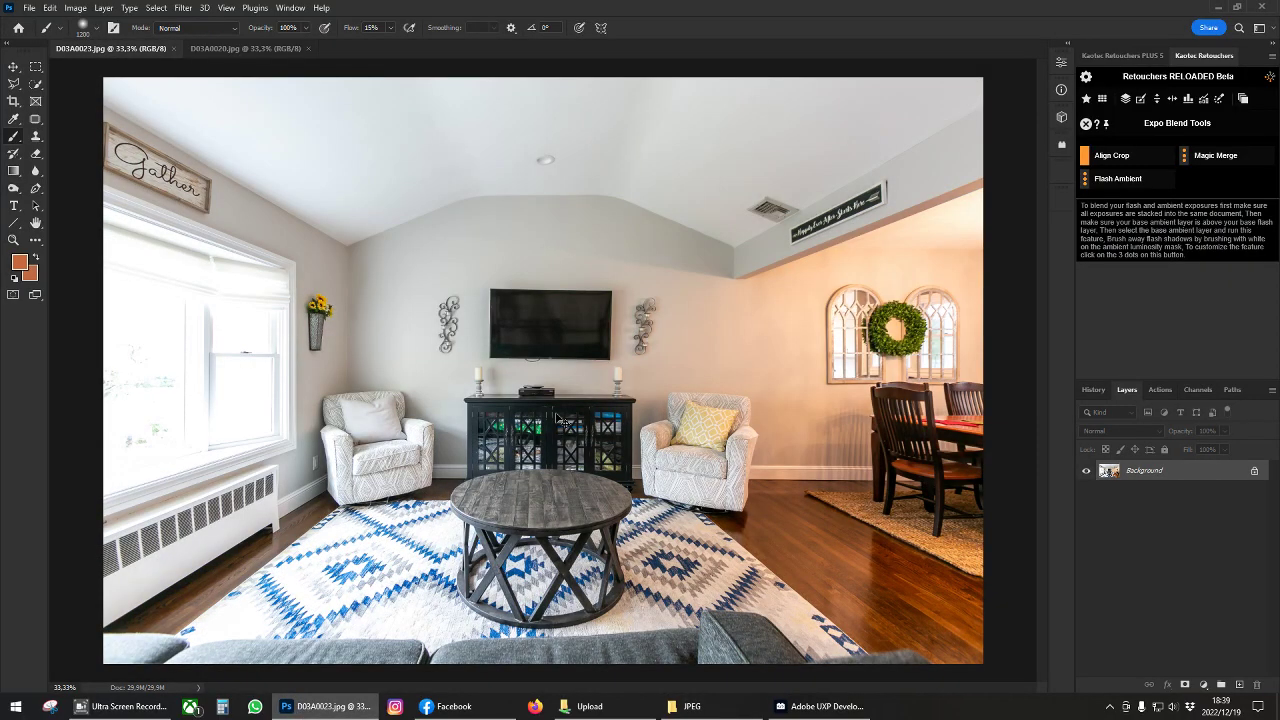
key(ctrl+Tab)
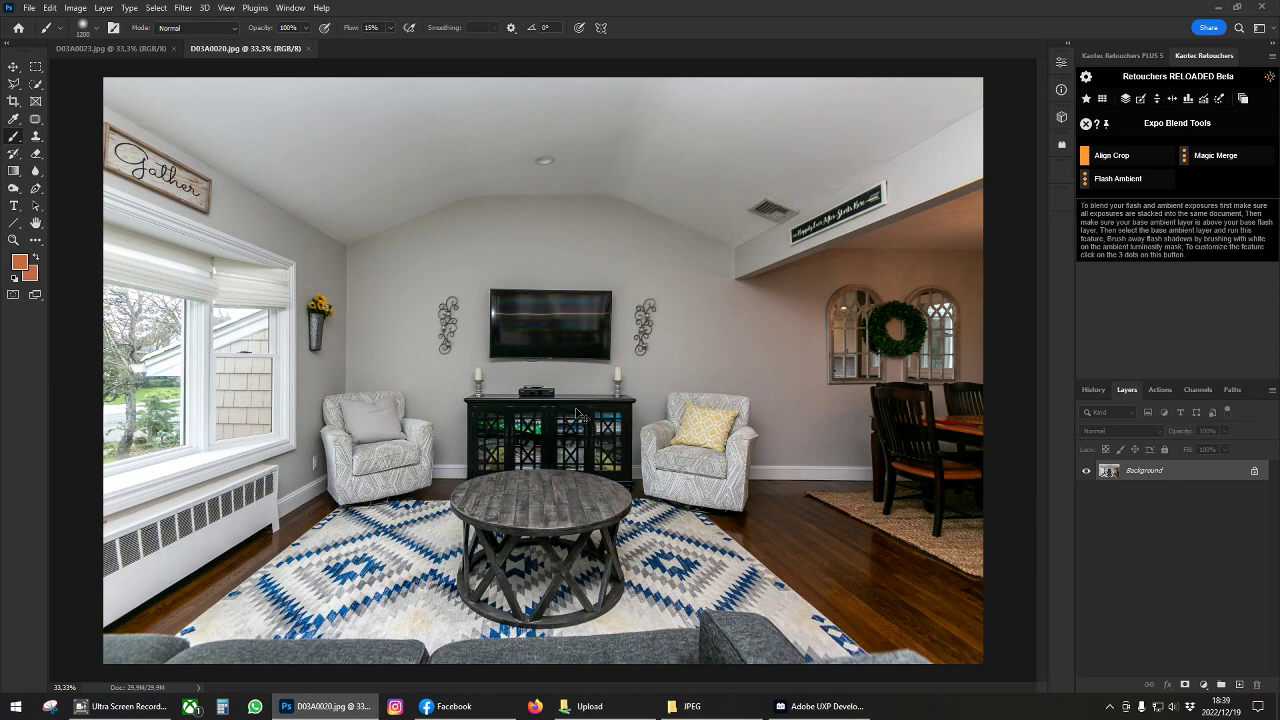
- Stack the two open exposures into one document and compare D03A0020.jpg with D03A0023.jpg by hiding and showing the upper layer
click(1244, 100)
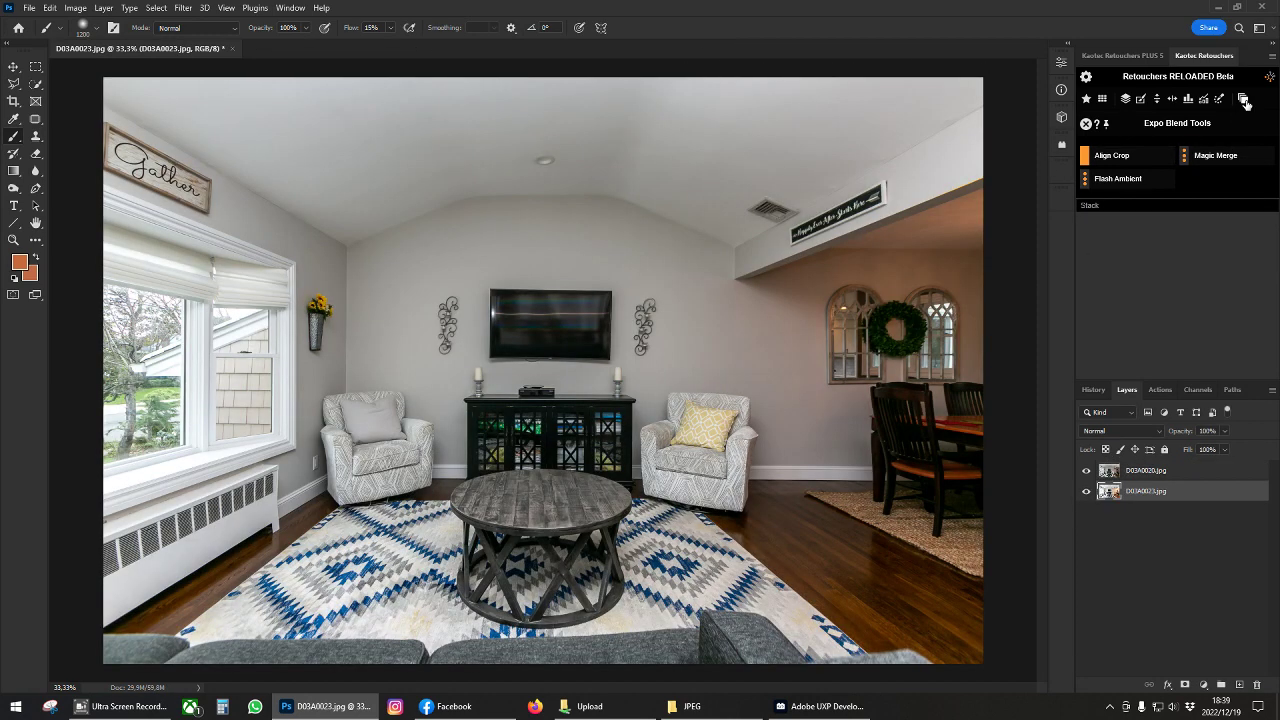
click(1126, 474)
click(1086, 472)
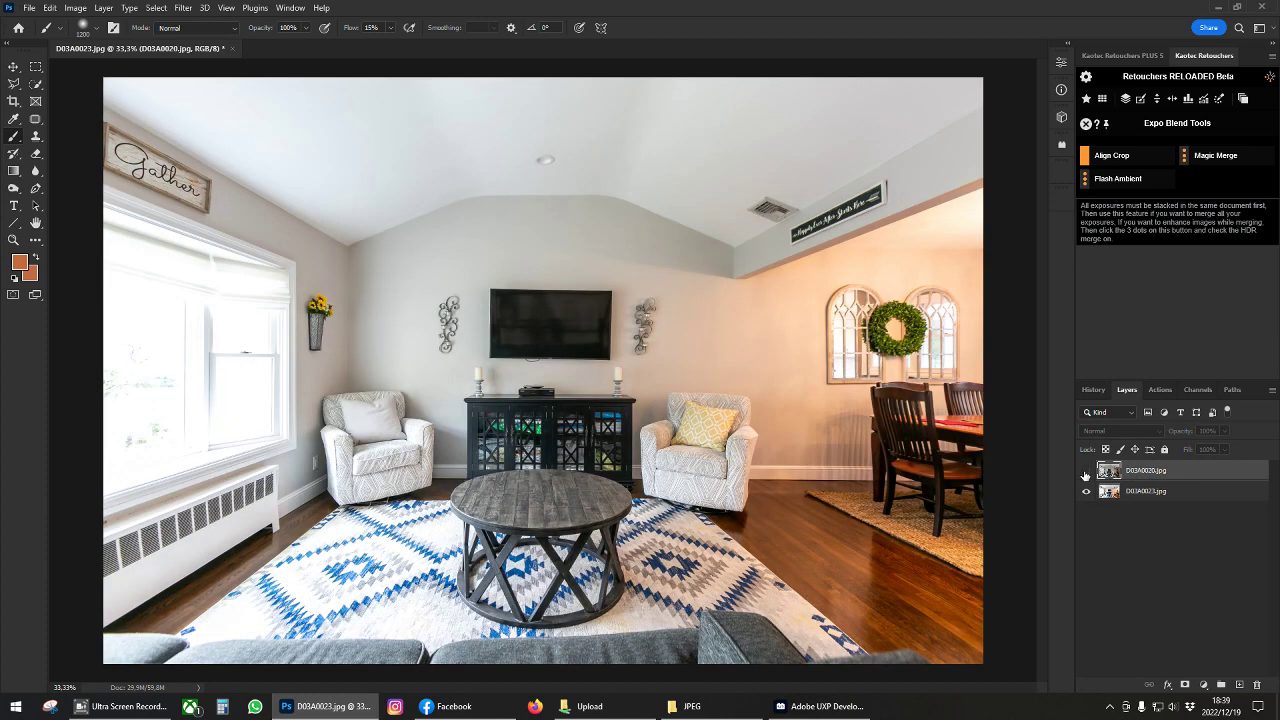
click(1086, 472)
- Move the ambient layer D03A0023.jpg above D03A0020.jpg and run Flash Ambient on it
click(1143, 492)
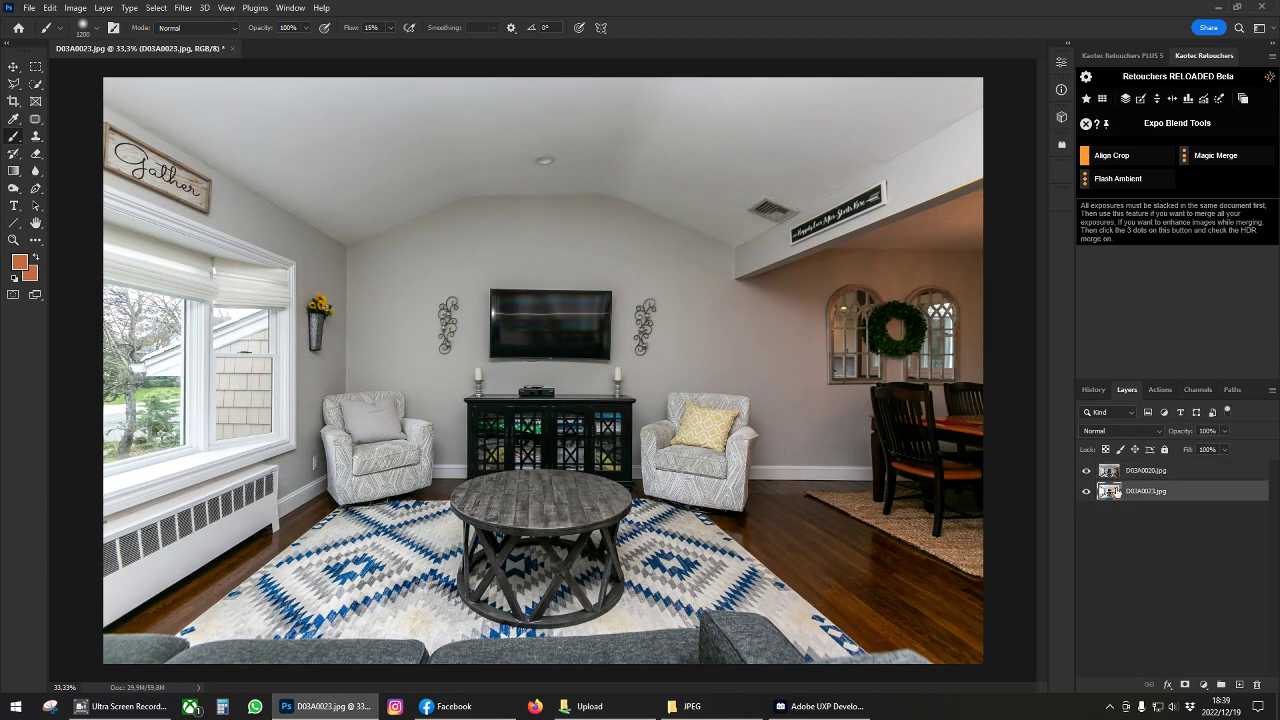
drag(1112, 492, 1120, 470)
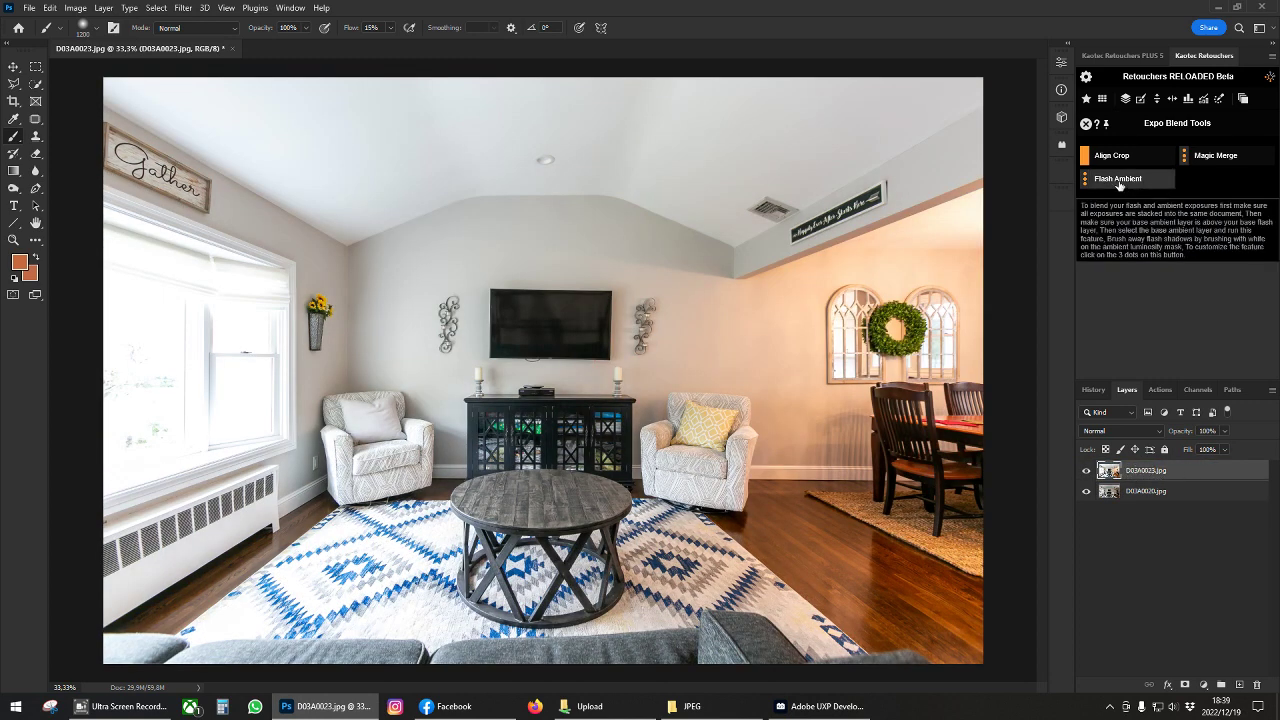
click(1119, 186)
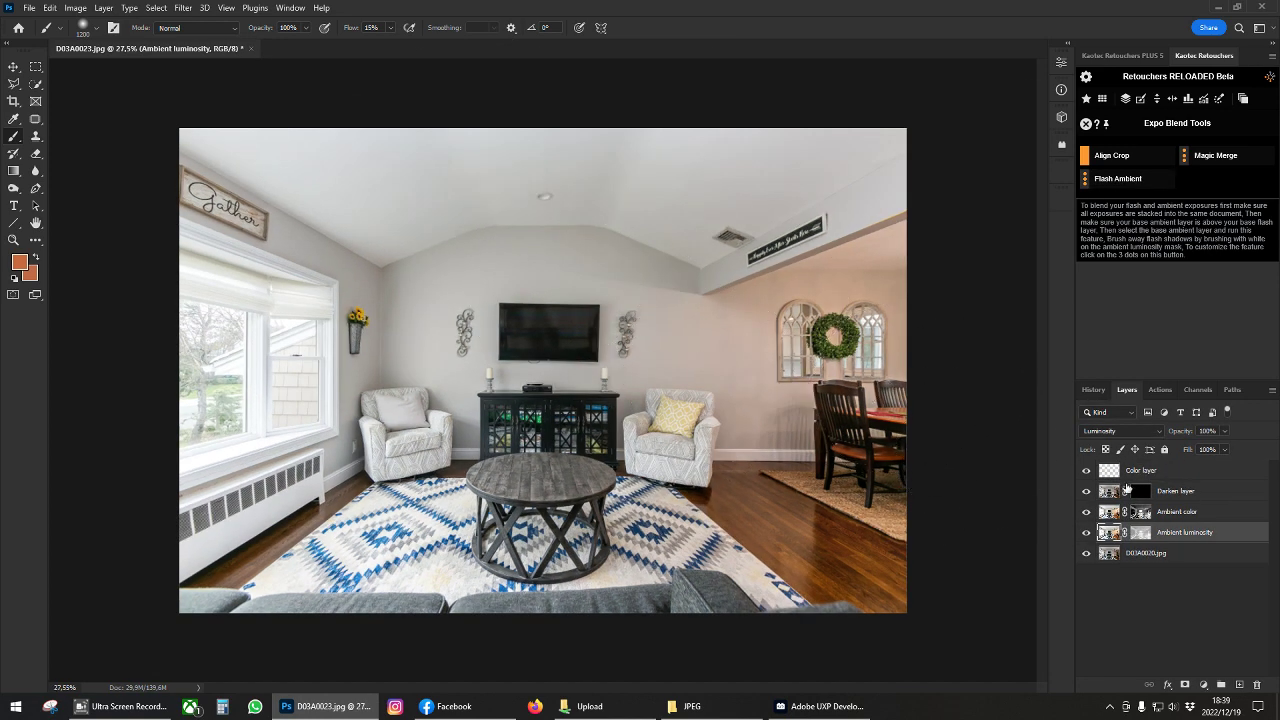
- Paint white over the bay window on the Darken layer's mask with the brush reduced to 800 px
scroll(470, 360, up, 1)
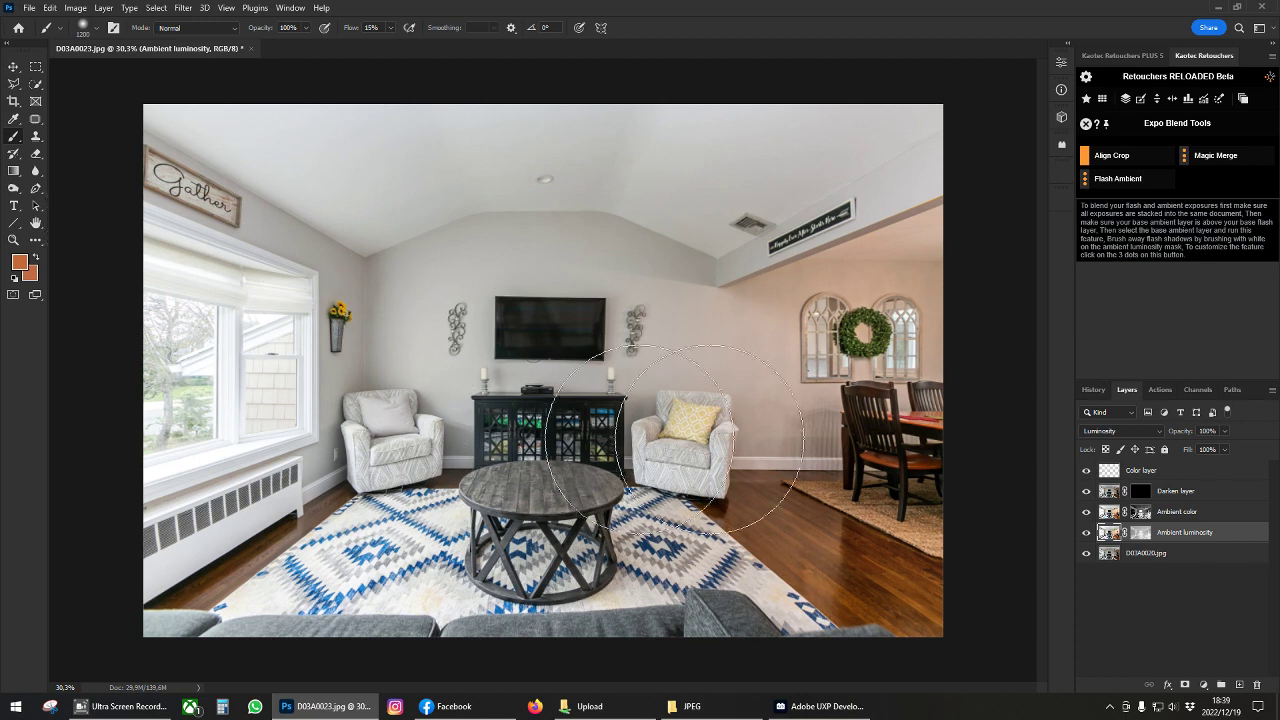
click(1146, 497)
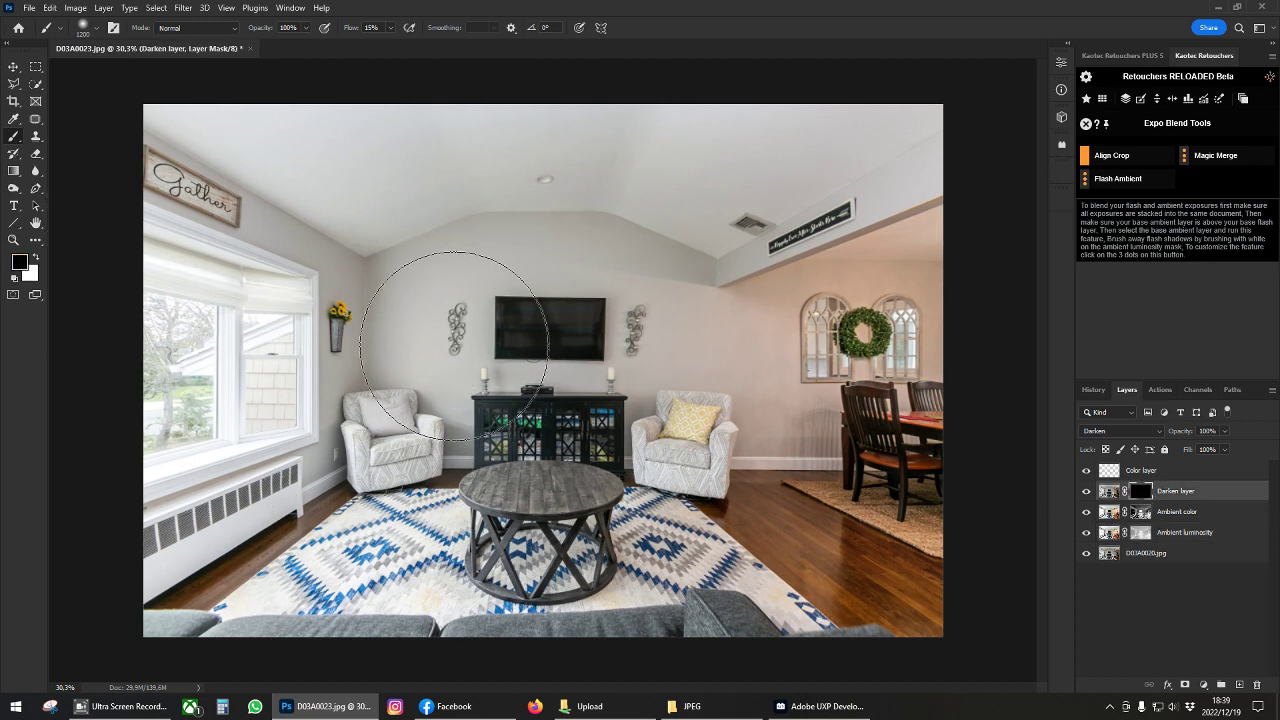
key(bracketleft)
key(bracketleft)
key(bracketleft)
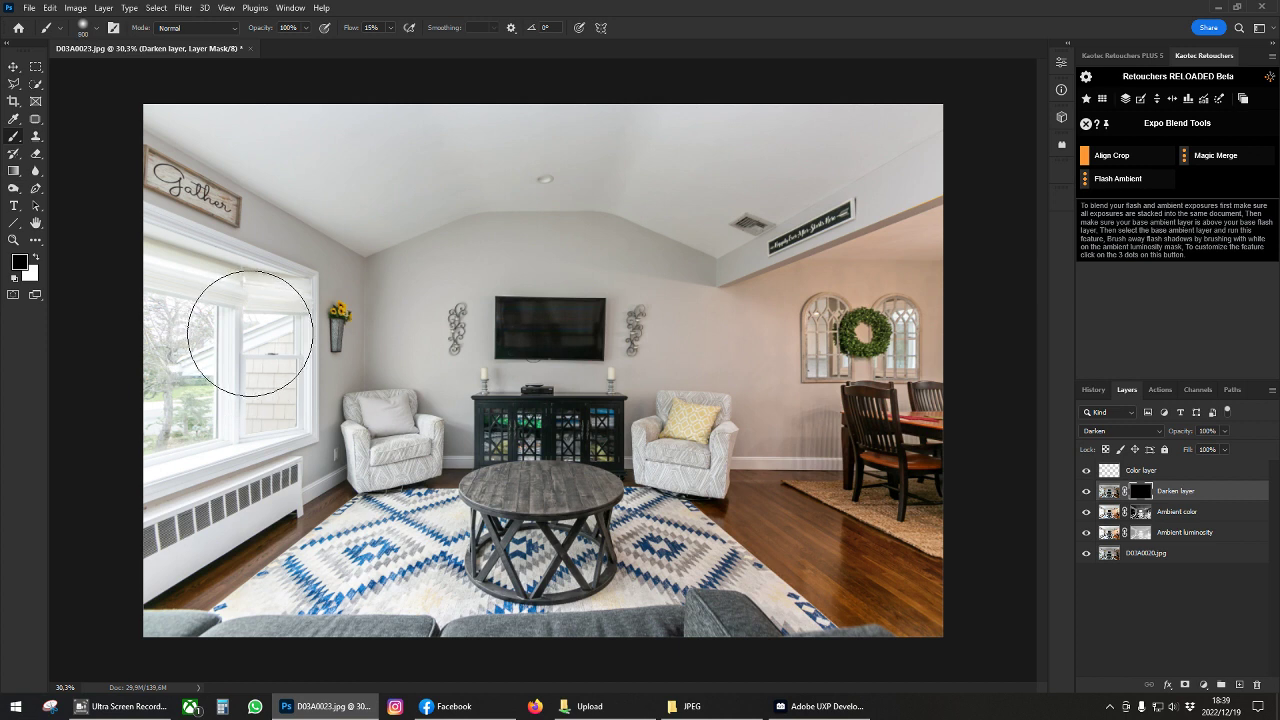
key(x)
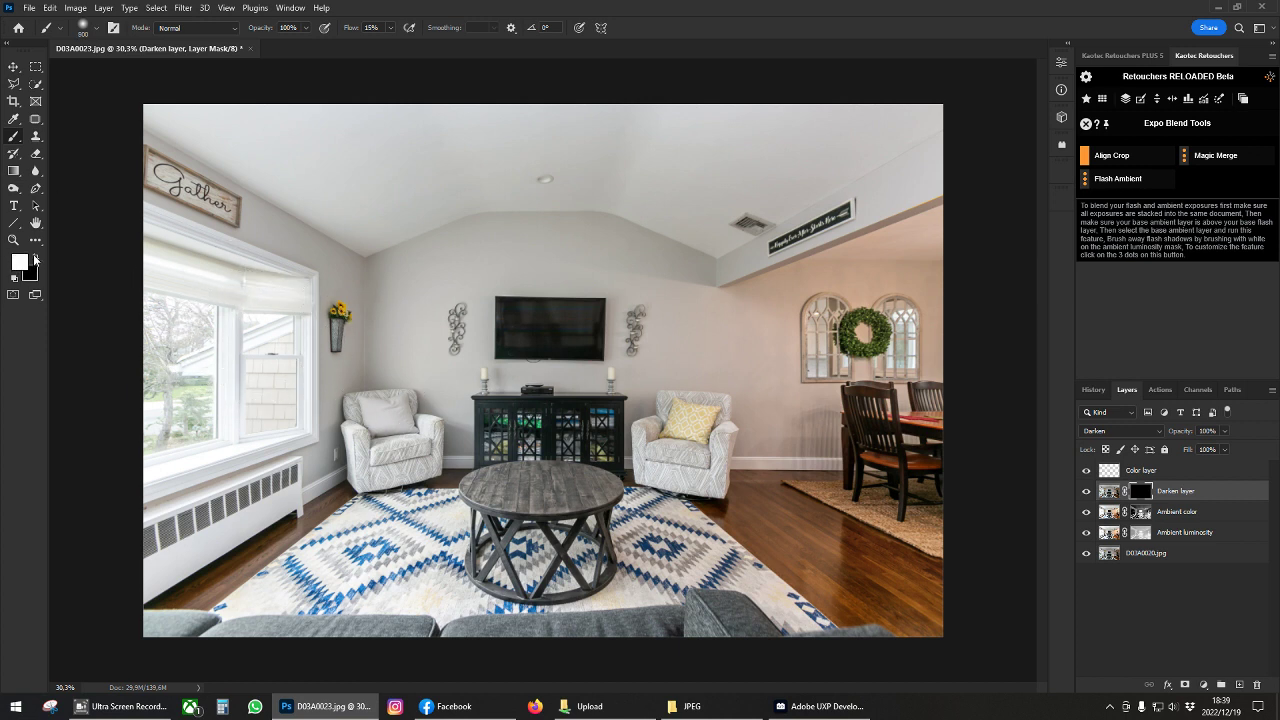
key(x)
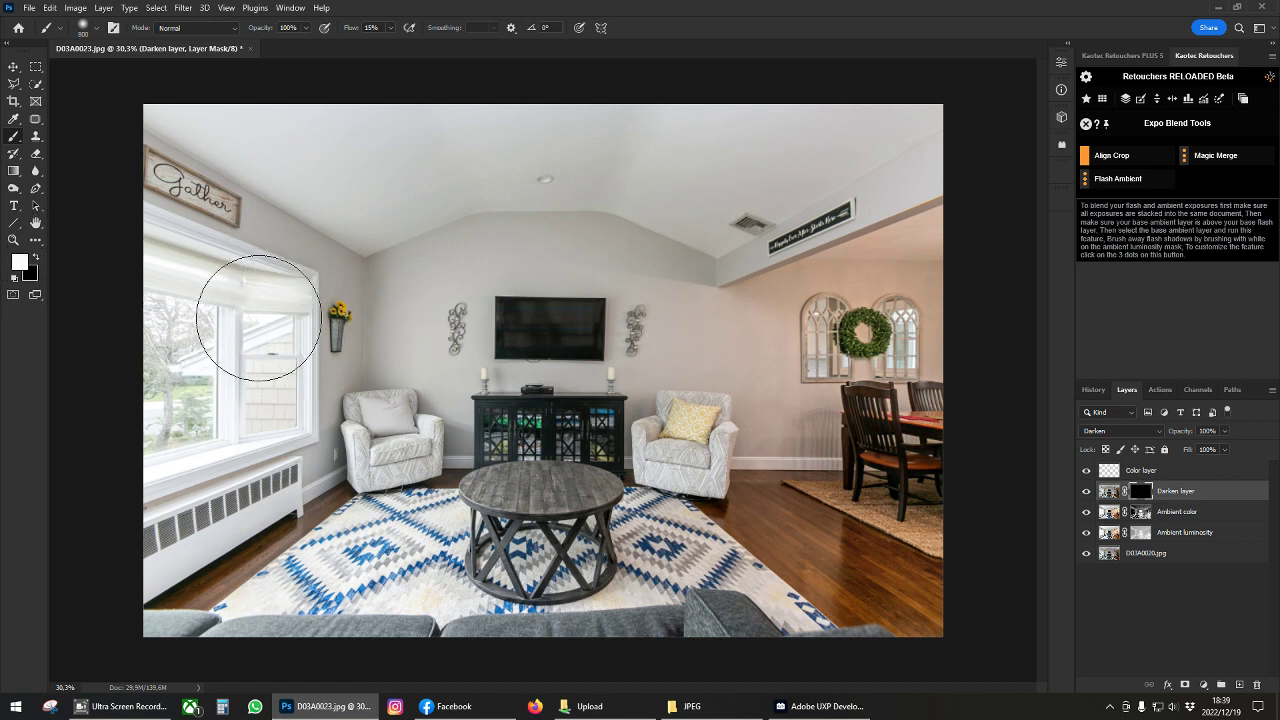
mouse_move(246, 323)
mouse_down()
mouse_move(218, 299)
mouse_move(260, 325)
mouse_move(276, 371)
mouse_move(190, 418)
mouse_move(150, 404)
mouse_up()
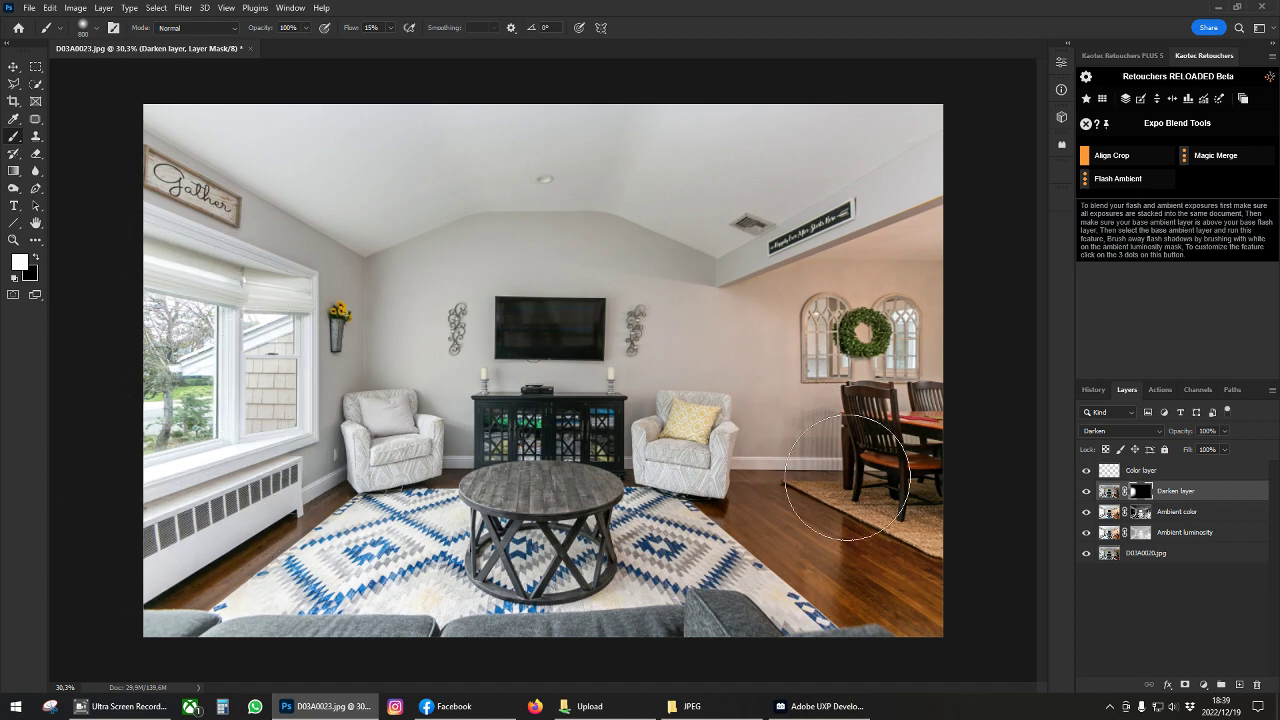
scroll(830, 372, up, 3)
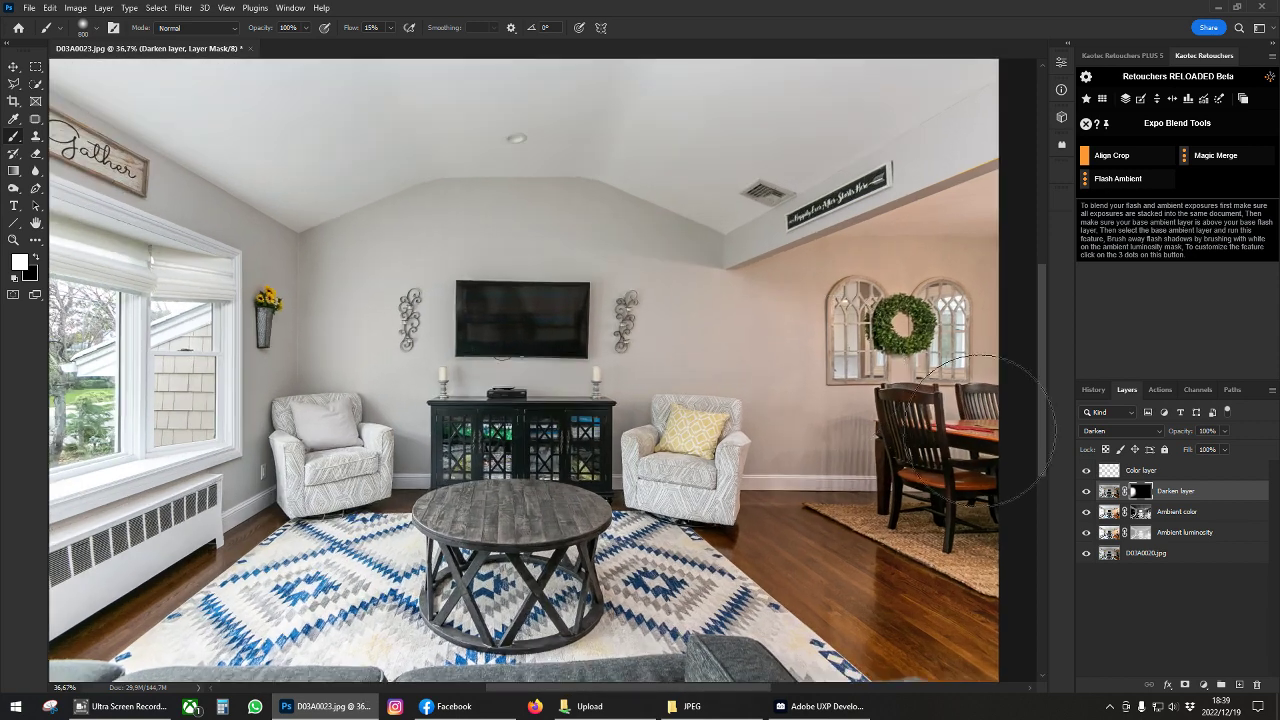
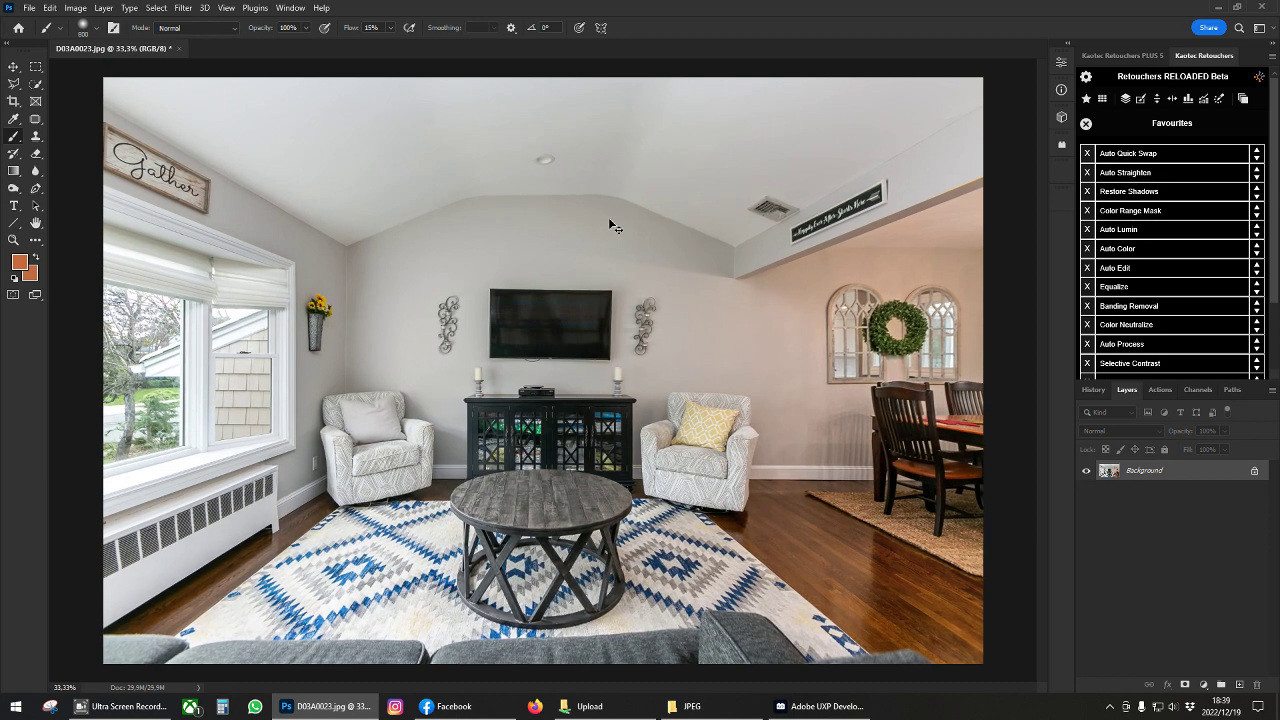
- Try reordering Auto Quick Swap and Auto Straighten in the favourites, restore their order and close the favourites
click(1257, 160)
click(1257, 168)
click(1257, 159)
click(1257, 173)
click(1087, 124)
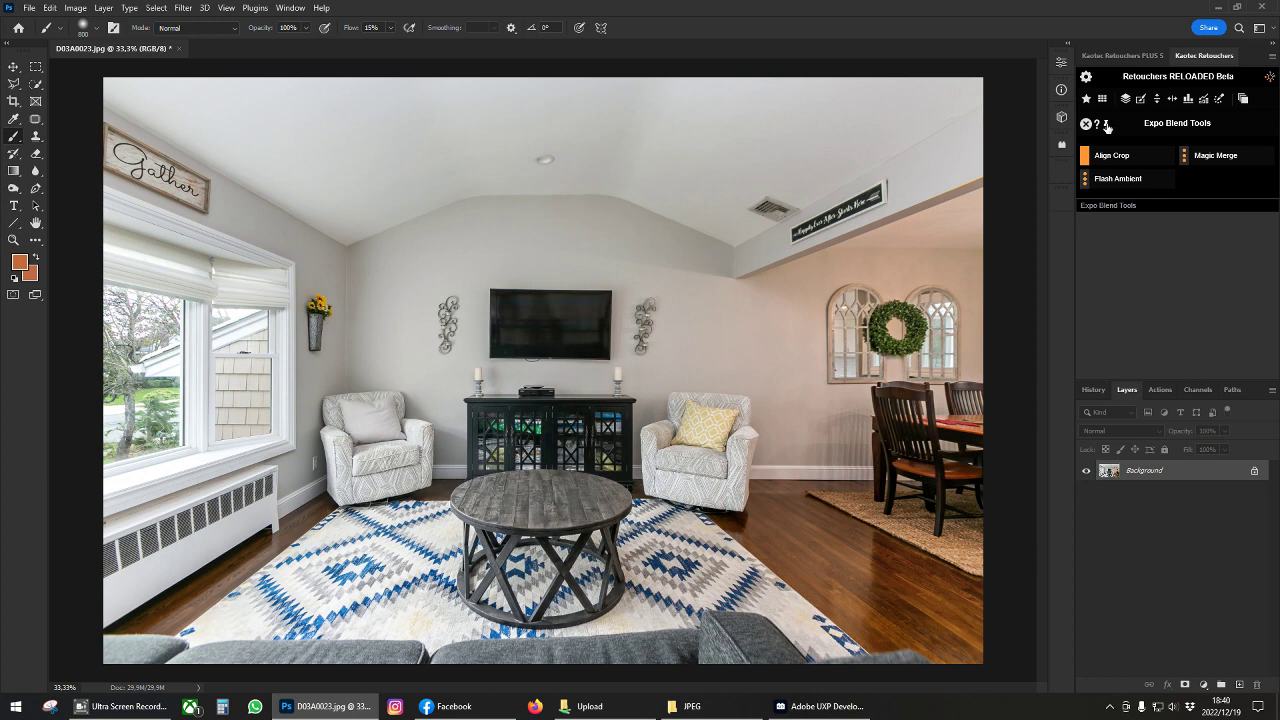
- Pin the Expo Blend tools to the favourites and order them Align Crop, Flash Ambient, Magic Merge
click(1107, 126)
click(1086, 102)
scroll(1168, 268, down, 5)
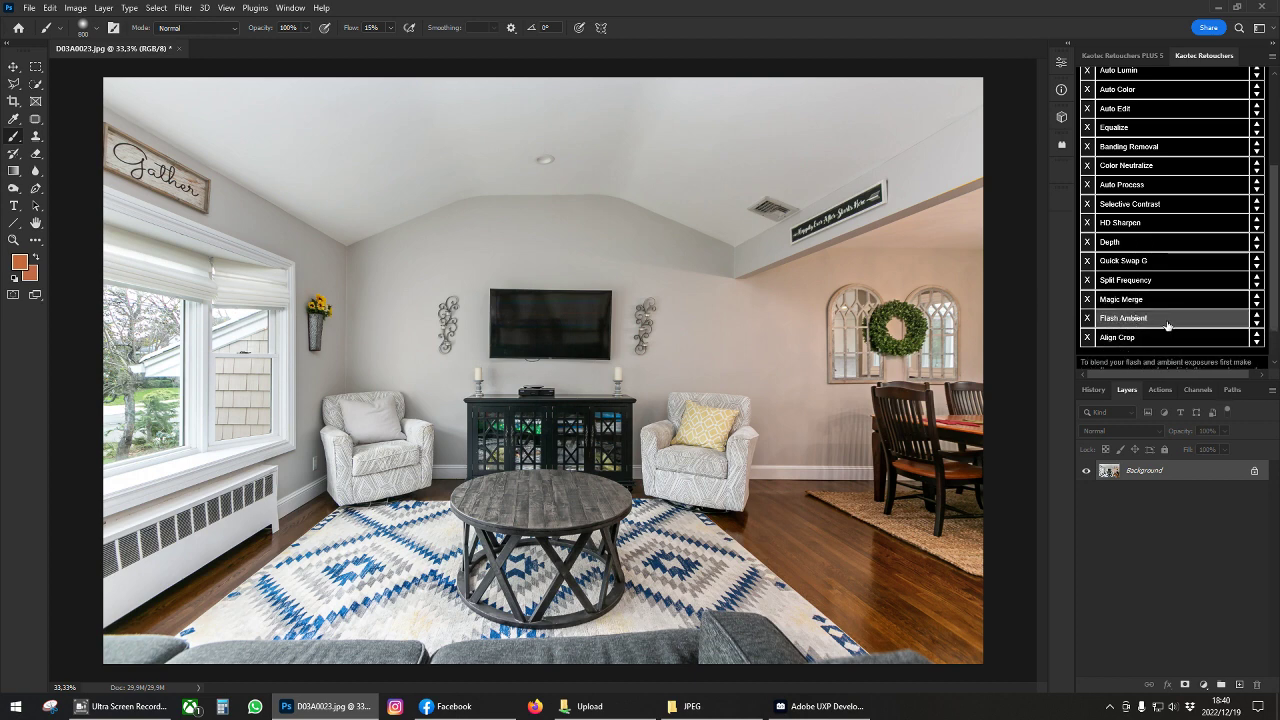
click(1257, 335)
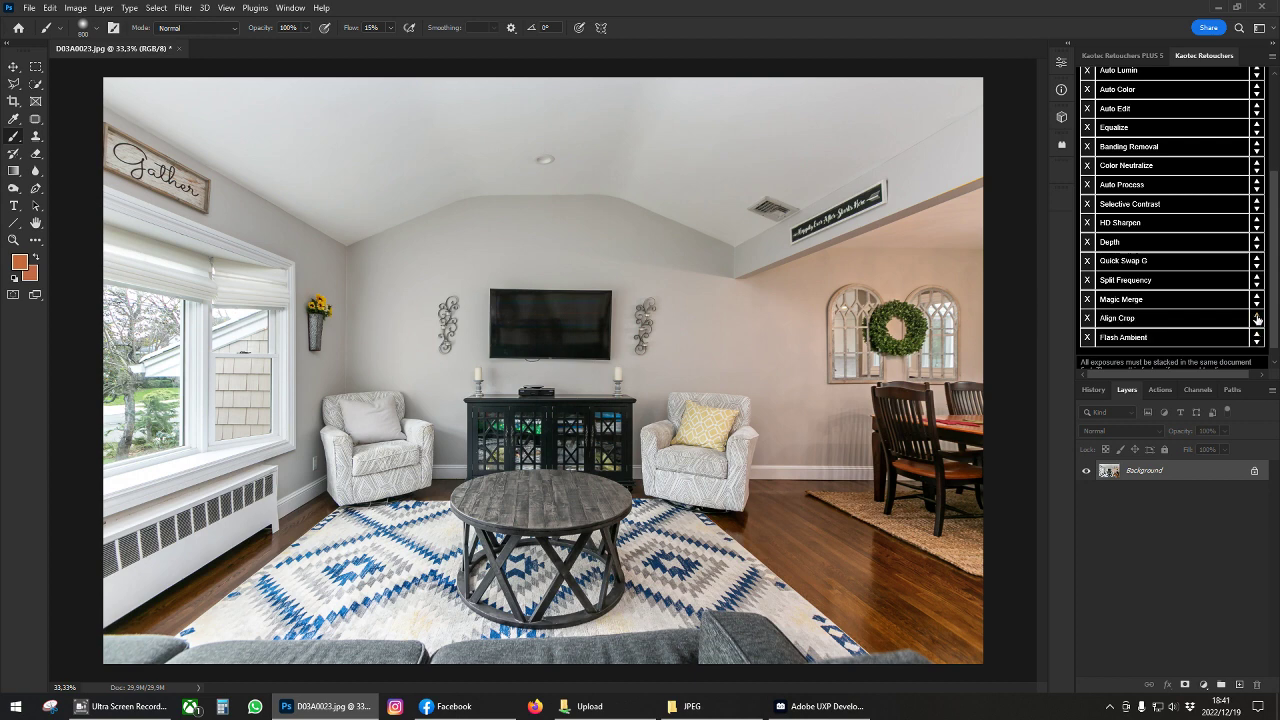
click(1257, 315)
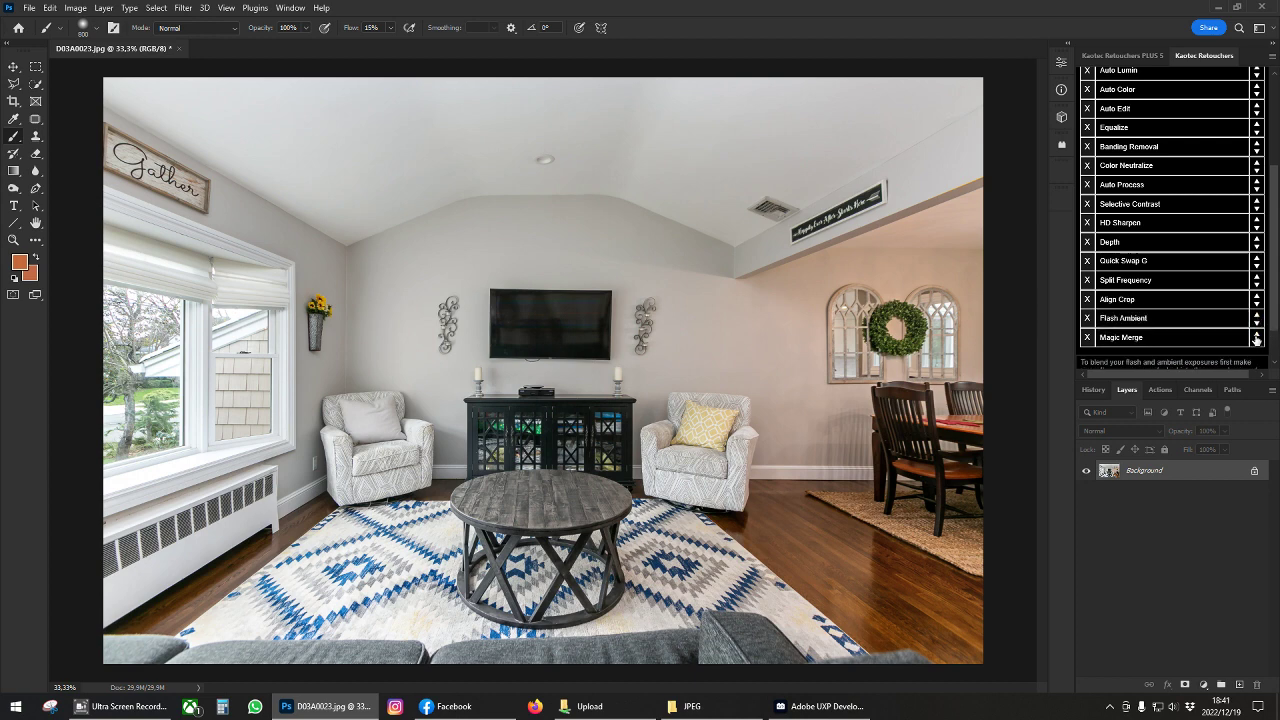
scroll(1170, 230, up, 3)
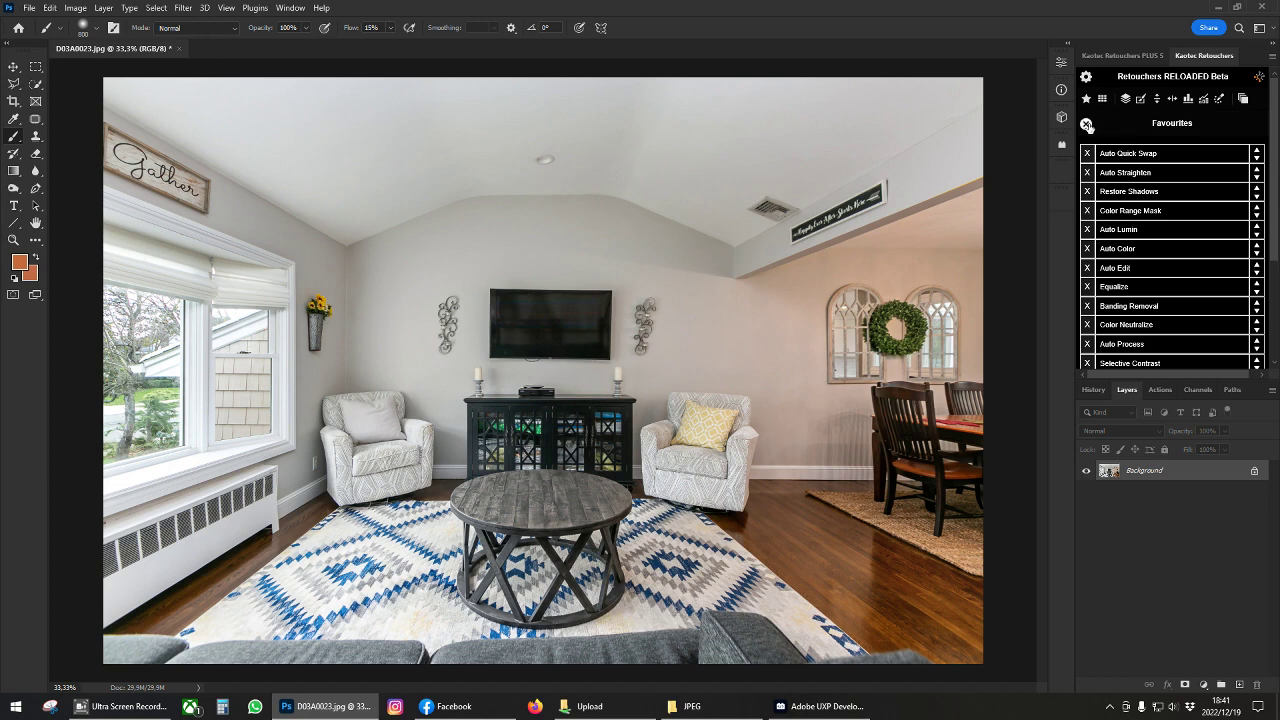
click(1087, 125)
click(1087, 125)
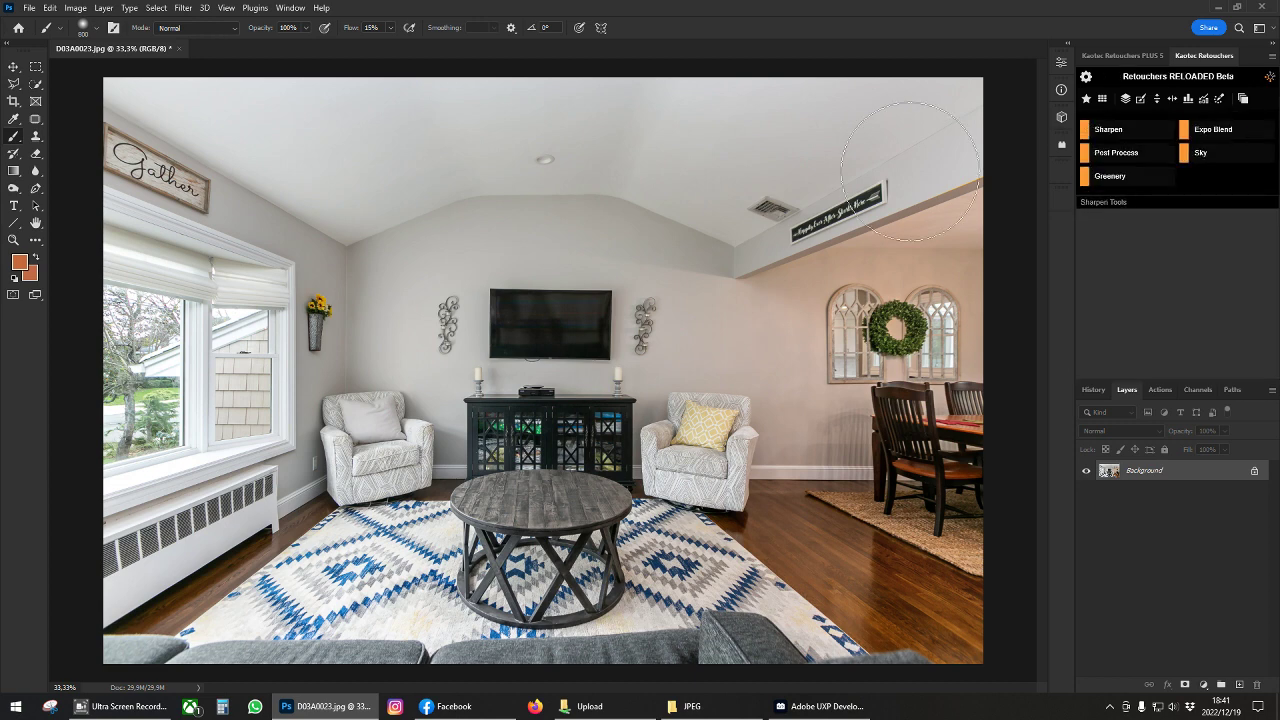
- Close D03A0023.jpg without saving and switch to the JPEG folder in File Explorer
scroll(737, 234, down, 2)
key(ctrl+w)
click(633, 262)
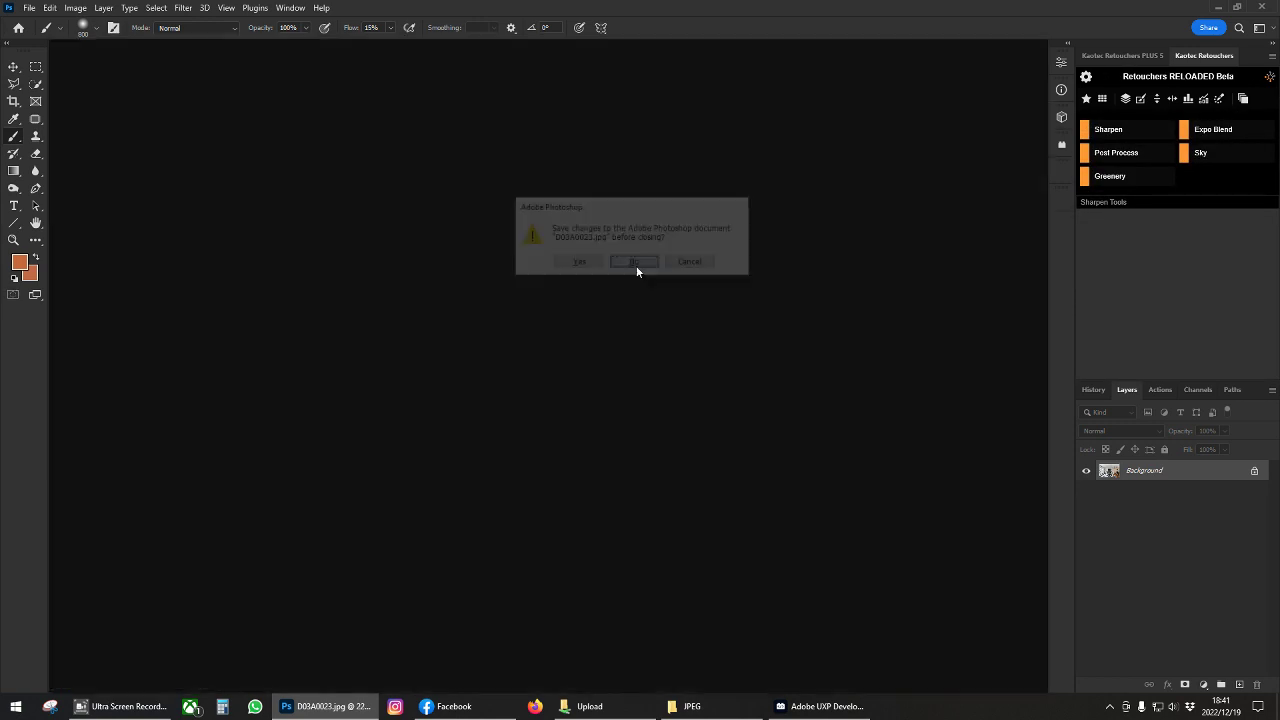
click(725, 708)
click(757, 660)
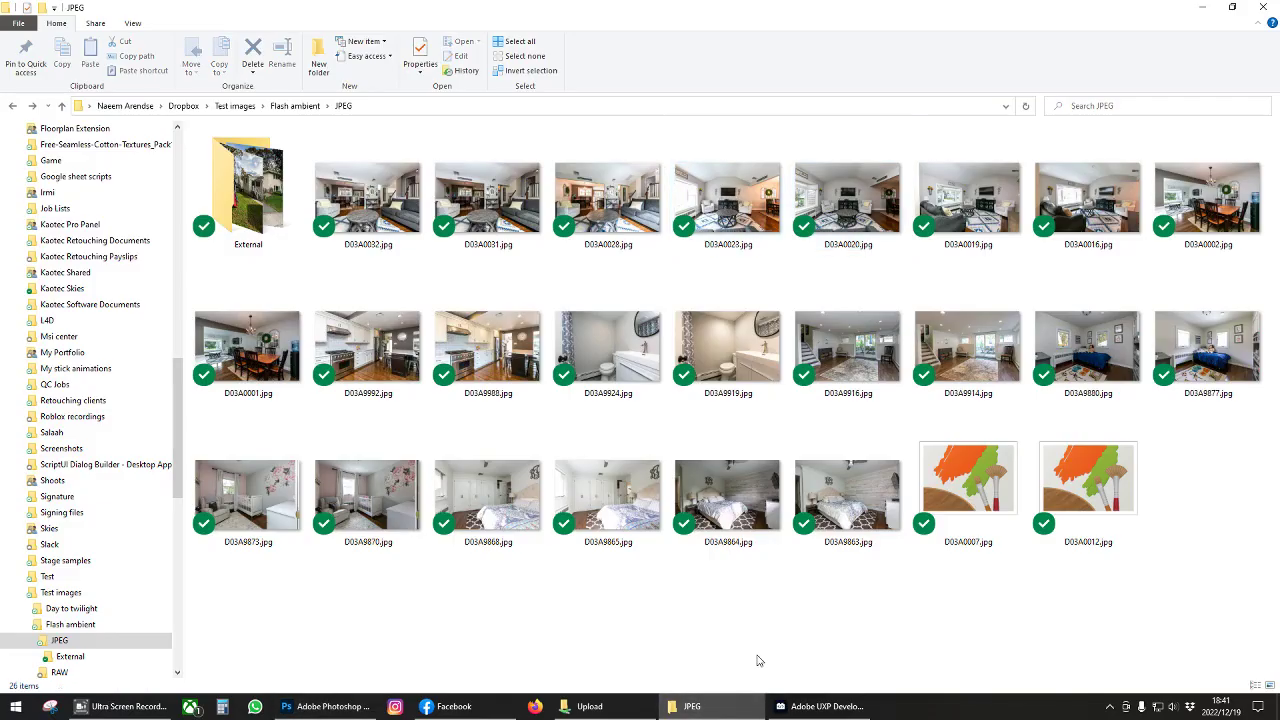